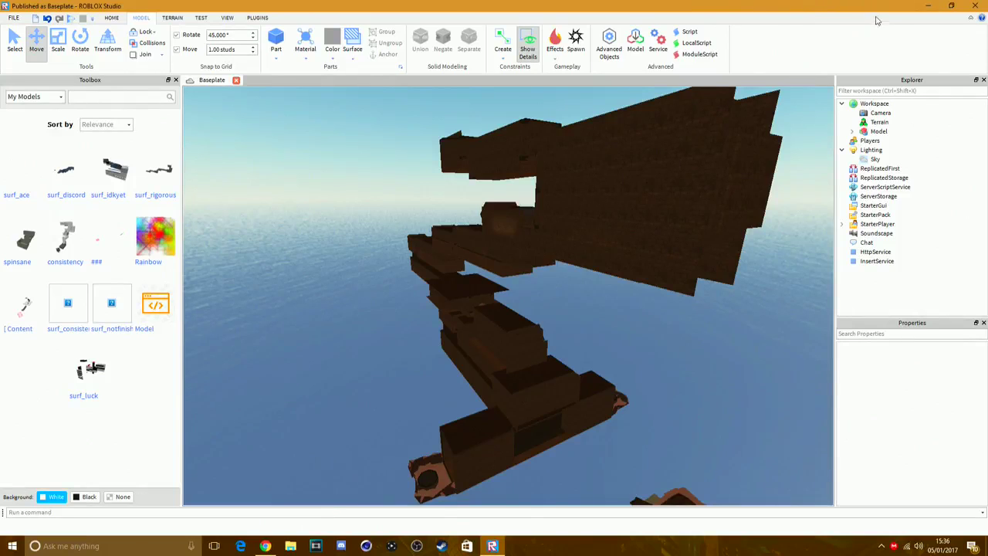
# - Collapse the Lighting group in the Explorer and minimize Roblox Studio to switch to the web browser
pyautogui.click(842, 151)
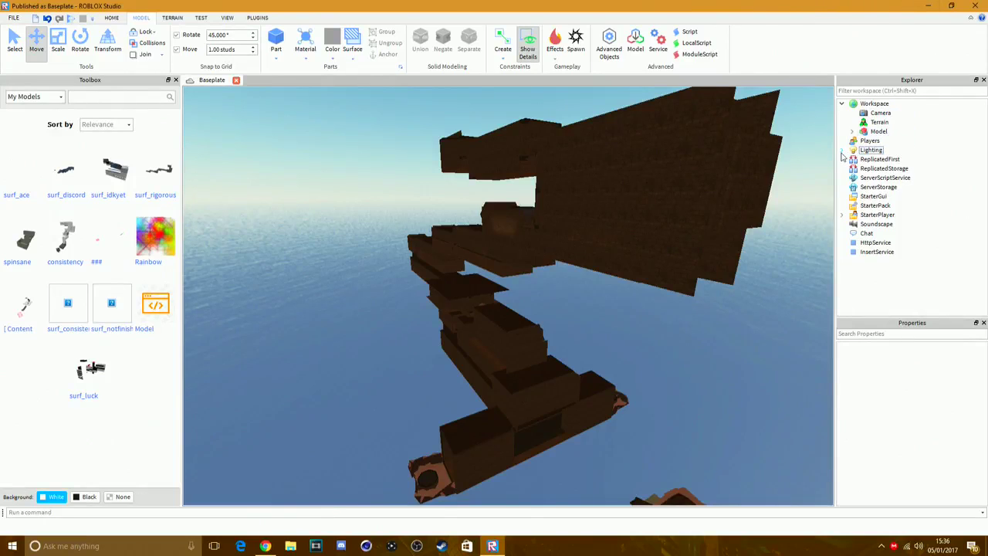
pyautogui.click(928, 5)
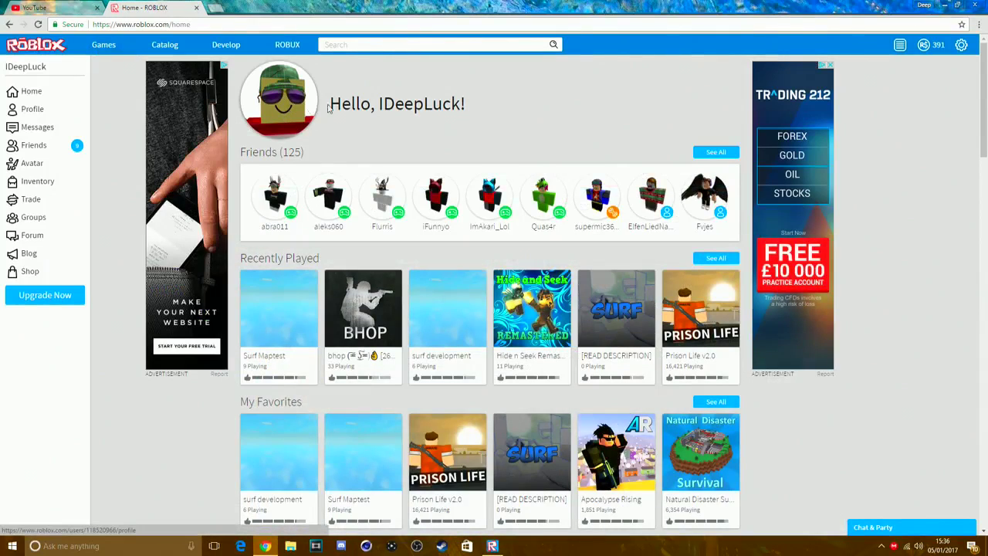
pyautogui.scroll(-6, 467, 153)
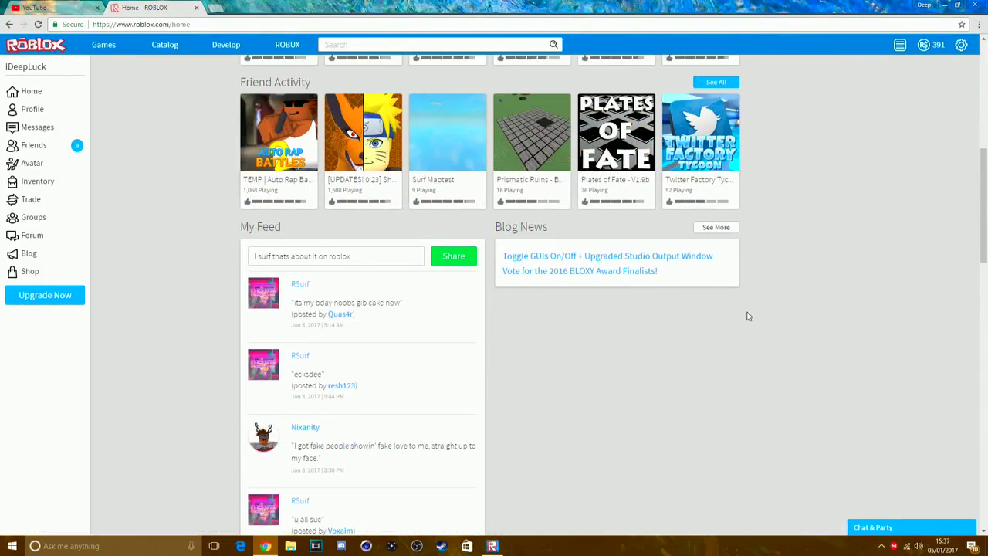
pyautogui.scroll(6, 779, 281)
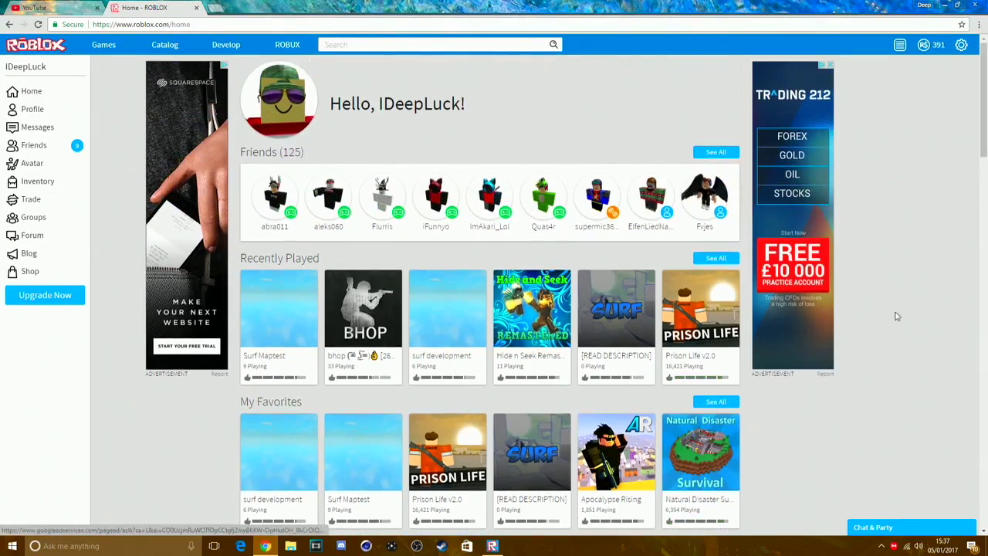
pyautogui.scroll(-7, 901, 210)
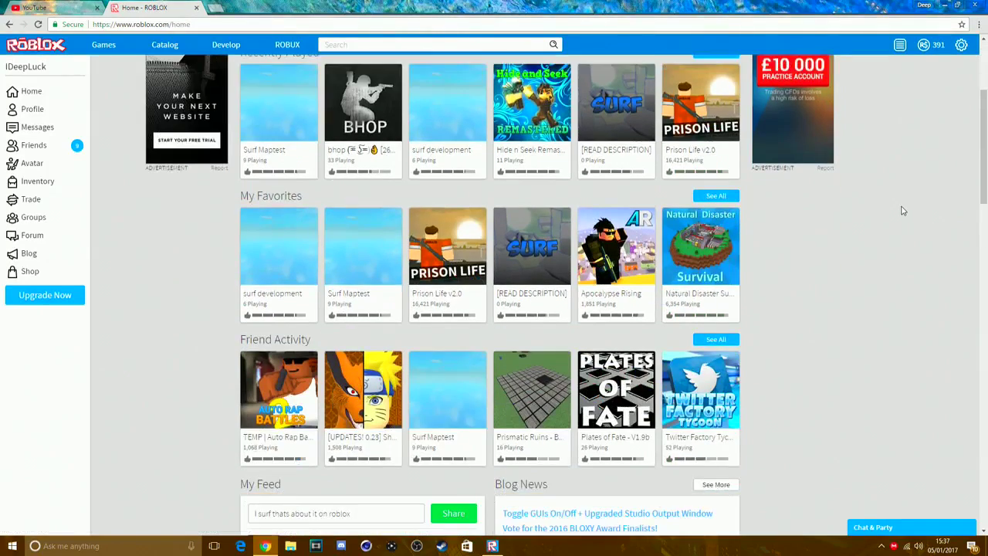
pyautogui.scroll(2, 864, 255)
pyautogui.scroll(5, 857, 261)
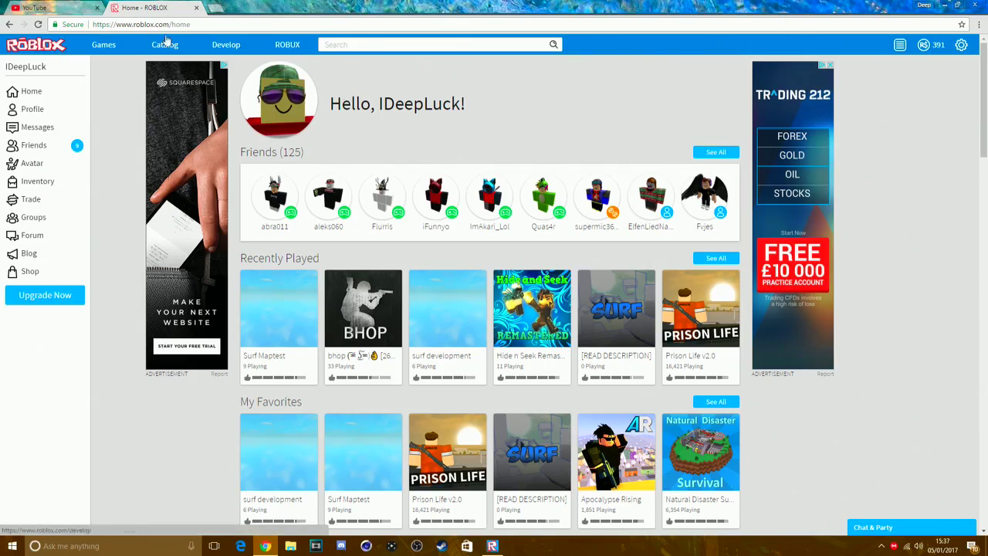
# - Switch to the open YouTube page and search it for "meltedbhop"
pyautogui.click(54, 8)
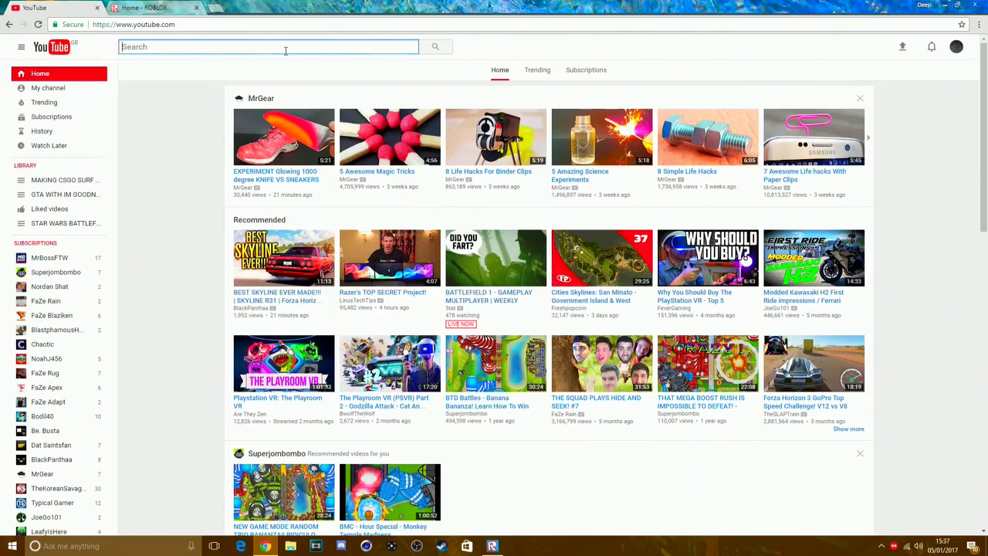
pyautogui.write('jmmelte')
pyautogui.press('BackSpace')
pyautogui.press('BackSpace')
pyautogui.press('BackSpace')
pyautogui.press('BackSpace')
pyautogui.write('melte')
pyautogui.write('mel')
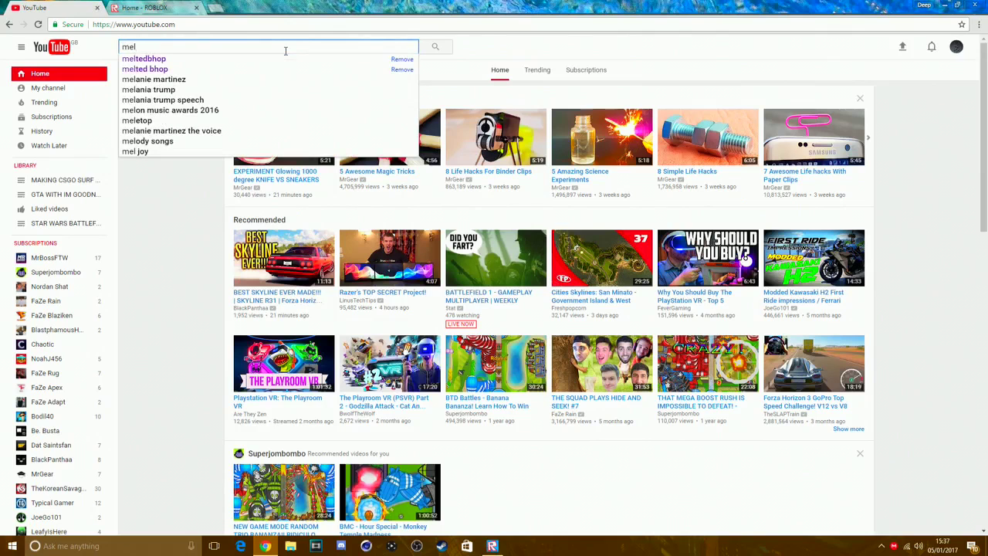
pyautogui.press('Down')
pyautogui.press('Return')
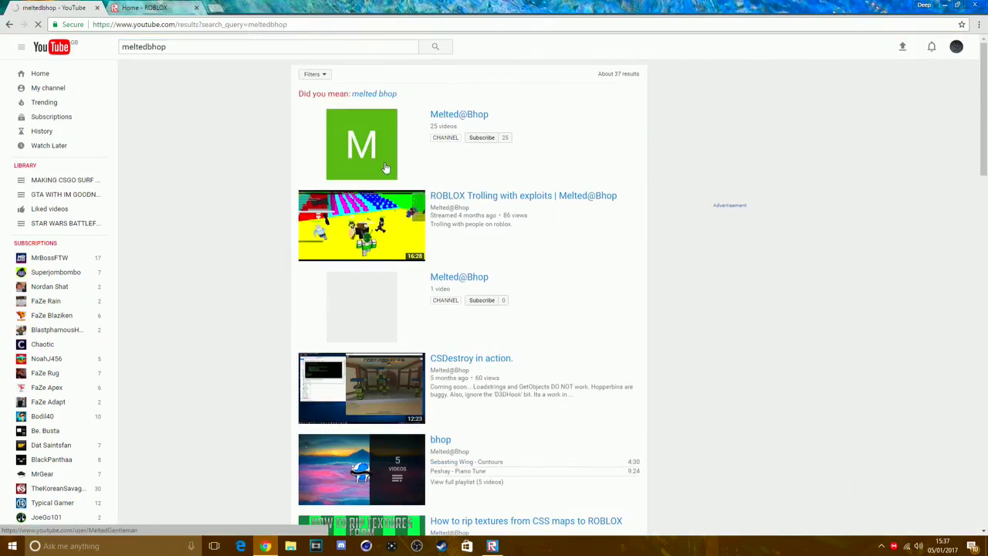
# - Open the video "How to rip textures from CSS maps to ROBLOX" from the Melted@Bhop channel, pause it and view its description
pyautogui.click(371, 164)
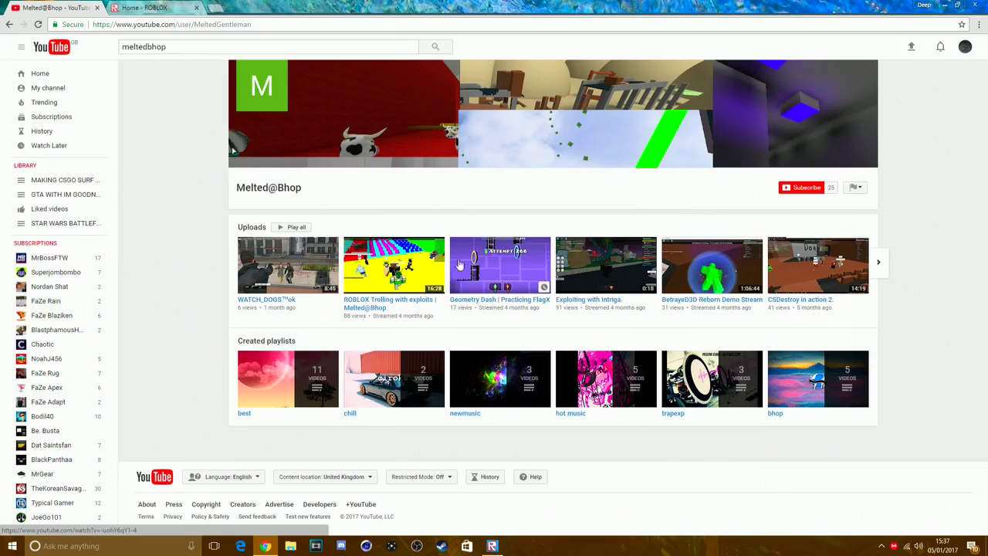
pyautogui.click(879, 264)
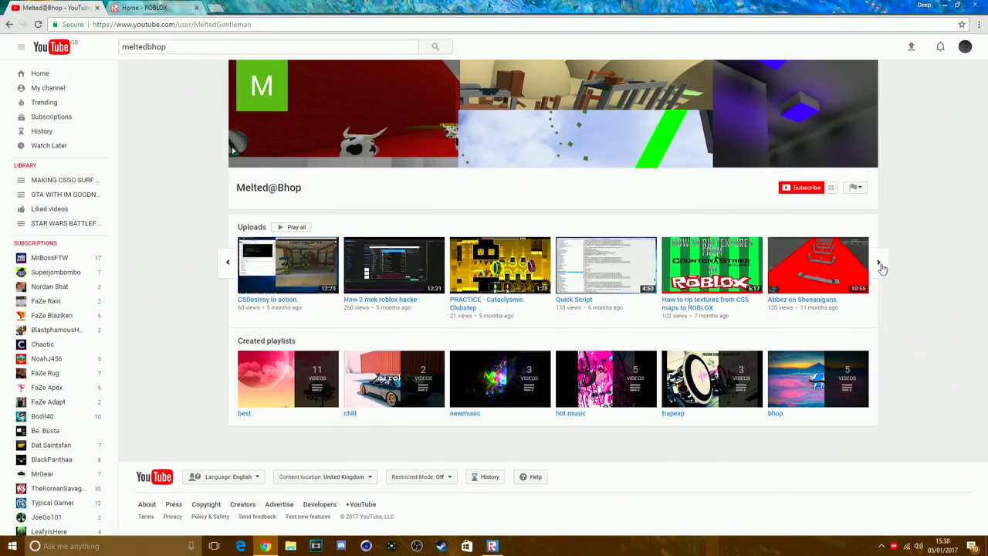
pyautogui.click(698, 284)
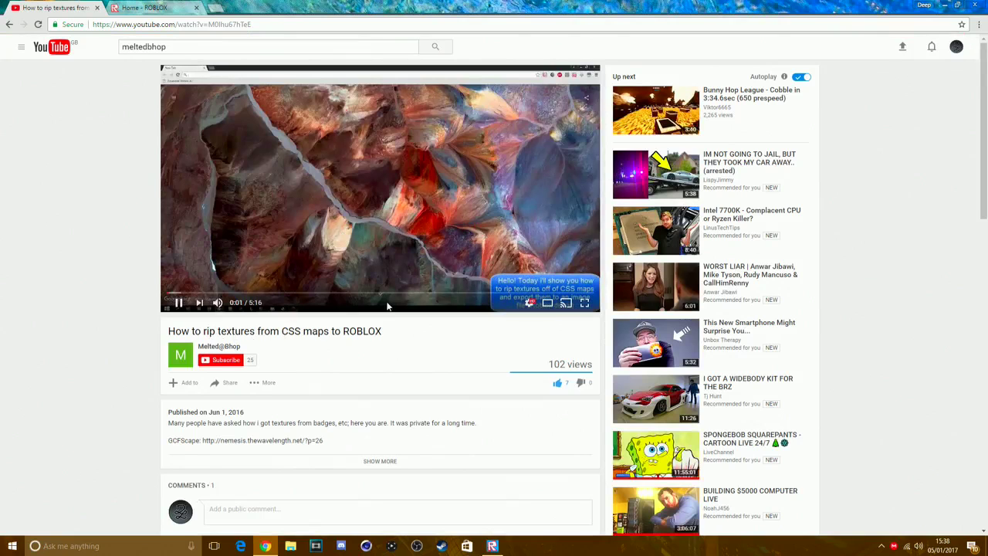
pyautogui.click(392, 271)
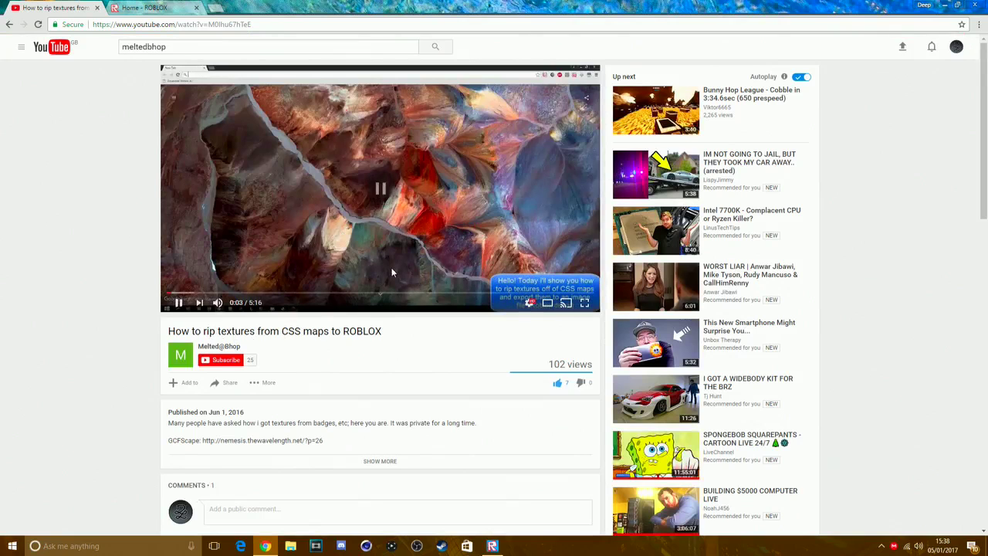
pyautogui.scroll(-3, 391, 272)
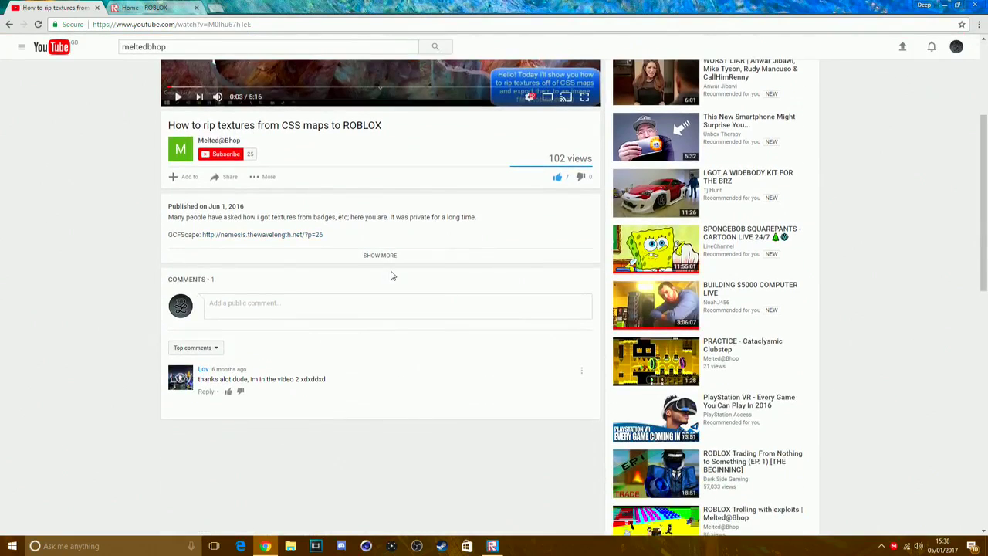
pyautogui.scroll(3, 392, 275)
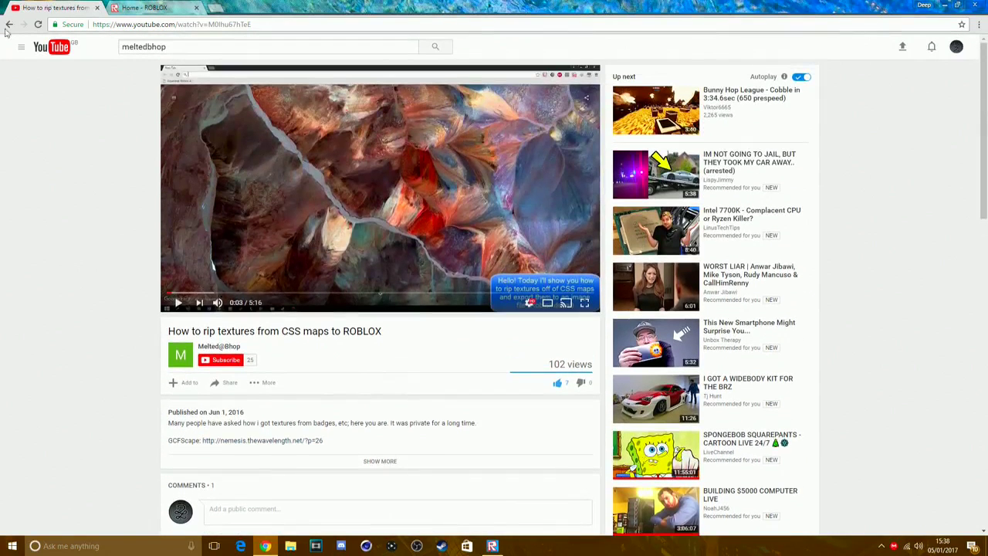
# - Return to the YouTube home page and search for "imgoodness"
pyautogui.click(57, 49)
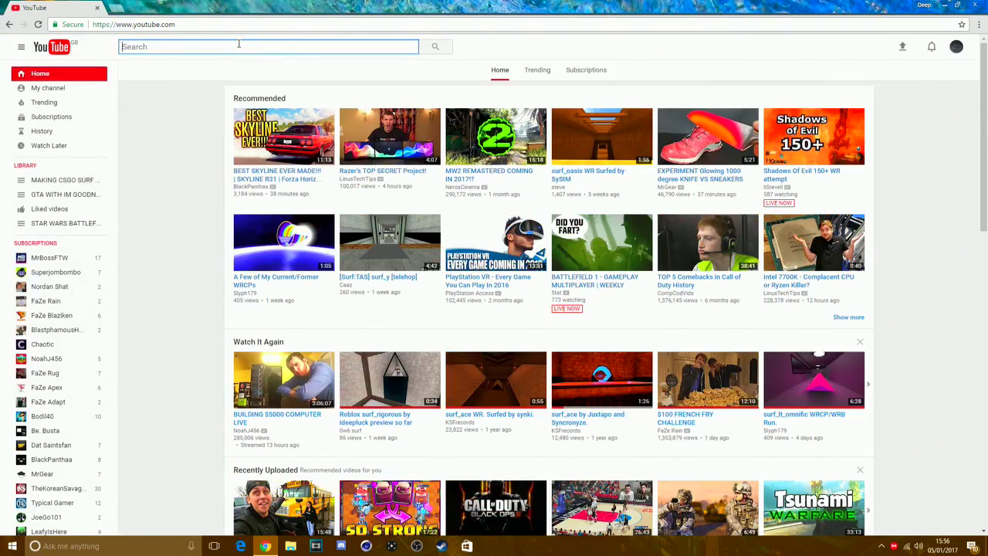
pyautogui.write('imgoodnes')
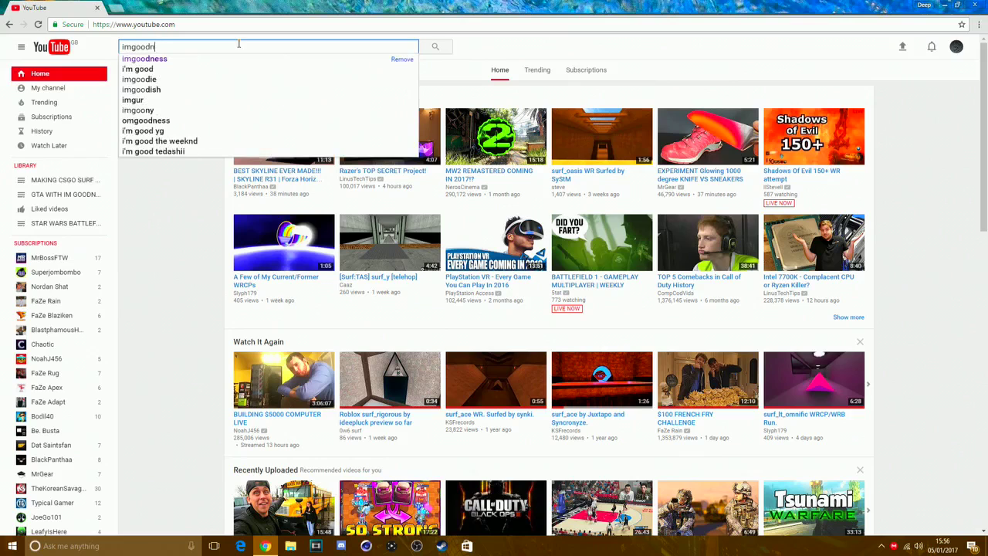
pyautogui.press('Return')
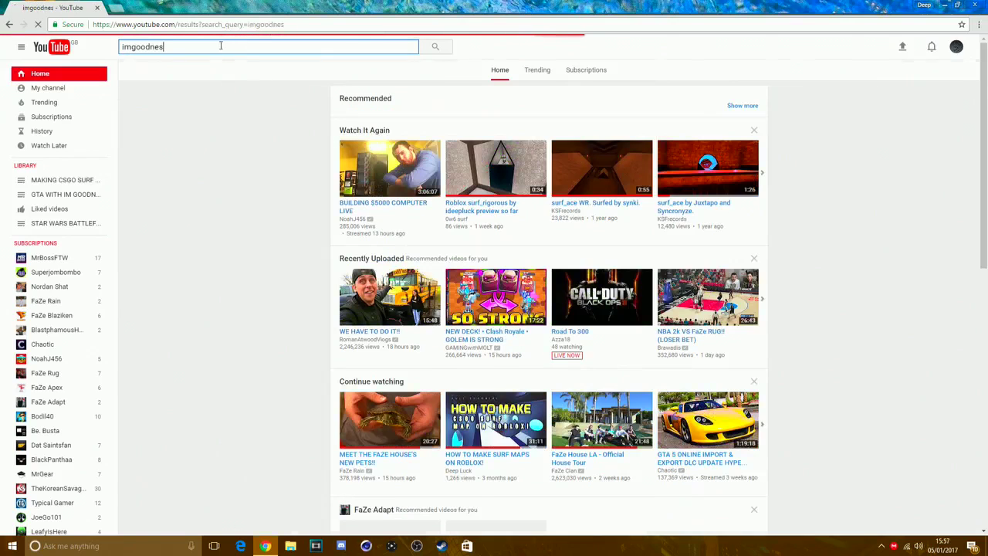
pyautogui.write('s')
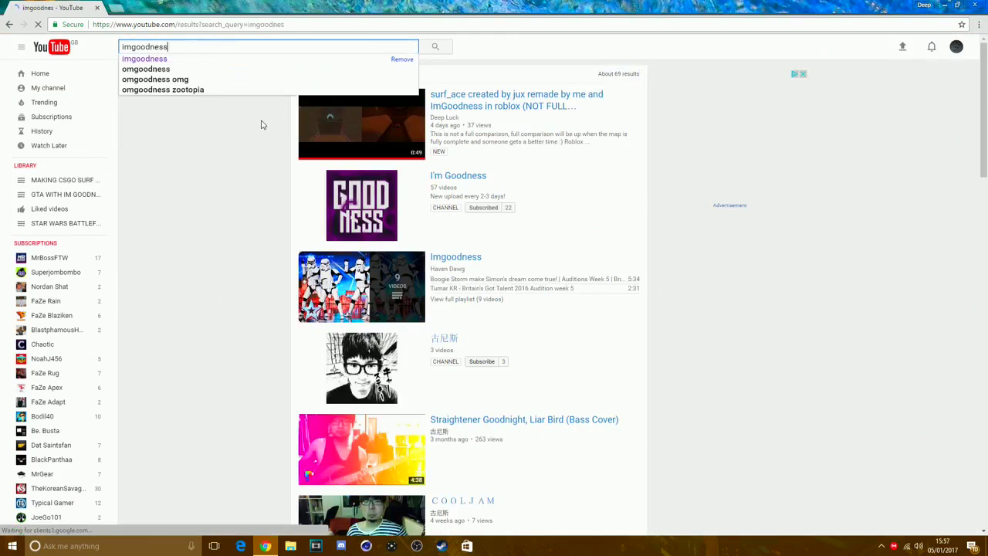
pyautogui.press('Return')
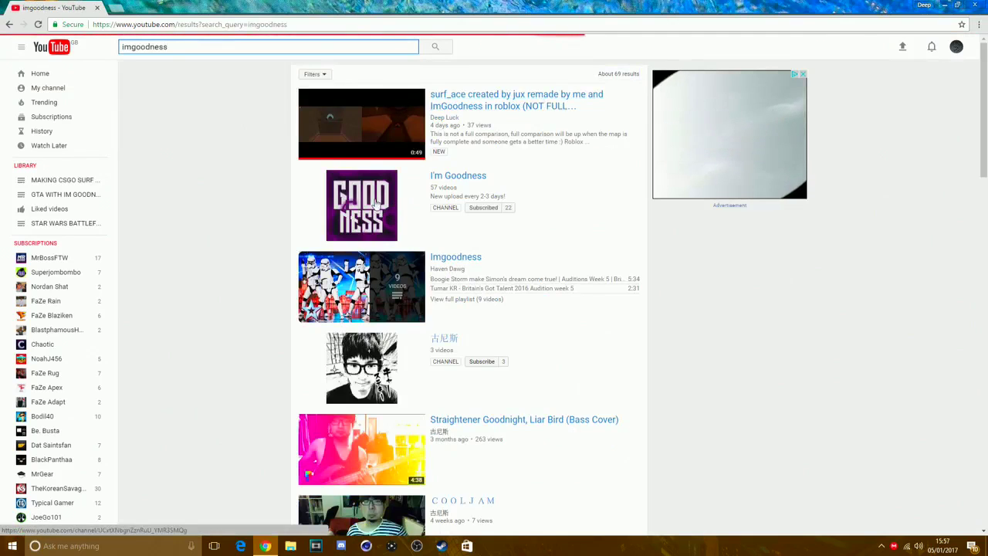
# - Open the video "Roblox: How To Add Textures" from the I'm Goodness channel's uploads and look over its page
pyautogui.click(375, 203)
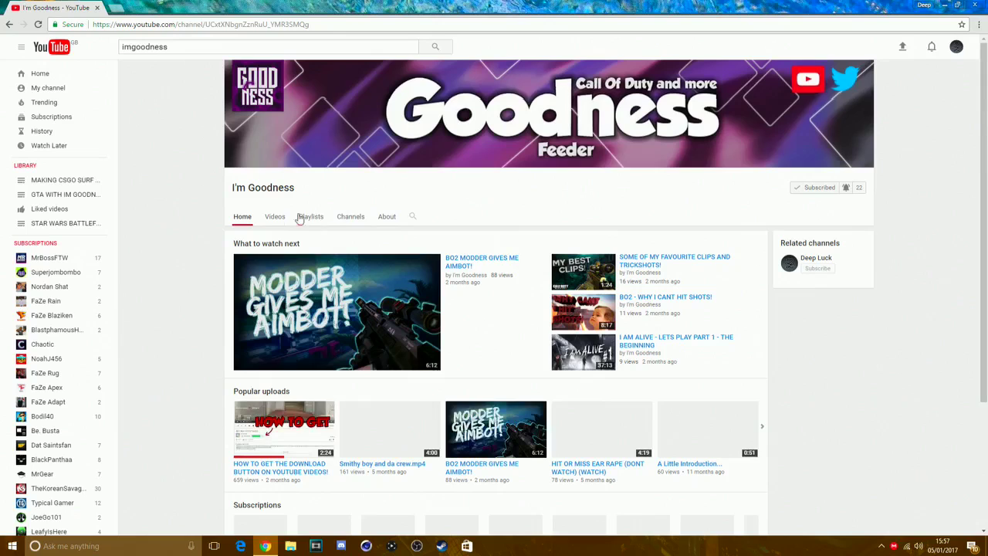
pyautogui.click(276, 218)
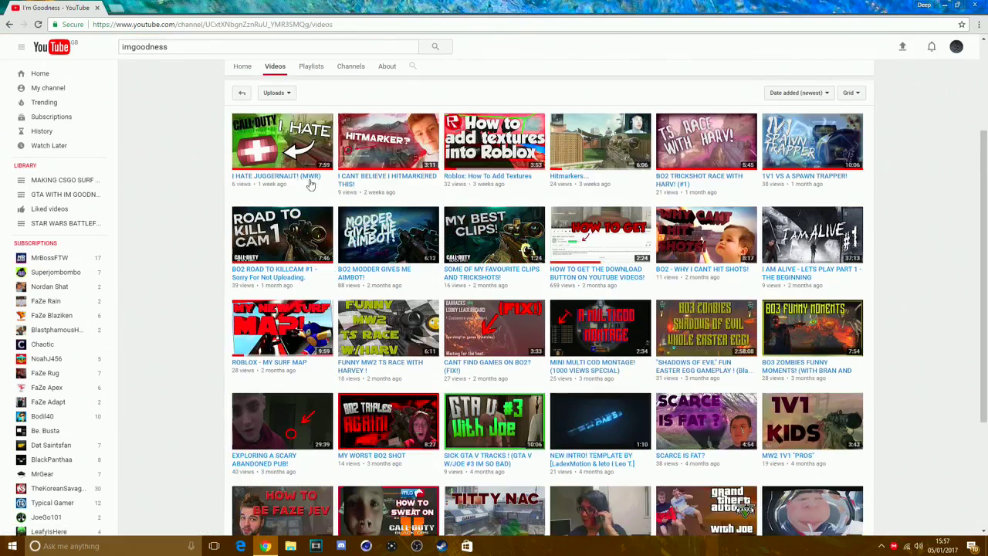
pyautogui.click(499, 163)
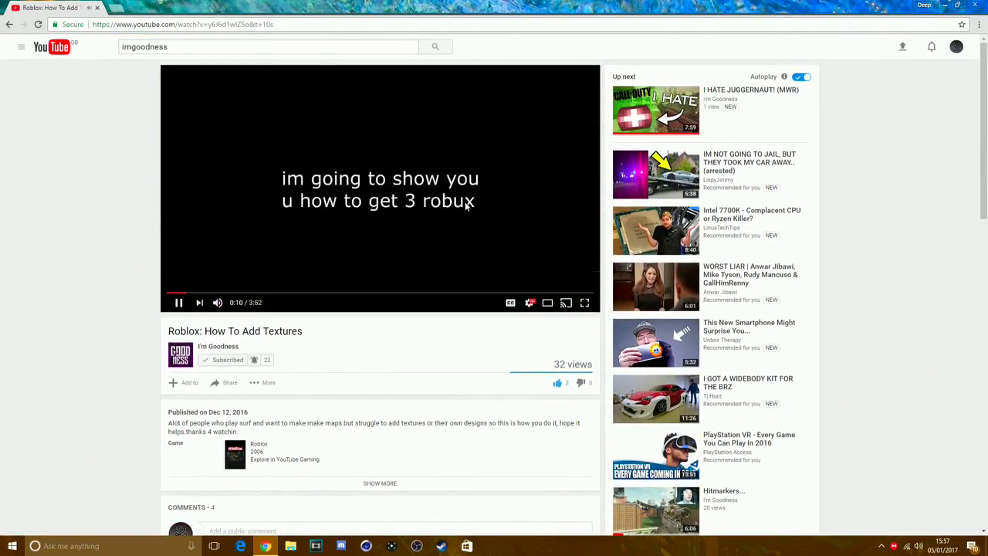
pyautogui.scroll(-2, 464, 206)
pyautogui.scroll(1, 465, 206)
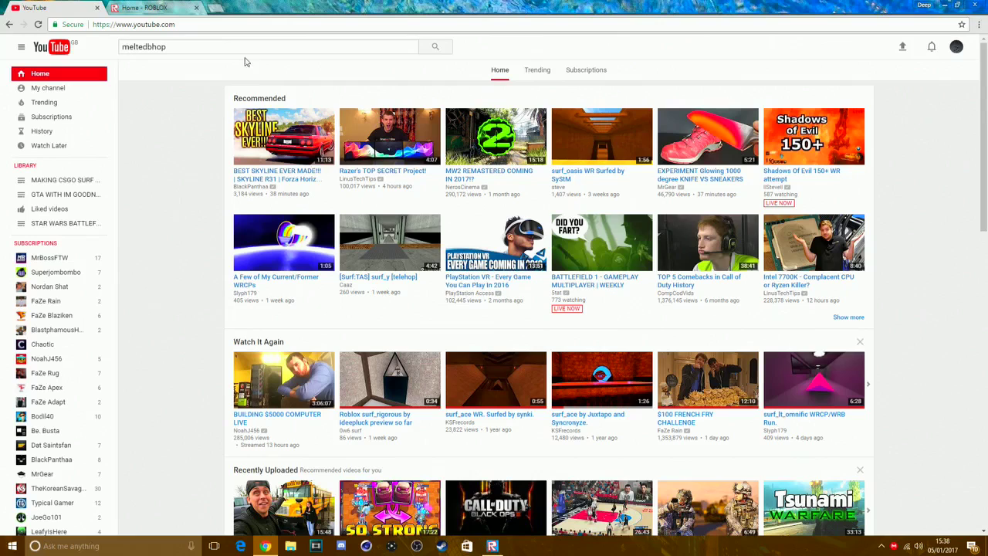
# - Clear the YouTube search text, search the web for "everything browser" in a new tab and open the voidtools Downloads page
pyautogui.moveTo(206, 46); pyautogui.dragTo(1, 31)
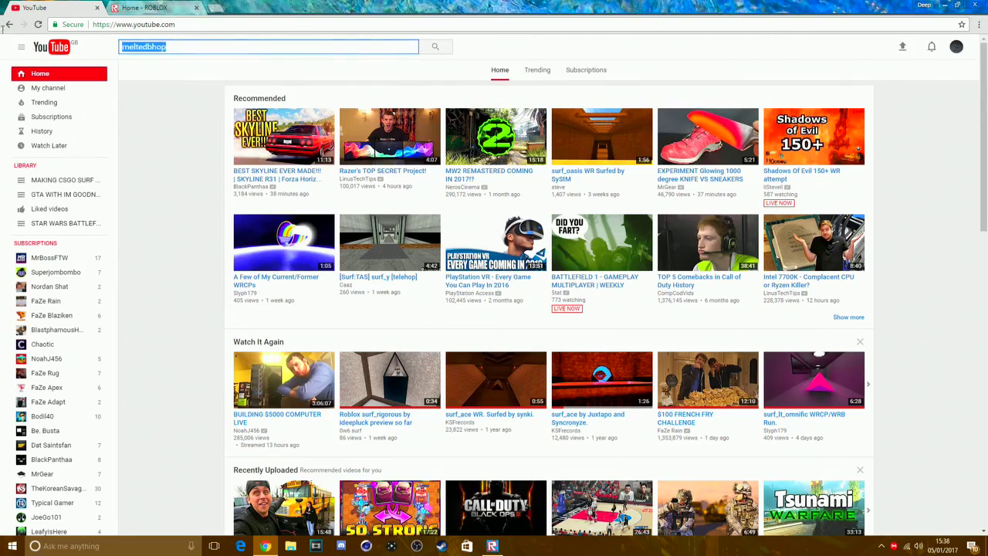
pyautogui.press('BackSpace')
pyautogui.click(214, 9)
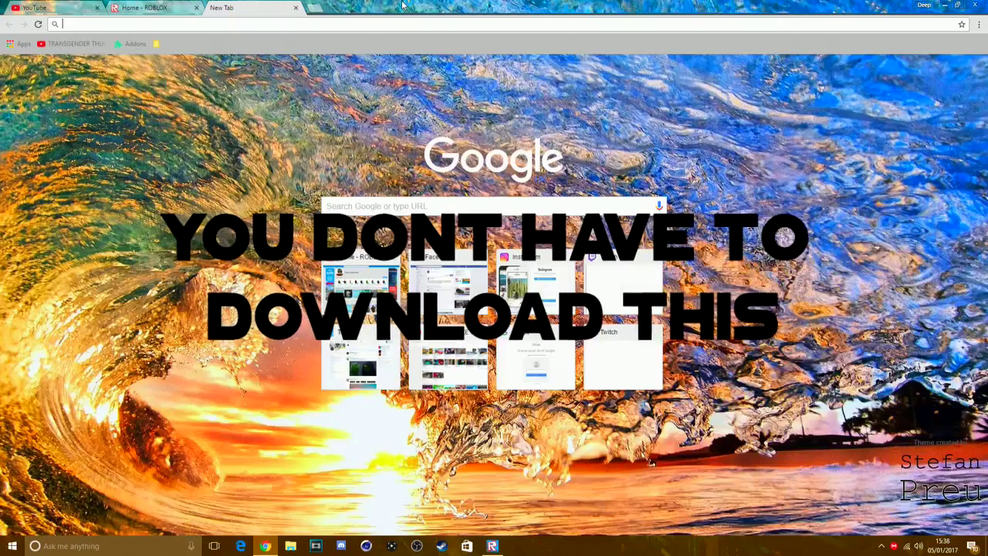
pyautogui.write('everything browser')
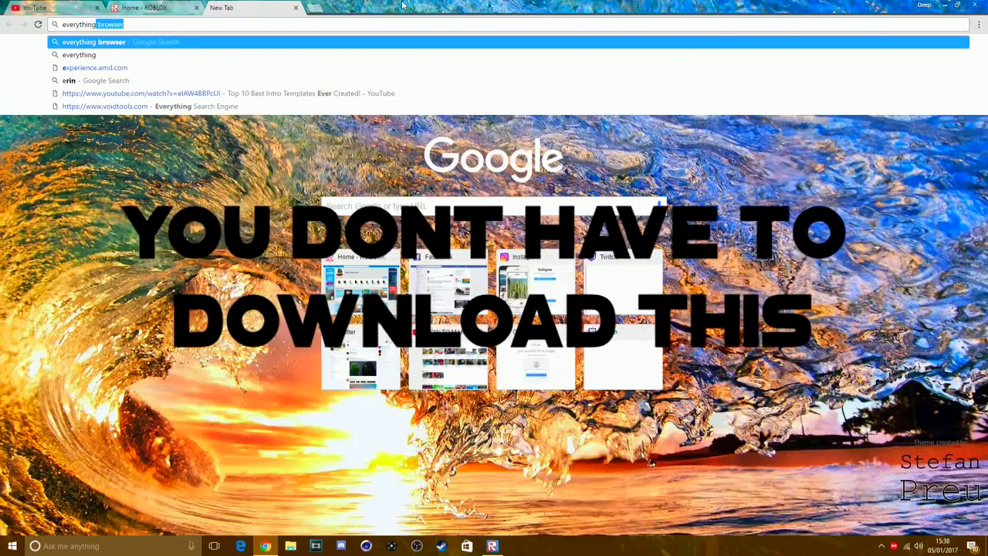
pyautogui.press('Return')
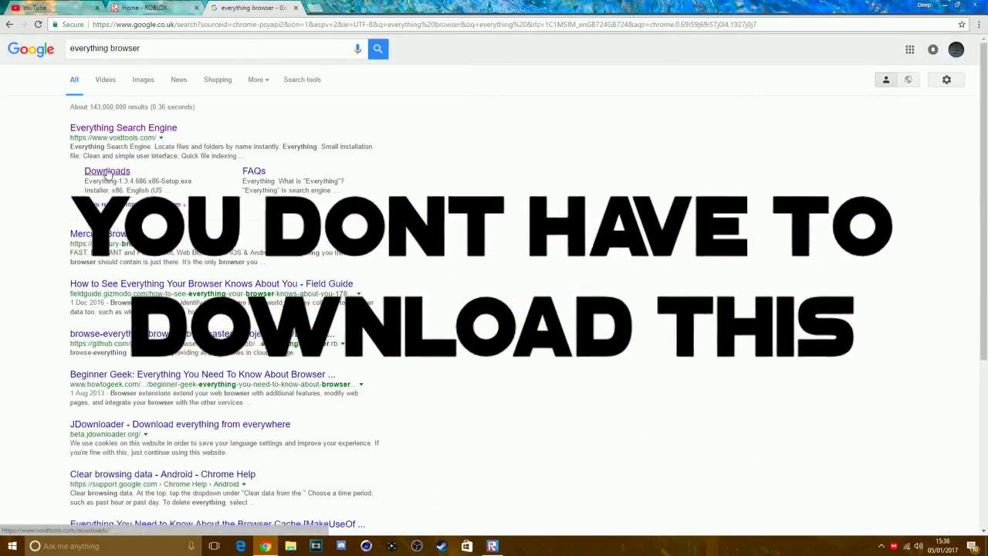
pyautogui.click(108, 169)
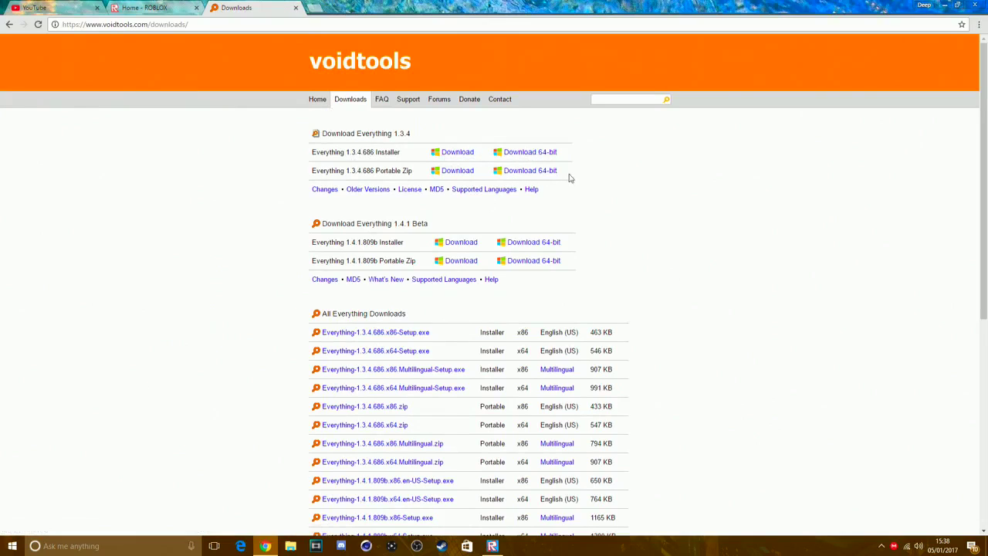
# - Search the web for "gcfscape" in another new tab and open the Nem's Tools GCFScape download page
pyautogui.click(316, 8)
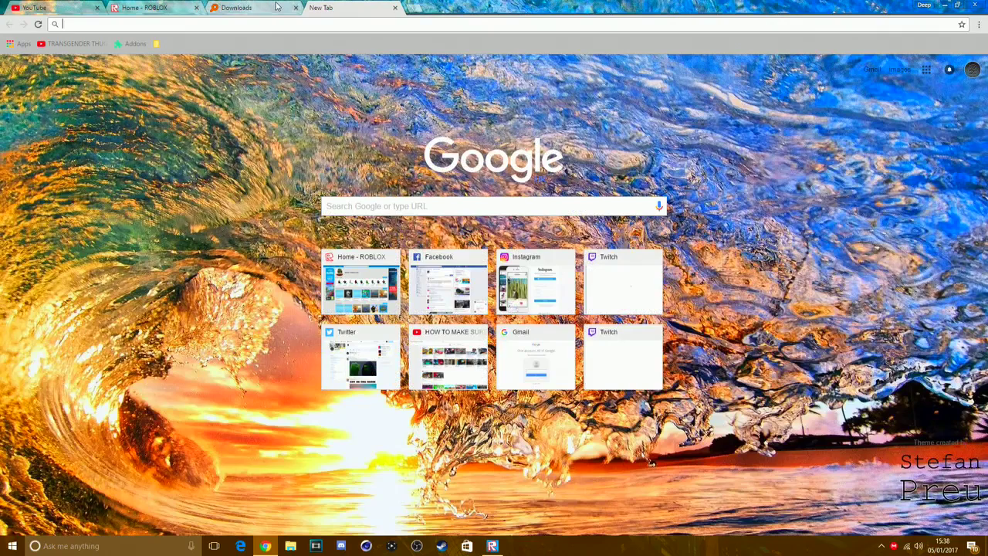
pyautogui.write('g')
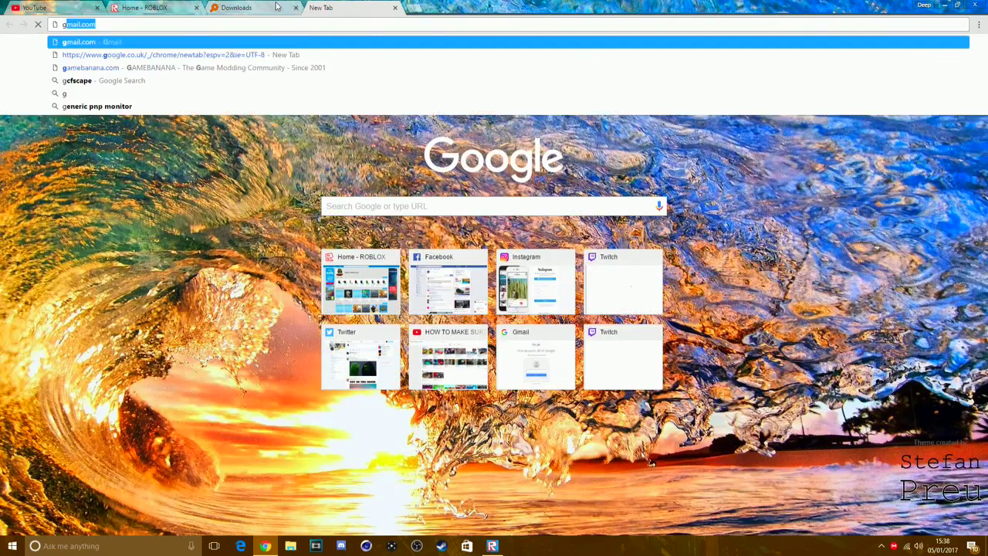
pyautogui.write('cfsca')
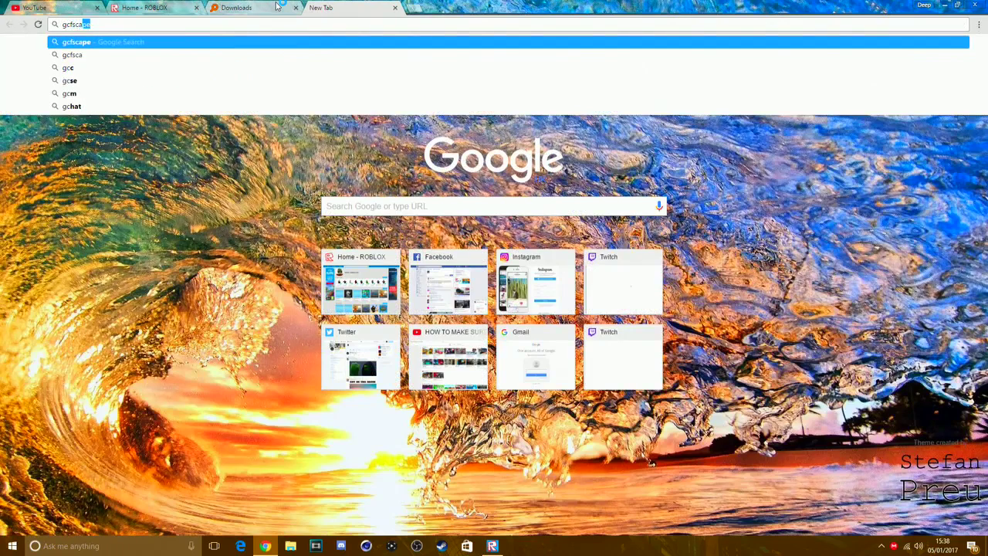
pyautogui.write('pe')
pyautogui.press('Return')
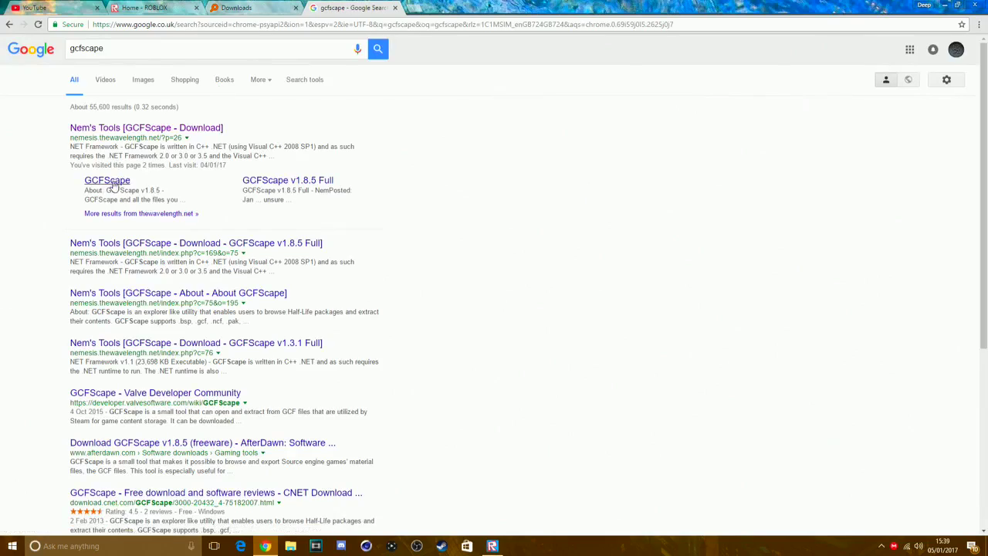
pyautogui.click(185, 128)
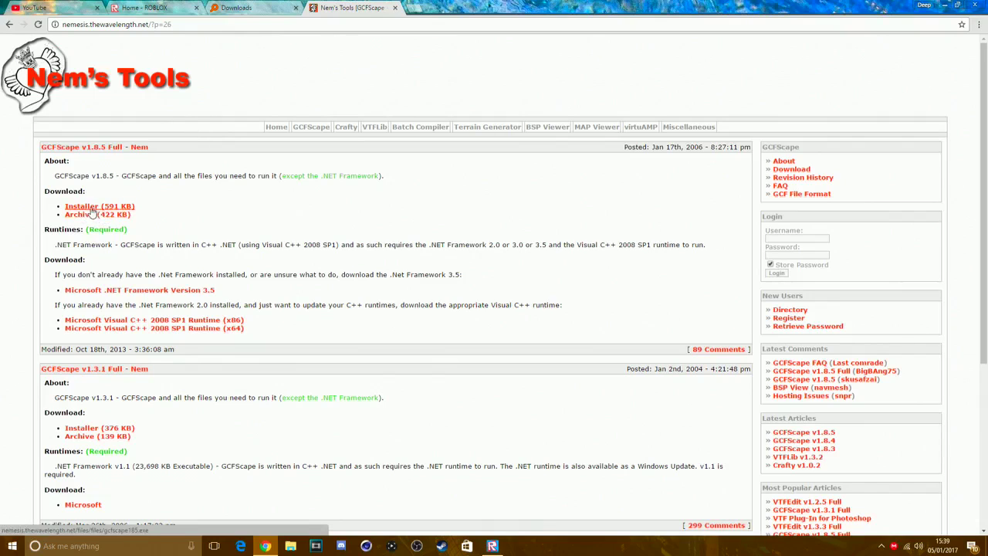
# - Search the web for "vtfedit" and open the Nem's Tools download page for VTFEdit v1.2.5
pyautogui.click(175, 25)
pyautogui.write('vtfedit')
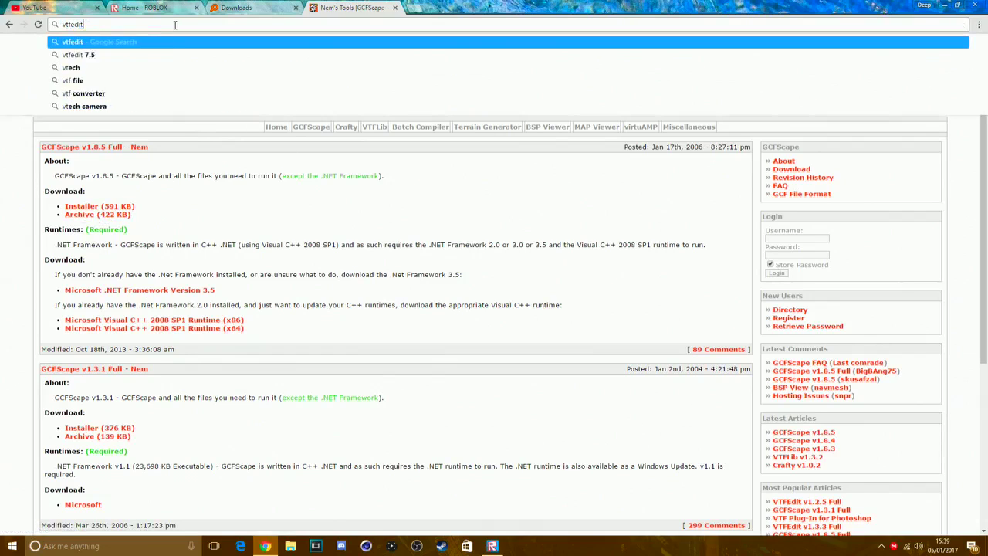
pyautogui.press('Return')
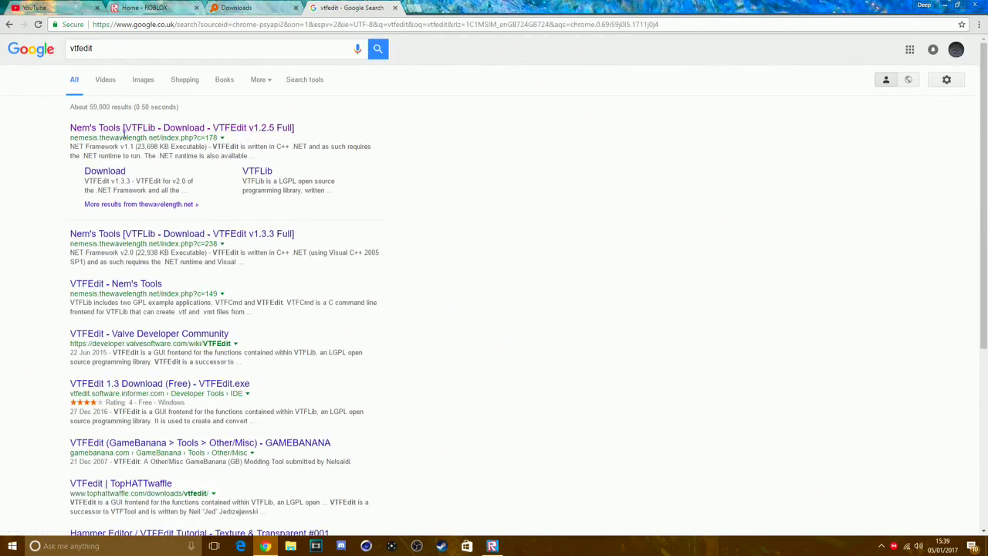
pyautogui.click(133, 136)
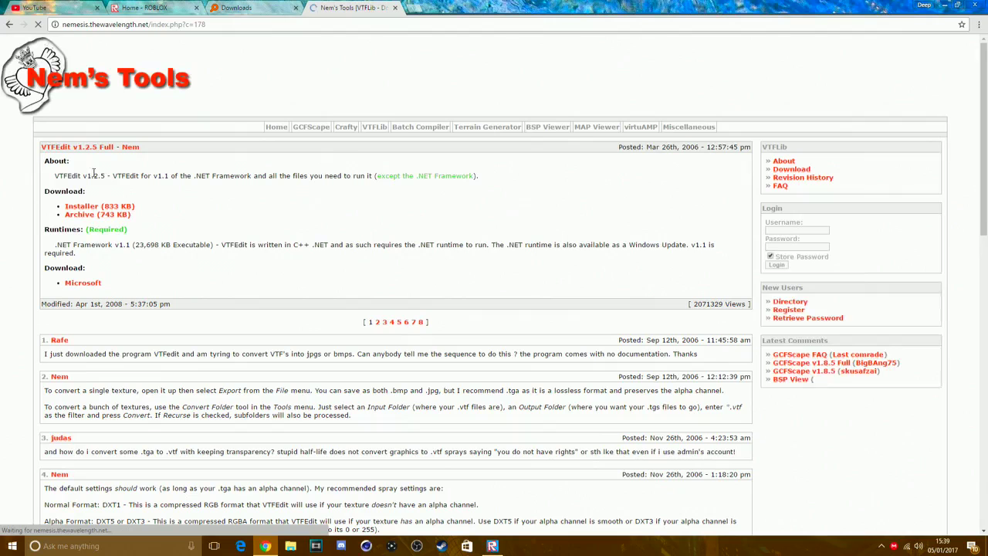
# - Close the voidtools Downloads and Nem's Tools tabs, then show the desktop
pyautogui.click(286, 7)
pyautogui.click(296, 8)
pyautogui.click(295, 8)
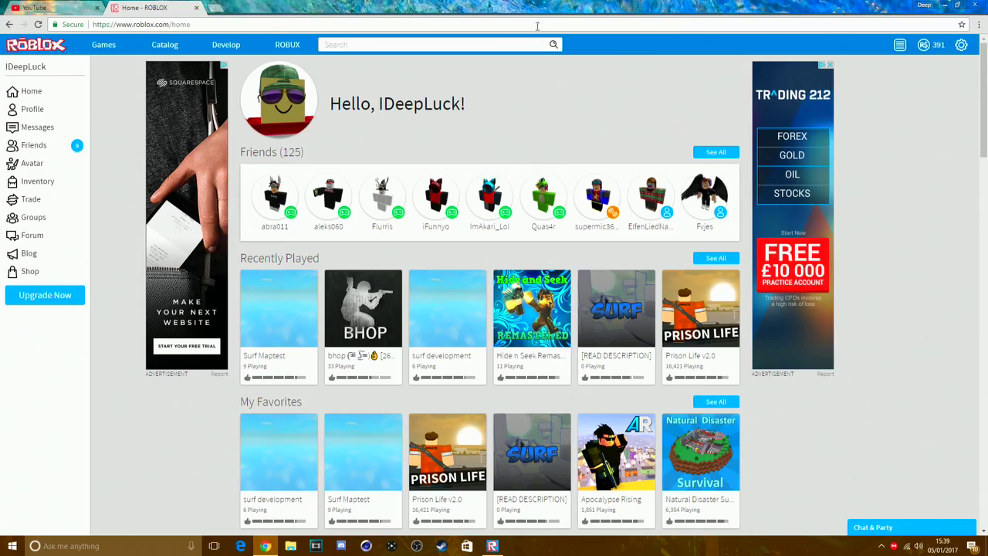
pyautogui.press('super+d')
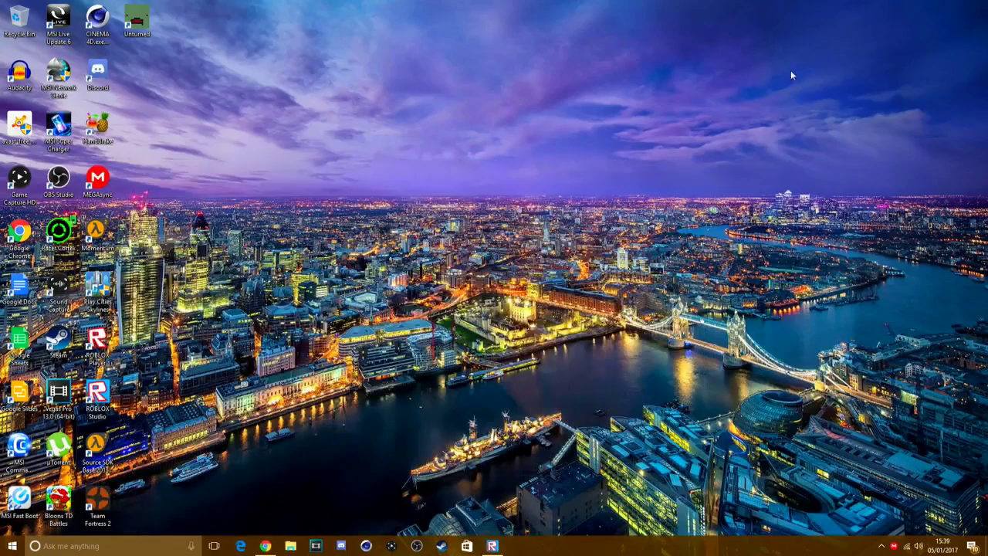
pyautogui.press('super')
pyautogui.write('everything')
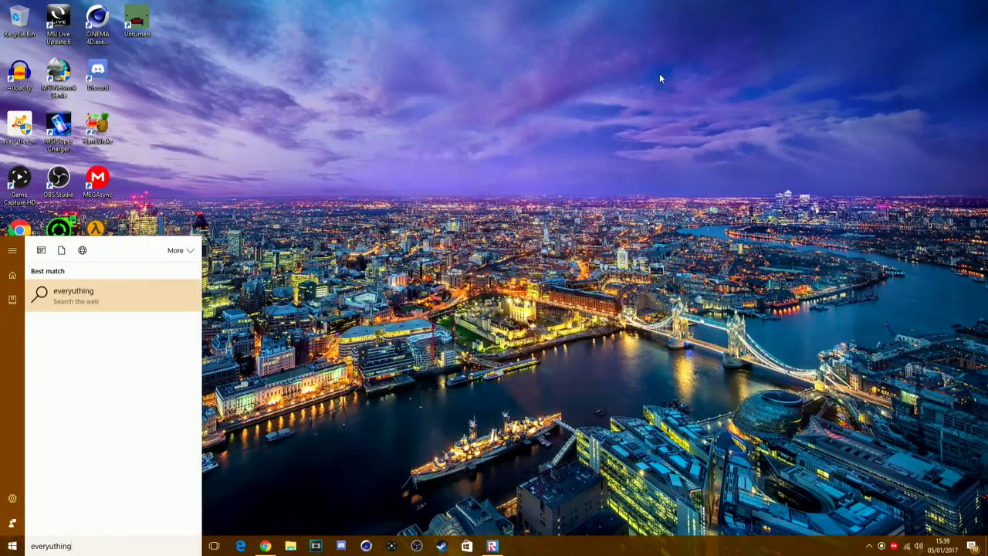
pyautogui.press('Return')
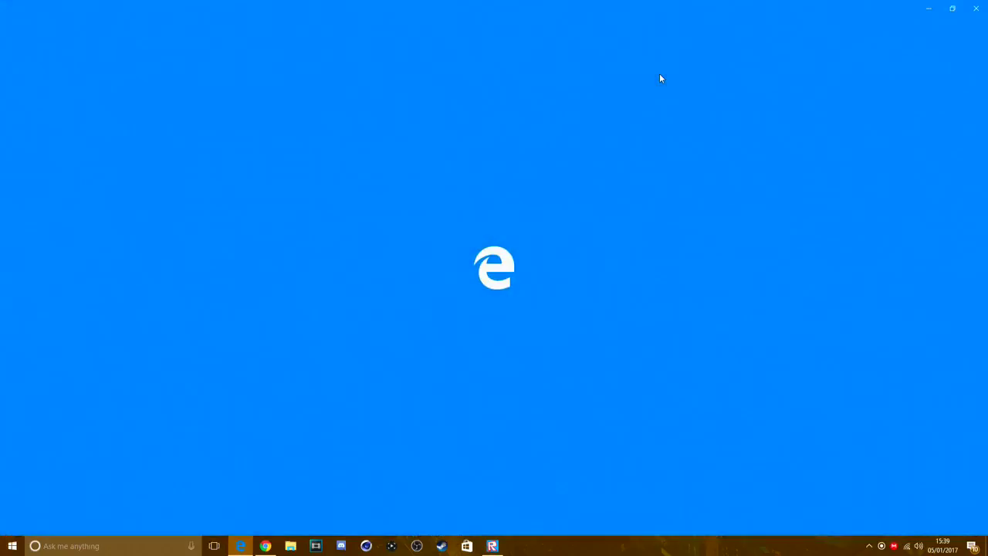
pyautogui.click(977, 8)
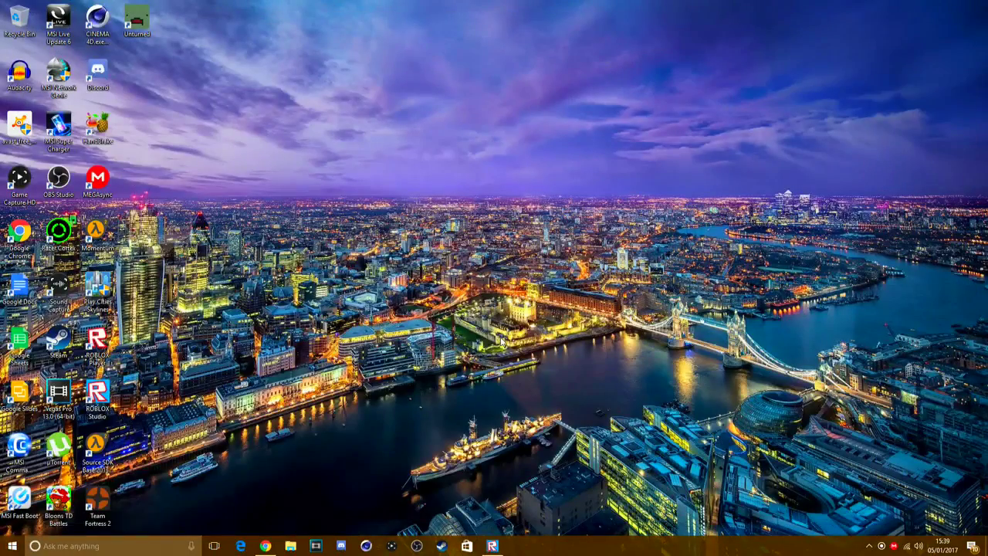
# - Find and launch the Search Everything desktop app, and move its window clear of the desktop icons
pyautogui.press('super')
pyautogui.write('everything')
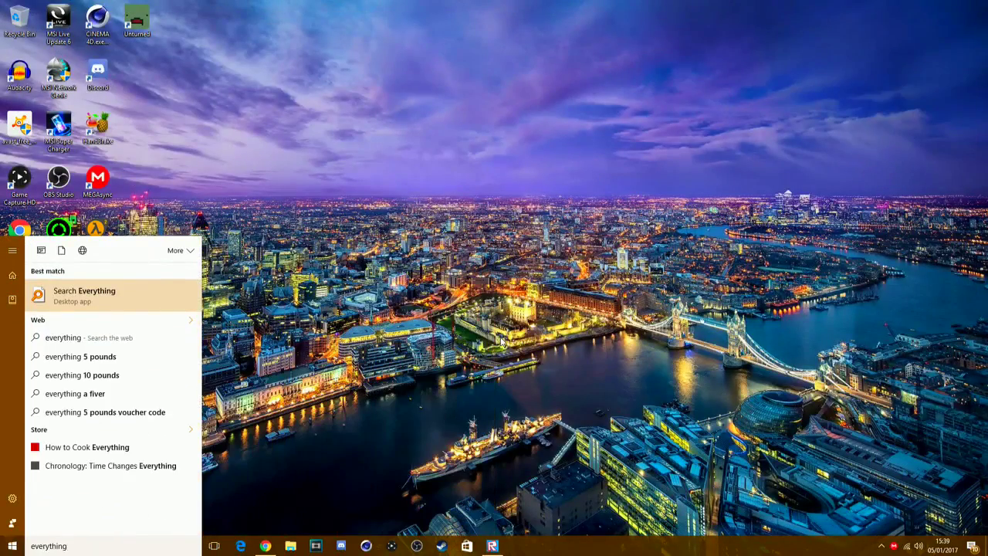
pyautogui.press('Return')
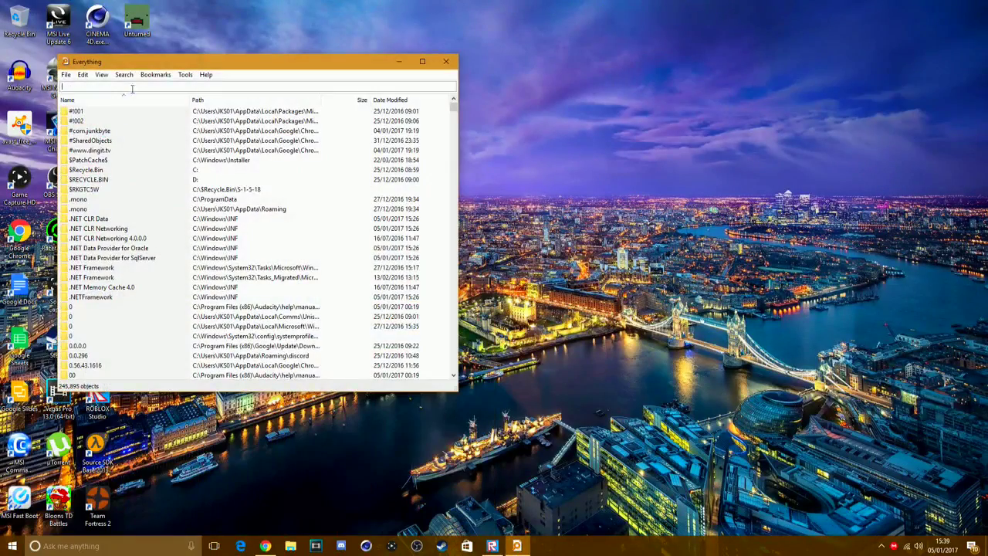
pyautogui.moveTo(270, 58); pyautogui.dragTo(411, 52)
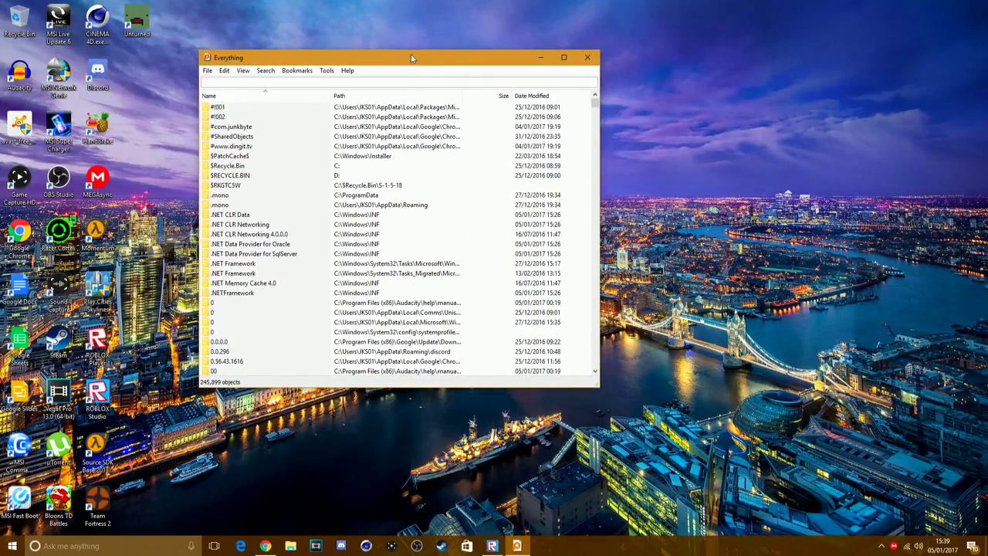
# - Search Everything for "gcfscape" and launch GCFScape.exe from the Nem's Tools program folder
pyautogui.write('gcfs')
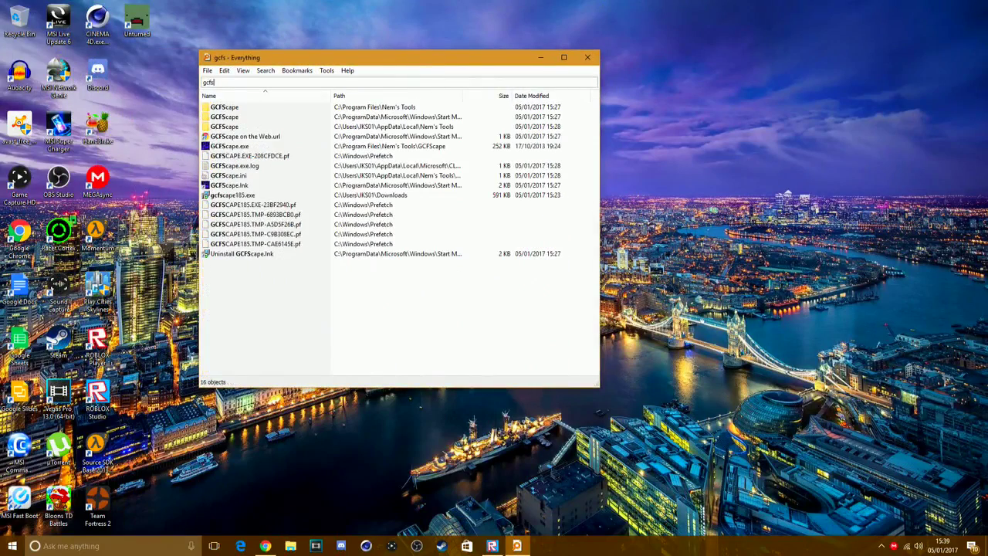
pyautogui.write('cape')
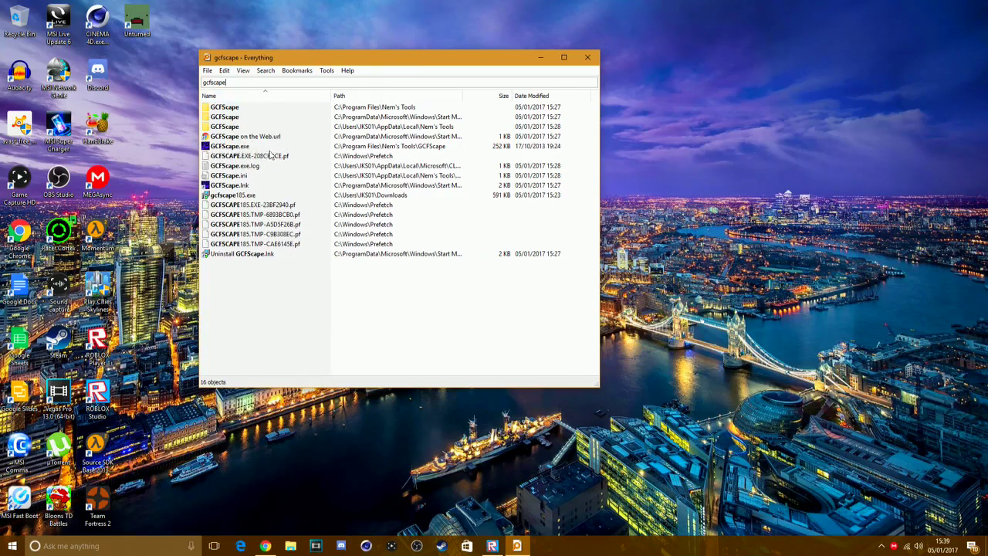
pyautogui.click(244, 146)
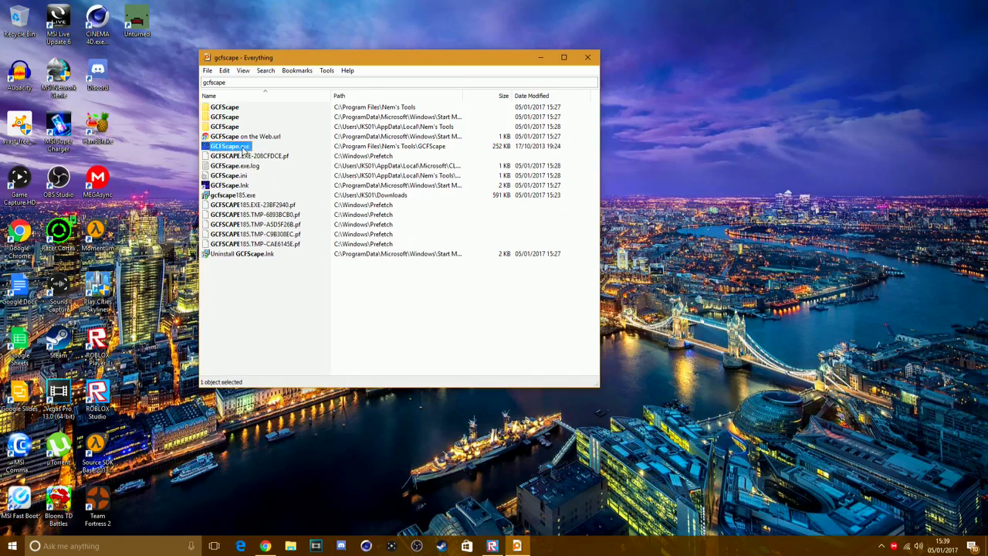
# - Search Everything for "vtfedit", launch VTFEdit.exe and close the Everything window
pyautogui.click(249, 82)
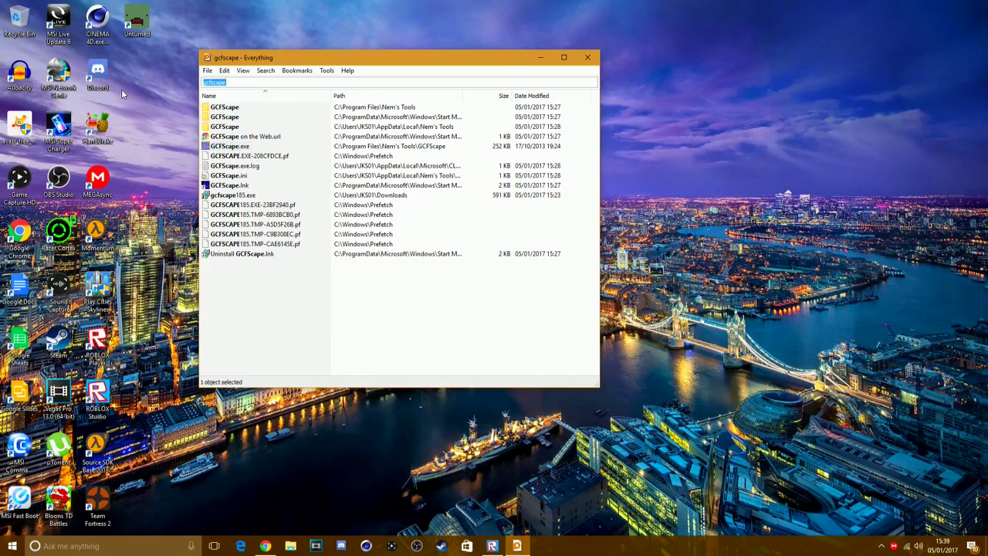
pyautogui.write('vtfedit')
pyautogui.click(240, 146)
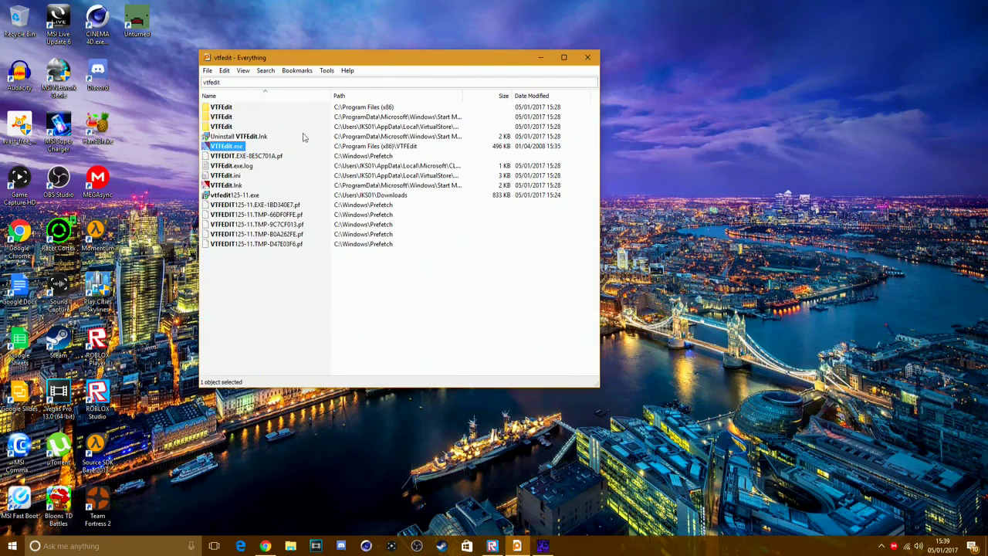
pyautogui.click(588, 58)
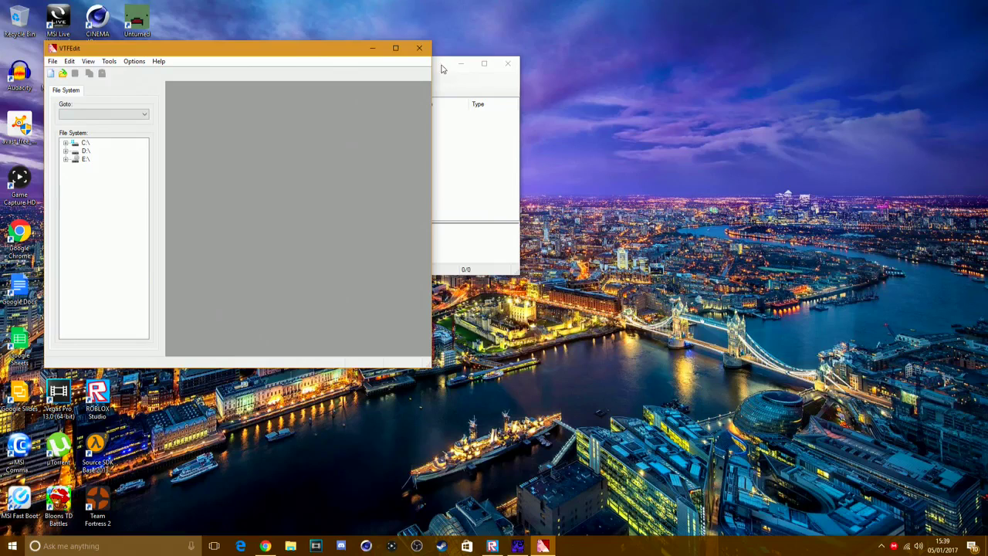
# - Place the GCFScape window beside VTFEdit and enlarge it so both programs are fully visible
pyautogui.moveTo(441, 69); pyautogui.dragTo(801, 132)
pyautogui.moveTo(734, 123); pyautogui.dragTo(734, 34)
pyautogui.moveTo(571, 124); pyautogui.dragTo(471, 124)
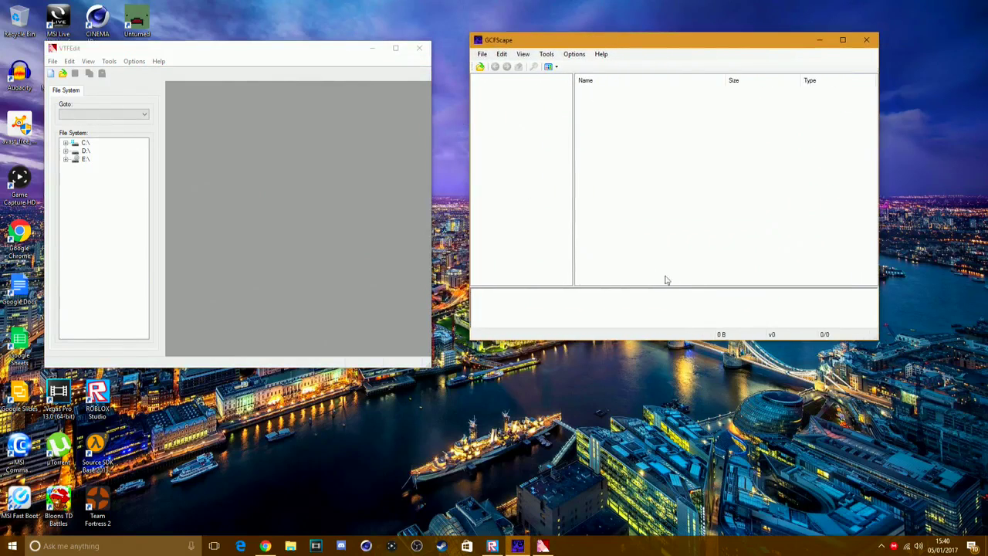
pyautogui.moveTo(696, 340); pyautogui.dragTo(688, 390)
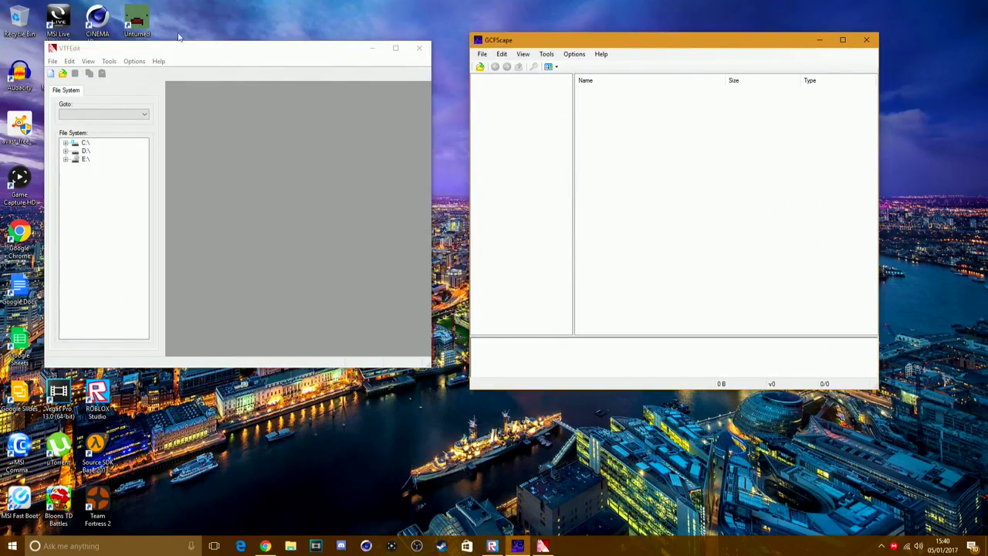
pyautogui.click(186, 43)
pyautogui.moveTo(186, 43); pyautogui.dragTo(187, 12)
pyautogui.moveTo(246, 26); pyautogui.dragTo(238, 49)
# - Switch to Chrome and open gamebanana.com in a new tab
pyautogui.click(266, 545)
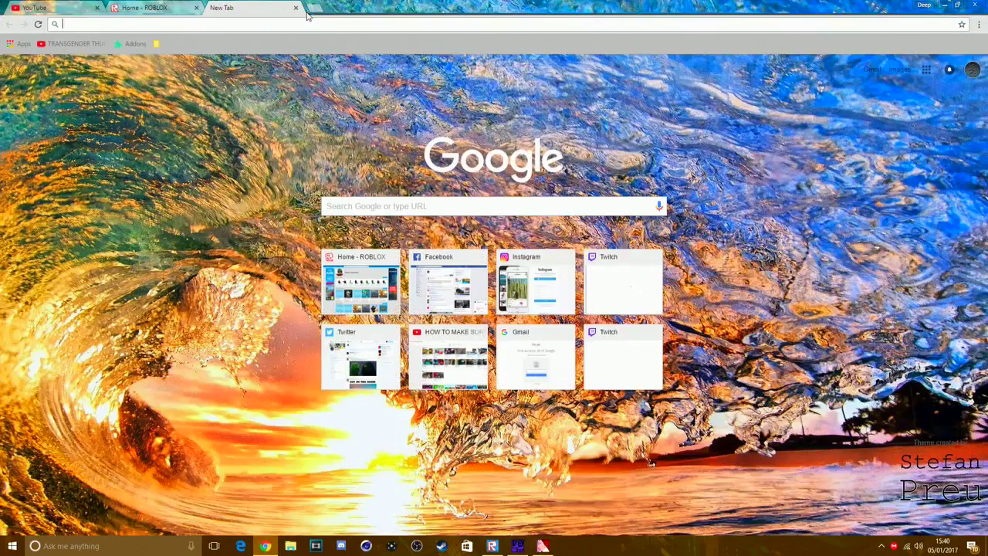
pyautogui.write('gam')
pyautogui.press('BackSpace')
pyautogui.press('BackSpace')
pyautogui.write('agameb')
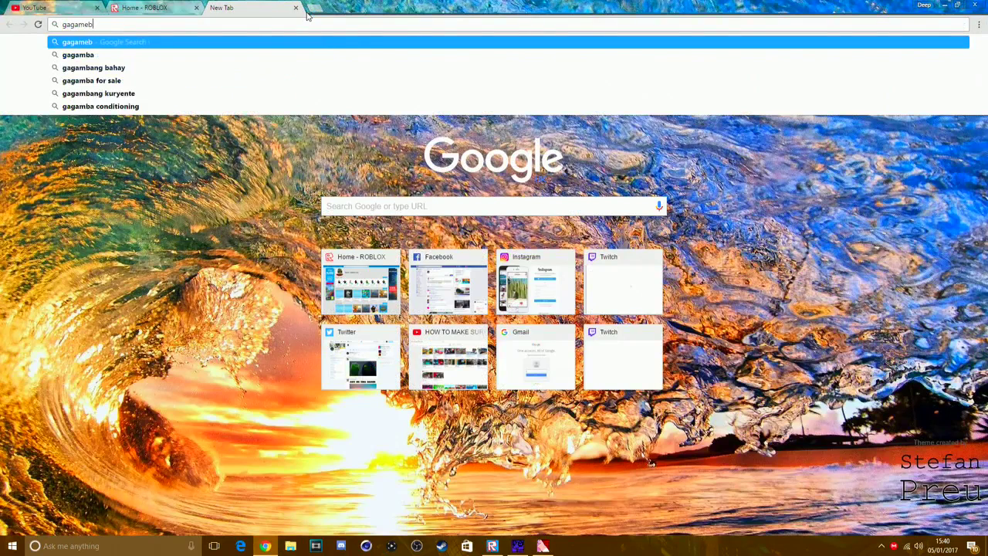
pyautogui.press('BackSpace')
pyautogui.press('BackSpace')
pyautogui.press('BackSpace')
pyautogui.press('BackSpace')
pyautogui.press('BackSpace')
pyautogui.press('BackSpace')
pyautogui.write('ameb')
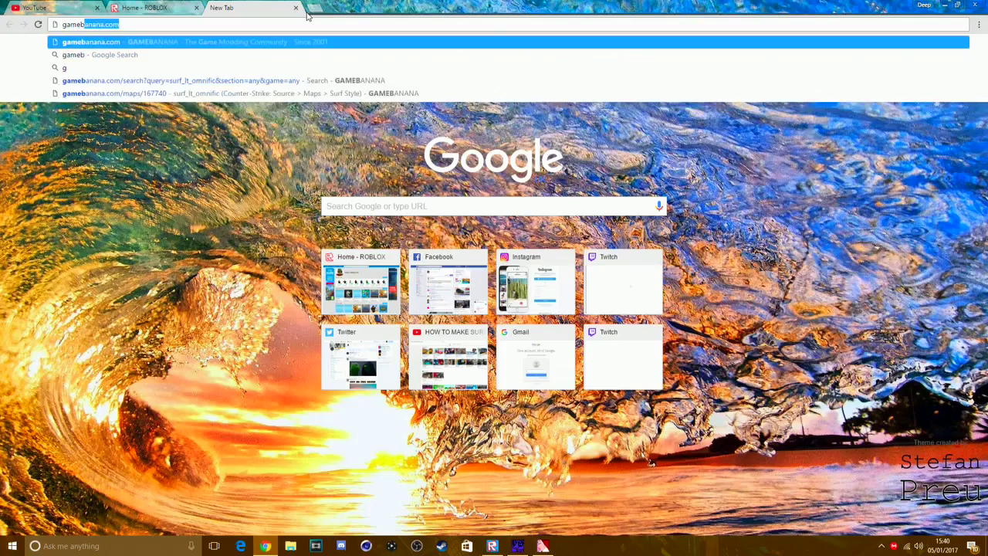
pyautogui.press('Return')
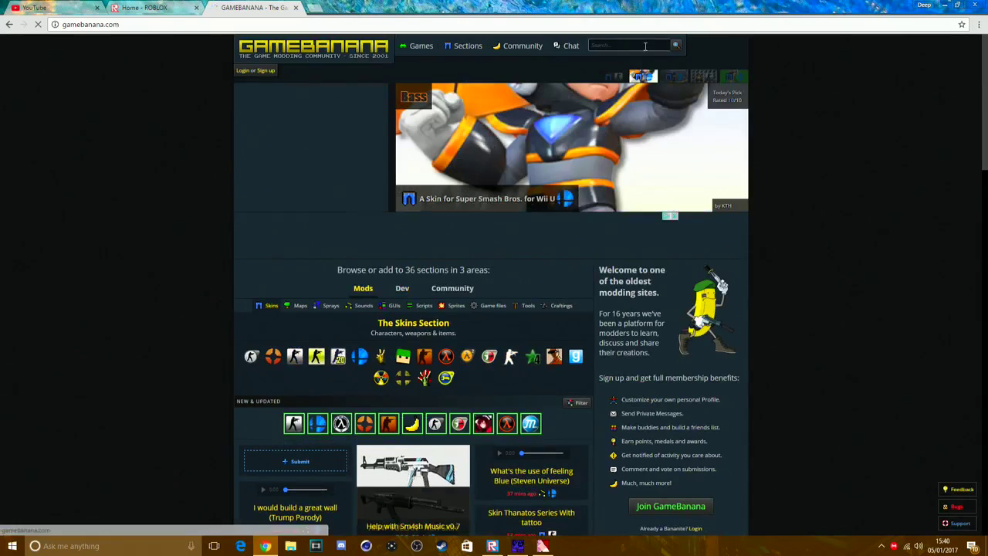
# - Search GameBanana for the map "surf_lt_omnific"
pyautogui.moveTo(531, 48)
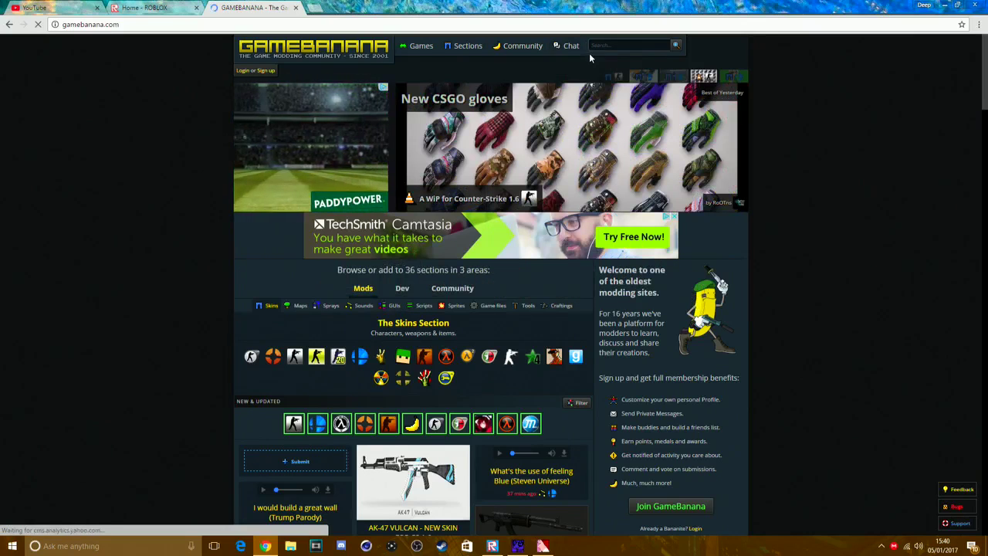
pyautogui.click(642, 46)
pyautogui.write('s')
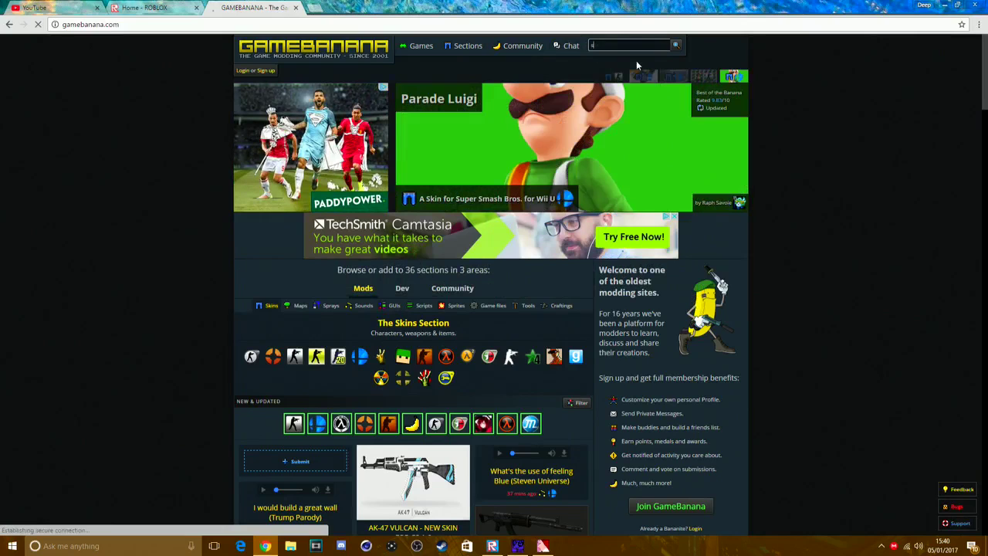
pyautogui.write('urf_lt')
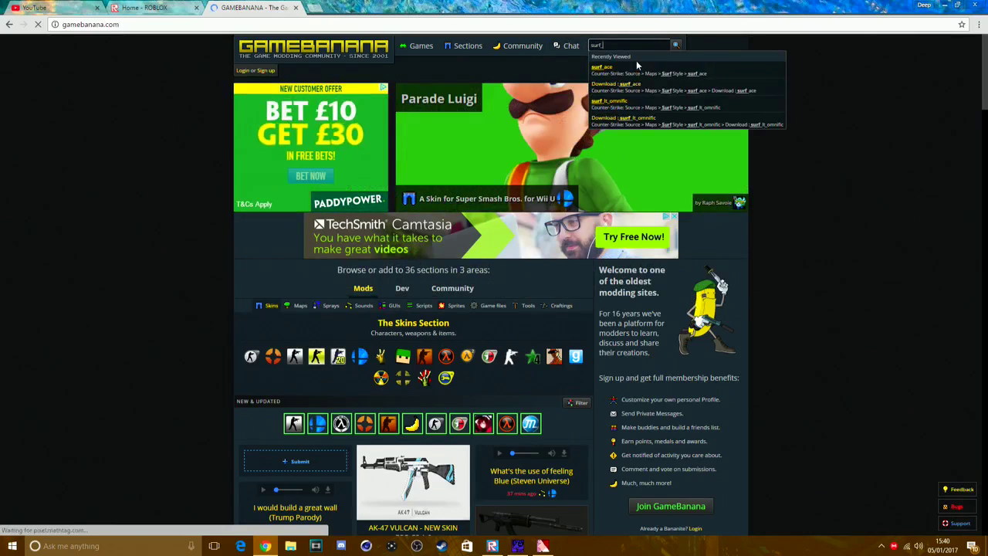
pyautogui.write('_omnific')
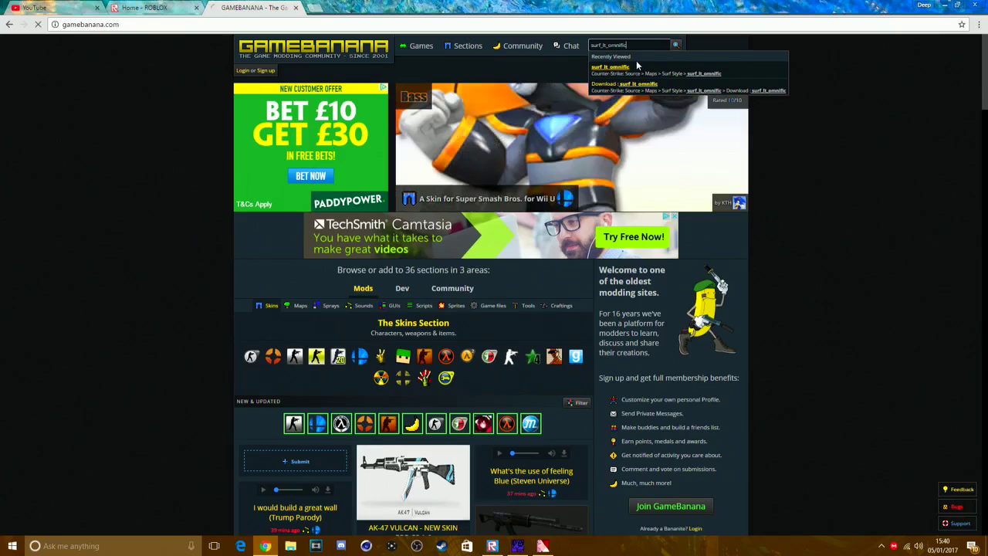
pyautogui.press('Return')
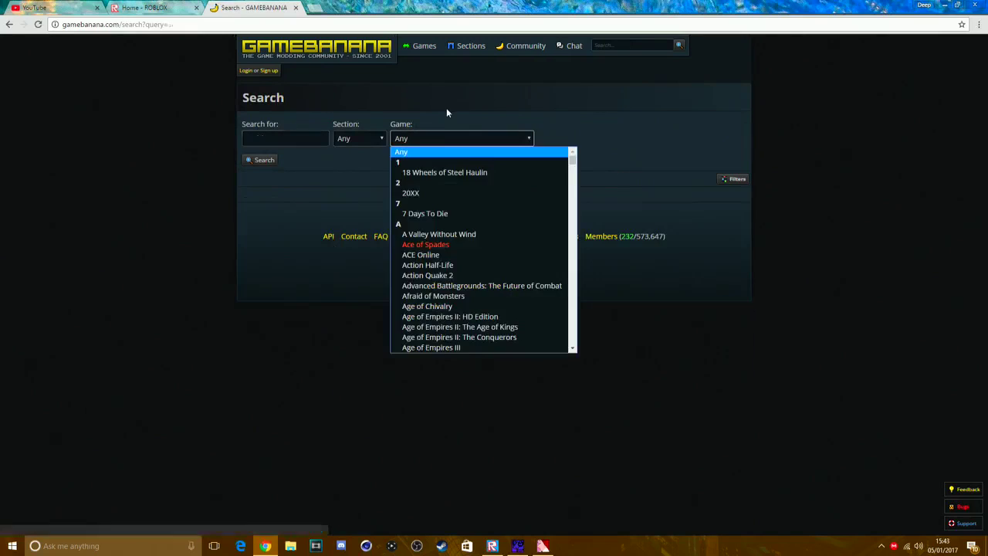
# - On a blank GameBanana search page, set the game to Counter-Strike: Source and the section to Maps
pyautogui.click(447, 105)
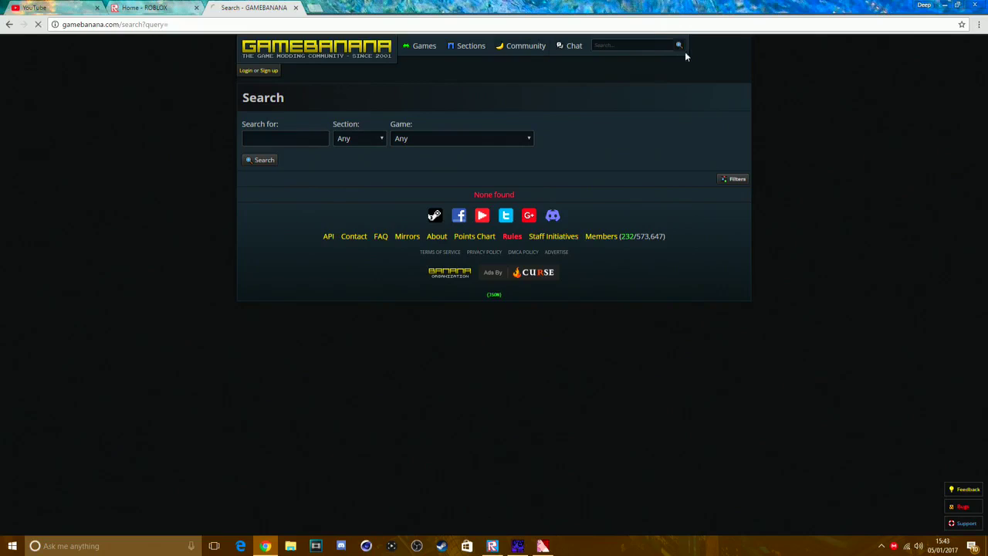
pyautogui.click(479, 139)
pyautogui.scroll(-20, 494, 224)
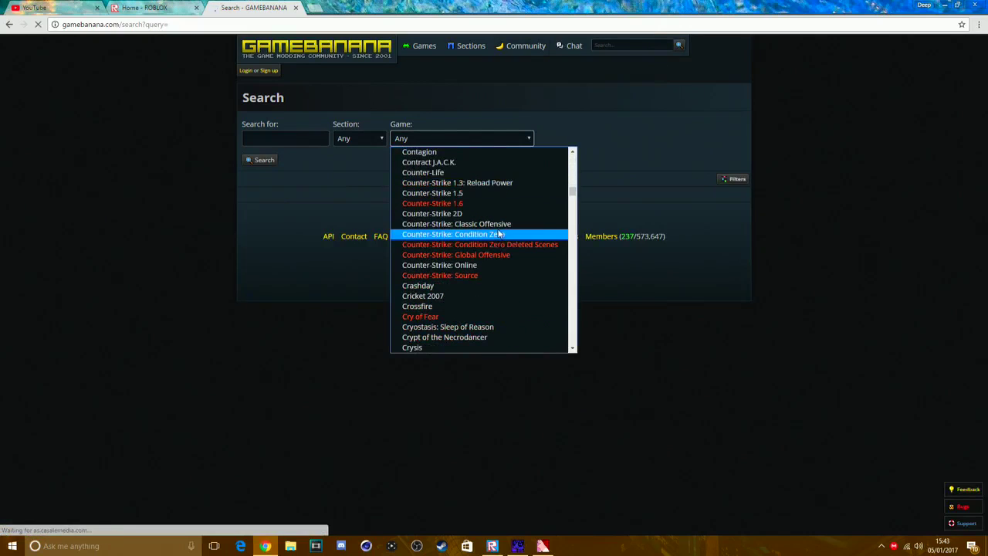
pyautogui.click(461, 276)
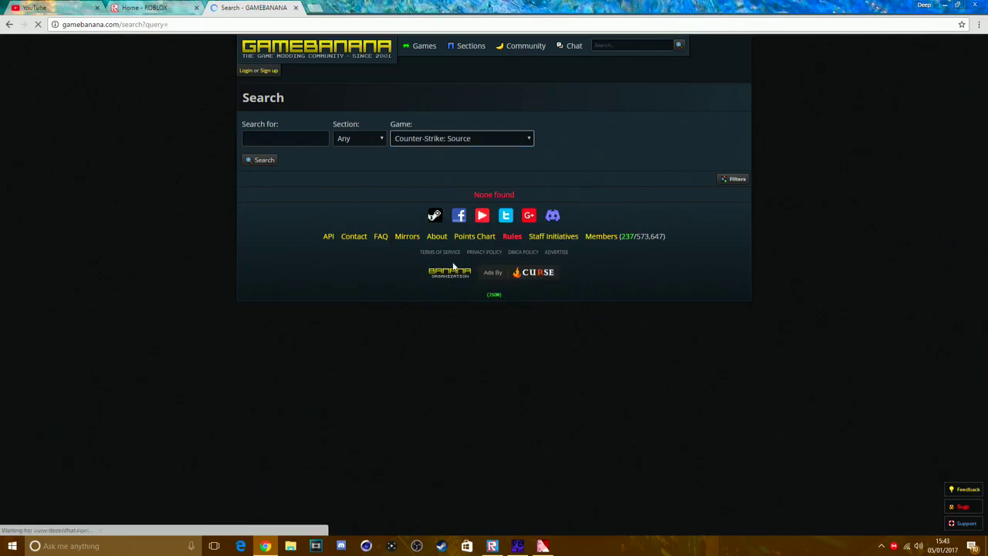
pyautogui.click(357, 139)
pyautogui.scroll(-3, 363, 220)
pyautogui.scroll(6, 364, 228)
pyautogui.scroll(-3, 359, 226)
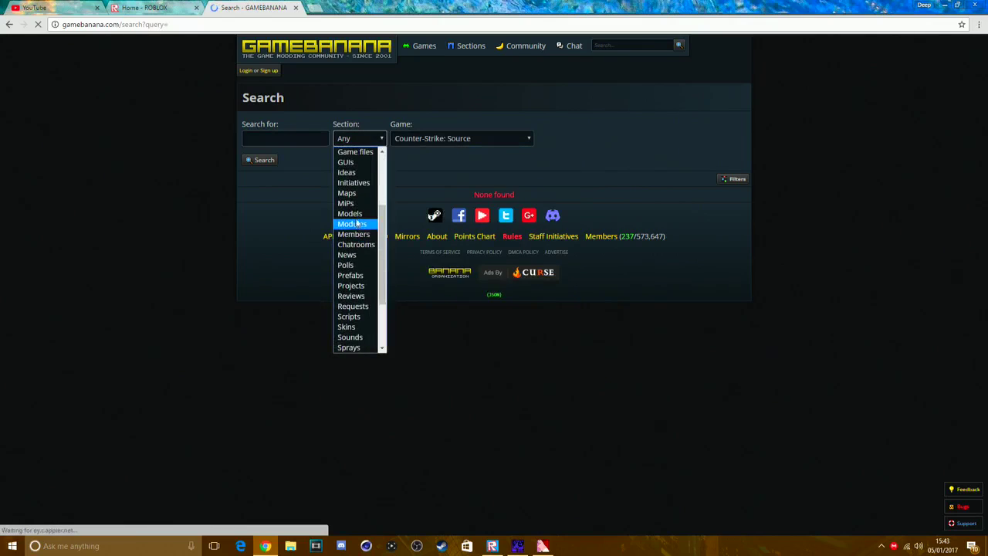
pyautogui.click(355, 194)
# - Search the Counter-Strike: Source maps for "surf" and browse the results
pyautogui.click(292, 144)
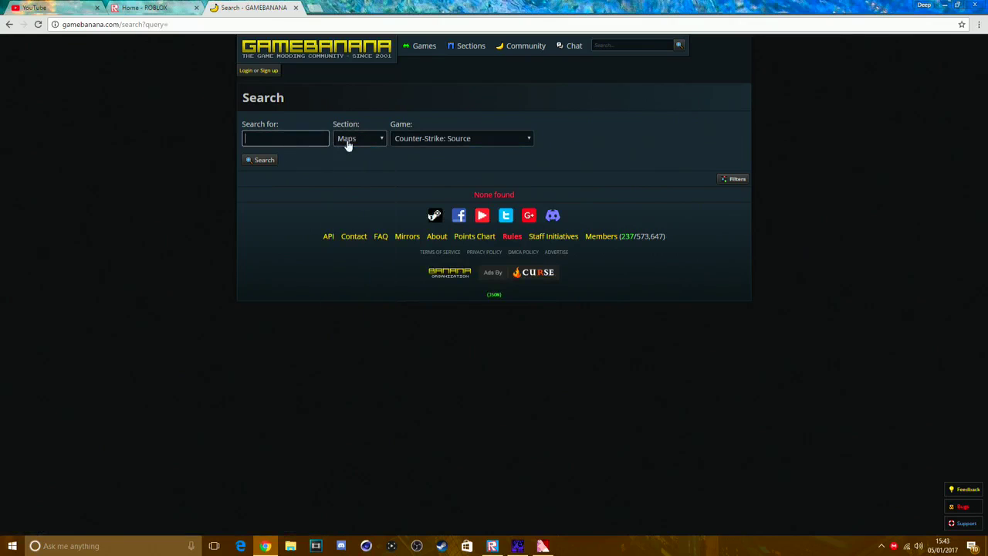
pyautogui.write('surf')
pyautogui.press('Return')
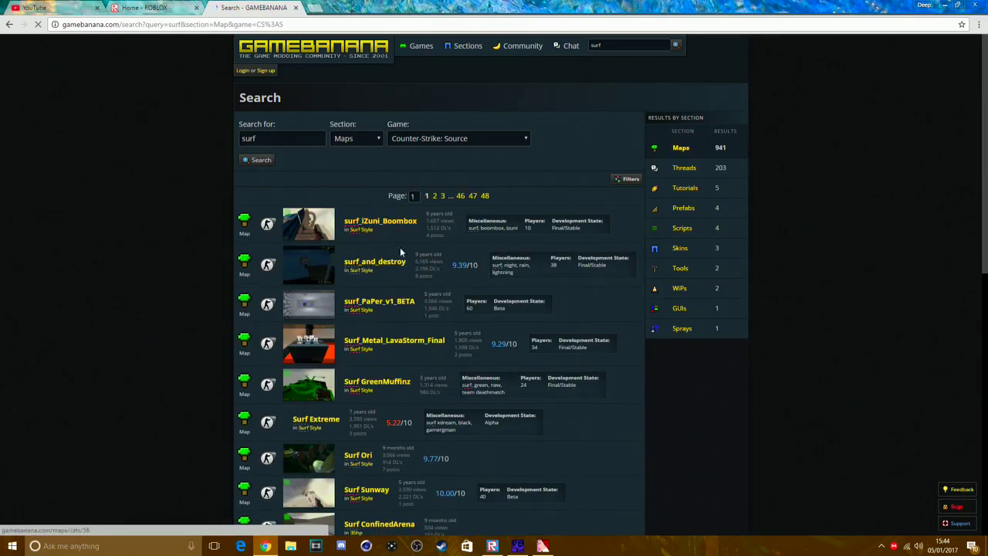
pyautogui.scroll(-1, 414, 247)
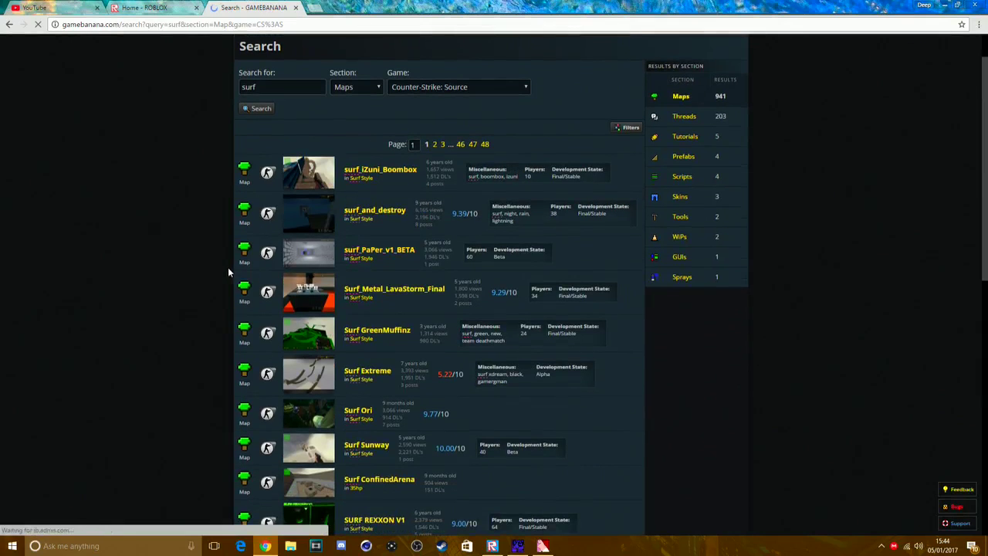
# - Search the Counter-Strike: Source maps for "surf_rookie" and open that map's page
pyautogui.scroll(-6, 388, 229)
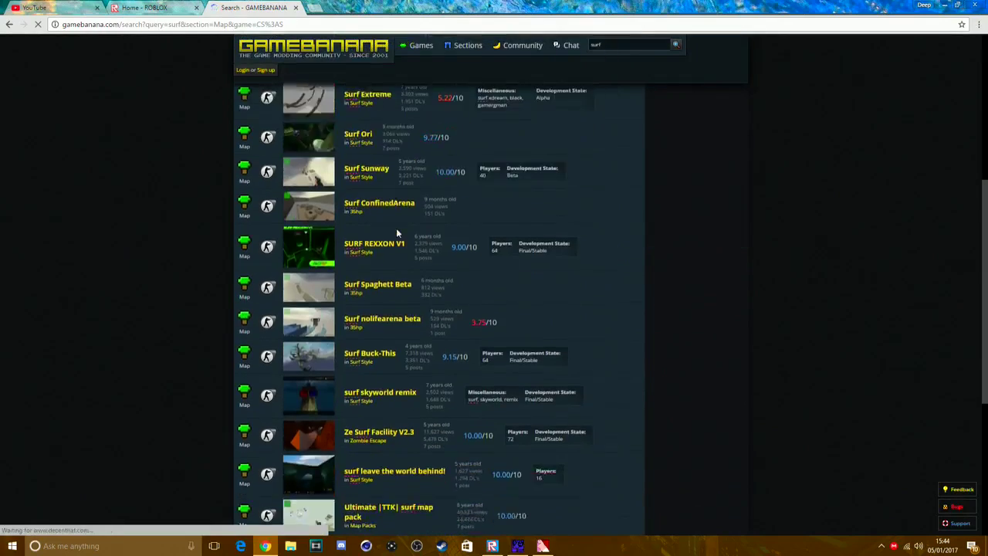
pyautogui.scroll(-2, 388, 229)
pyautogui.scroll(3, 389, 227)
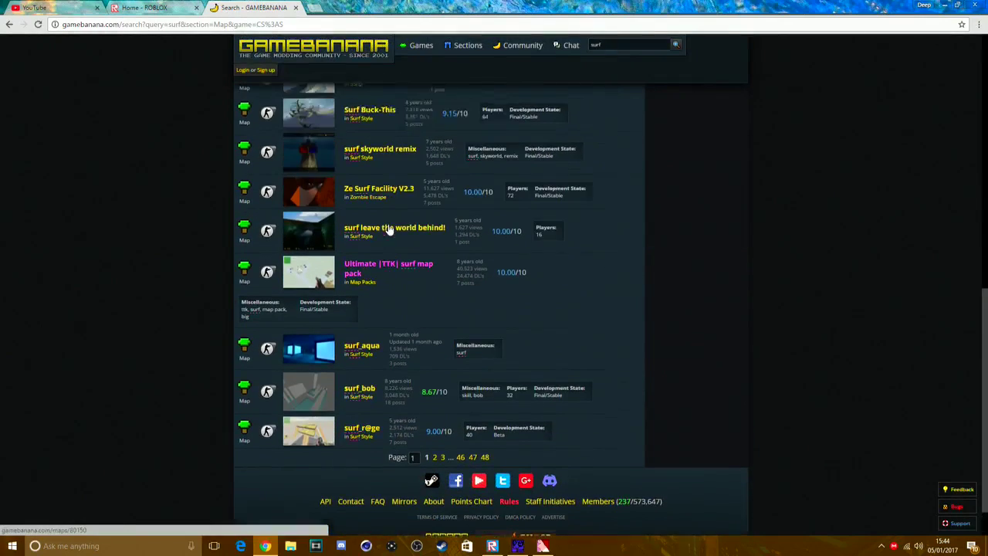
pyautogui.scroll(3, 409, 228)
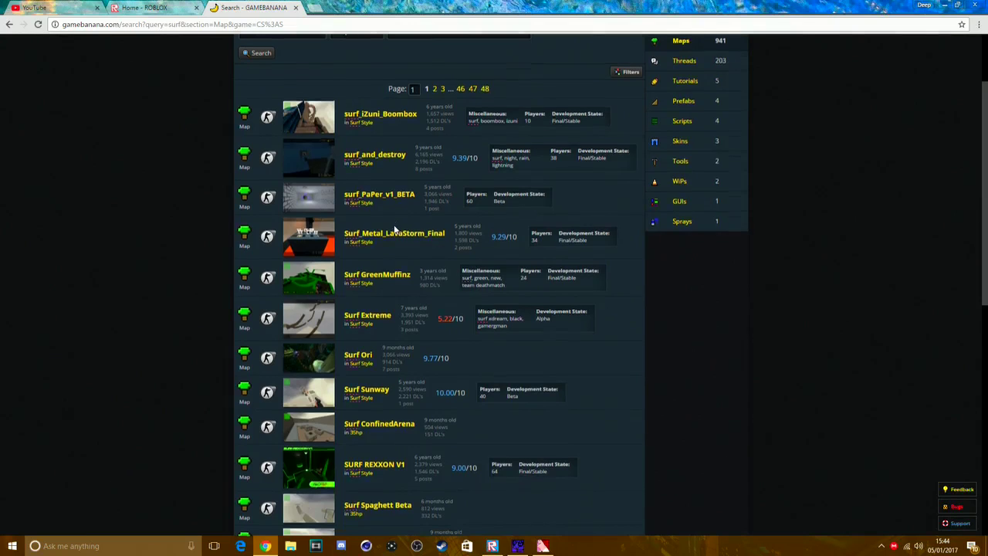
pyautogui.scroll(2, 394, 230)
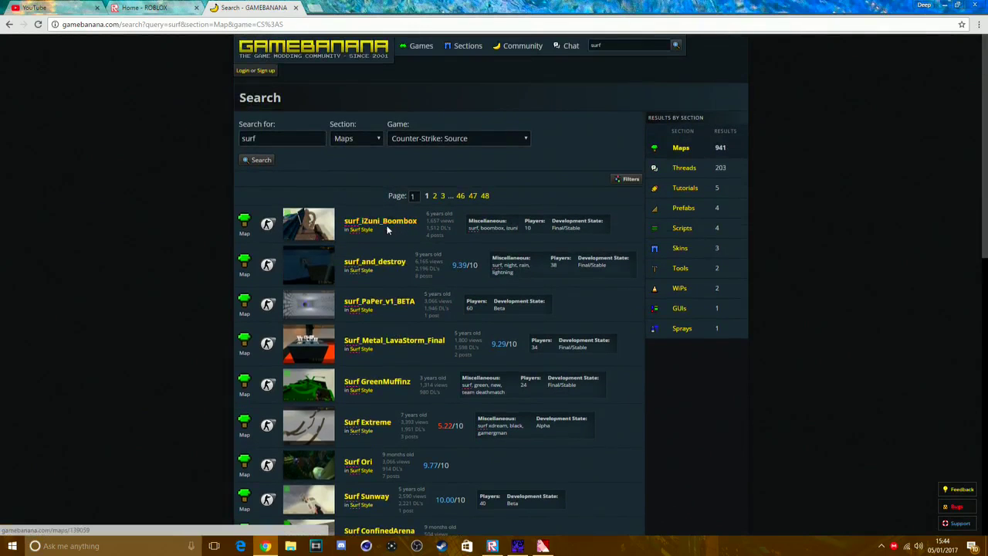
pyautogui.click(291, 141)
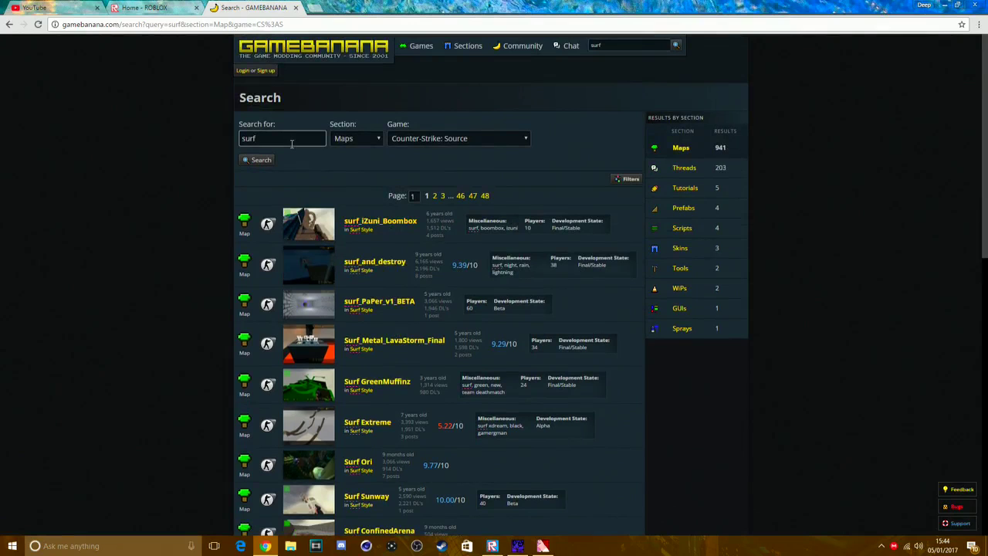
pyautogui.write('_rookie')
pyautogui.press('Return')
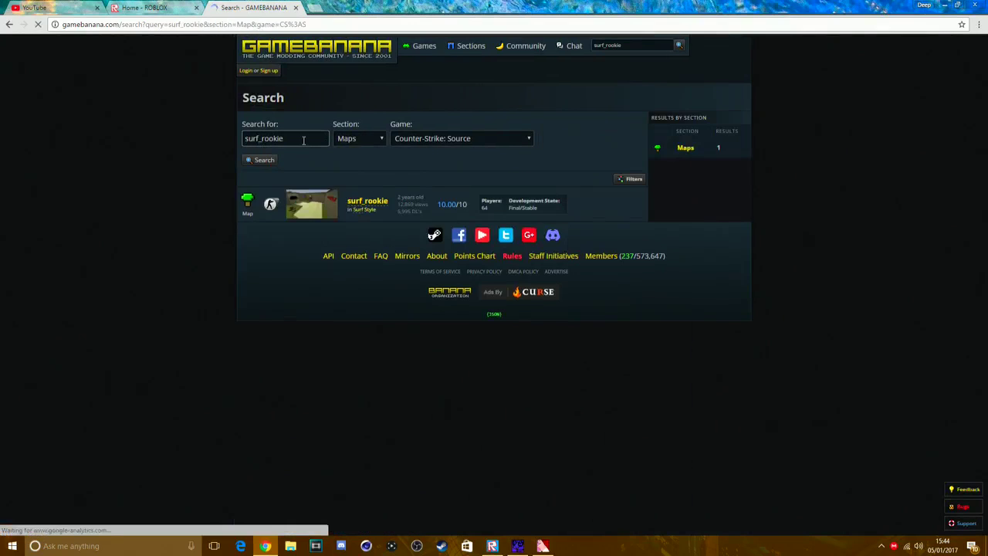
pyautogui.click(368, 204)
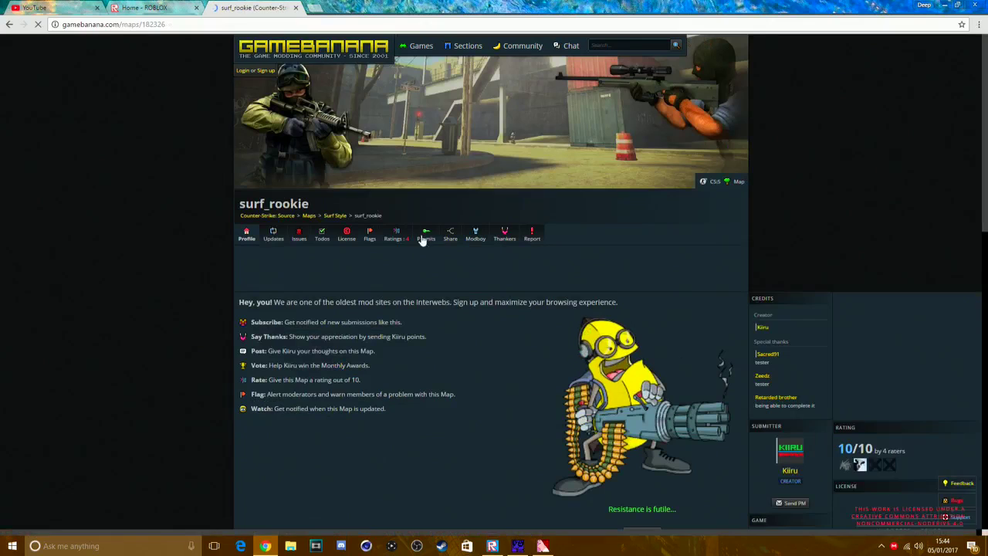
# - Download surf_rookie.rar from the map's page and open the downloaded archive
pyautogui.scroll(-10, 423, 240)
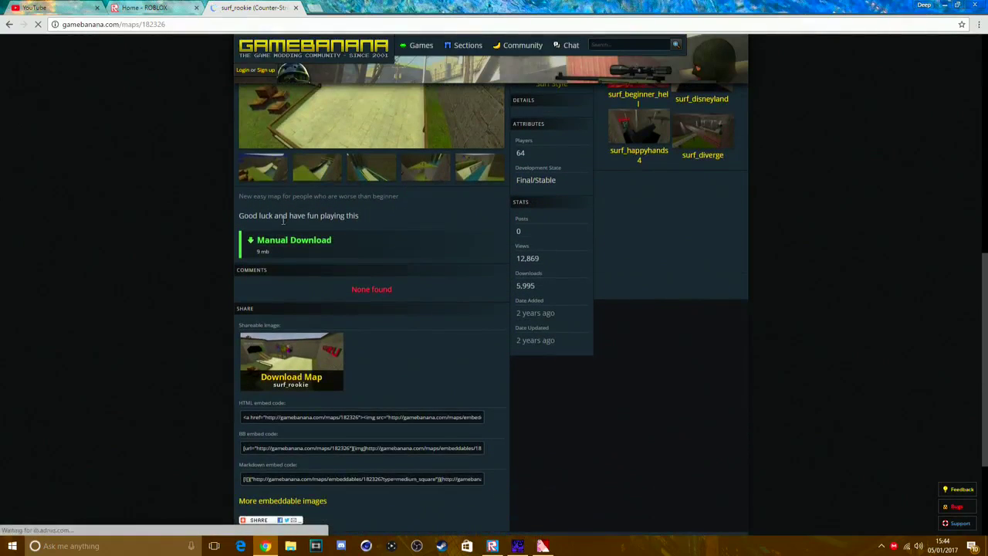
pyautogui.scroll(3, 466, 297)
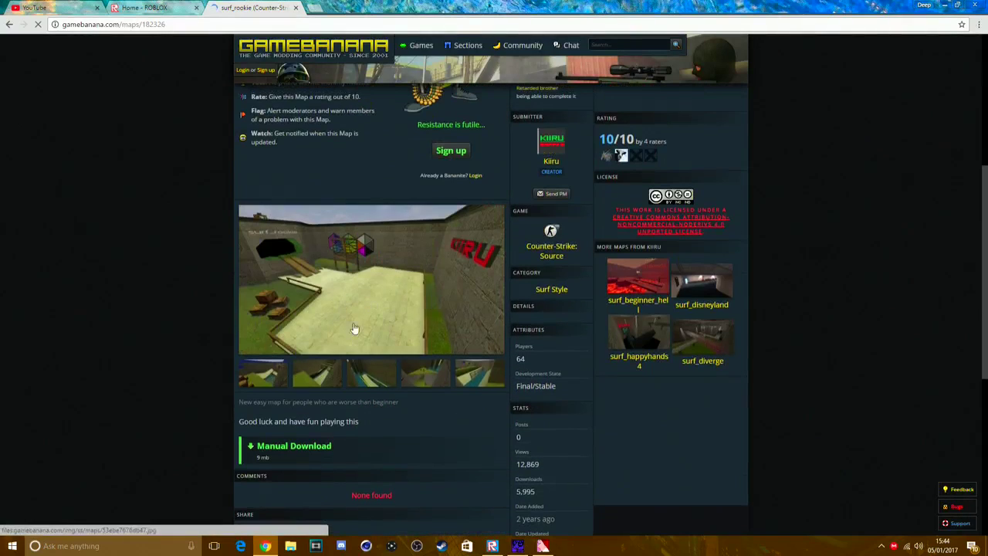
pyautogui.click(302, 453)
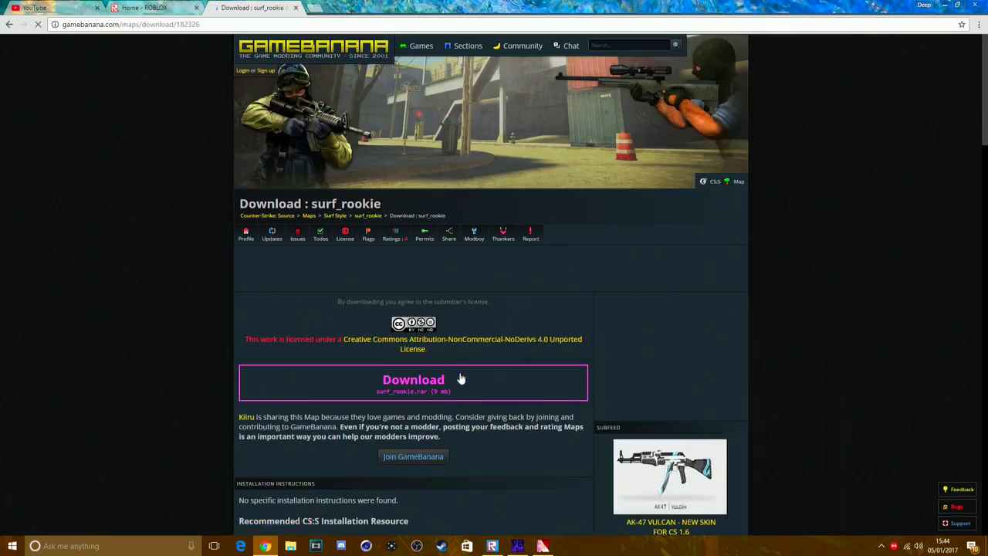
pyautogui.click(460, 379)
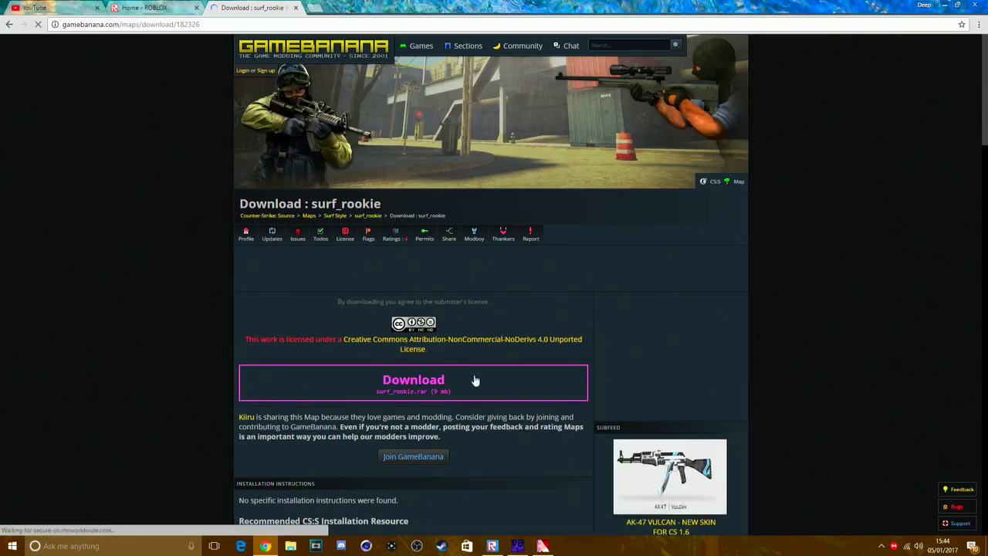
pyautogui.click(75, 528)
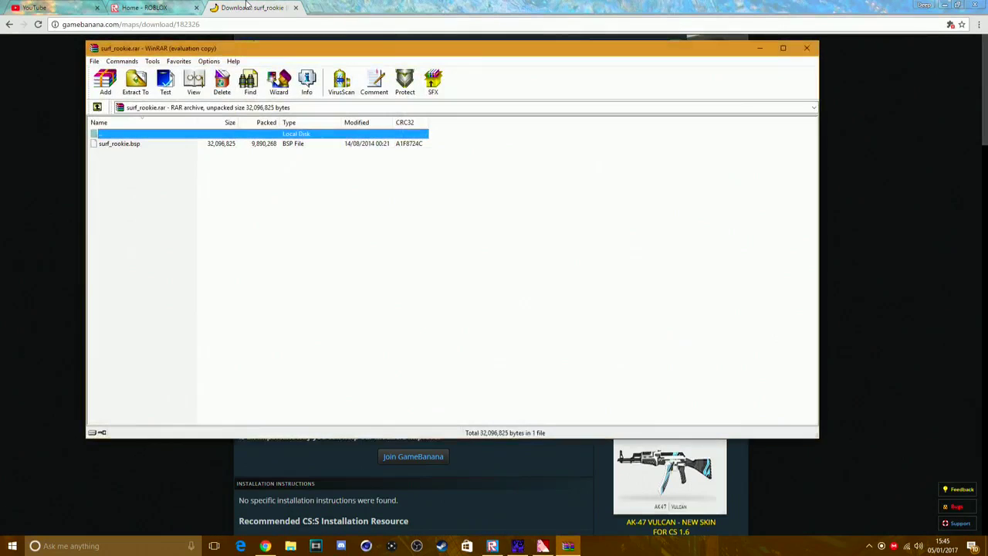
# - Close the GameBanana tab and minimize Chrome, VTFEdit and GCFScape, leaving only the archive window over the desktop
pyautogui.click(295, 8)
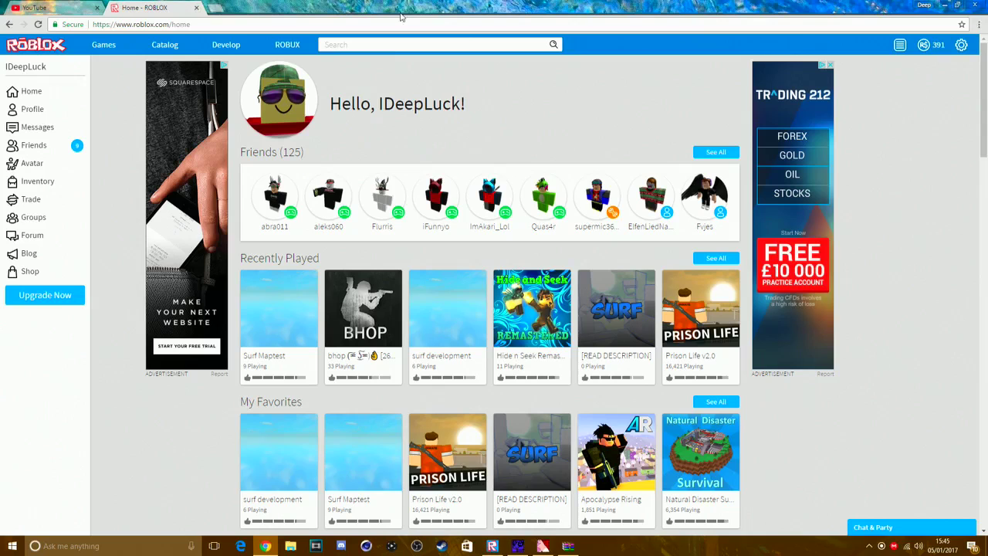
pyautogui.click(943, 6)
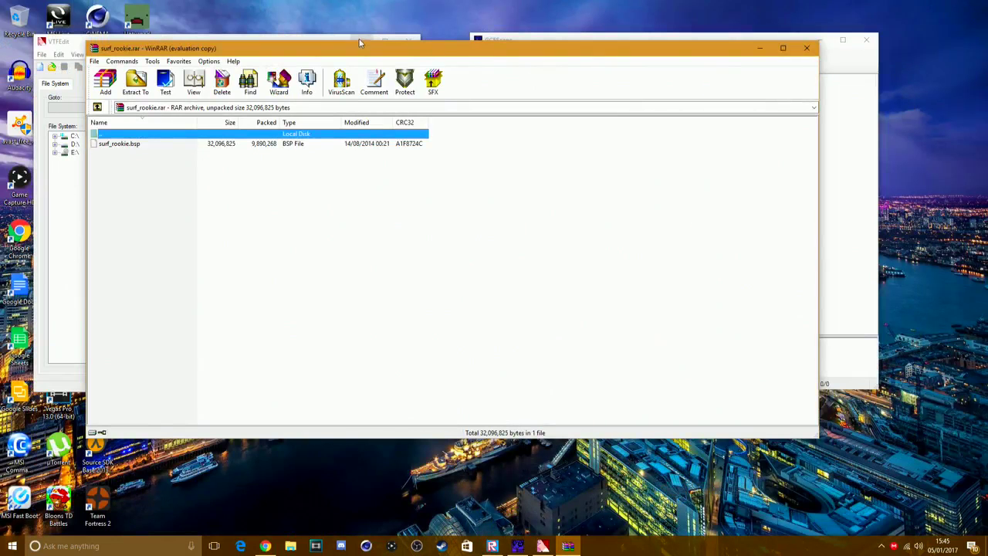
pyautogui.click(360, 39)
pyautogui.click(385, 40)
pyautogui.click(823, 38)
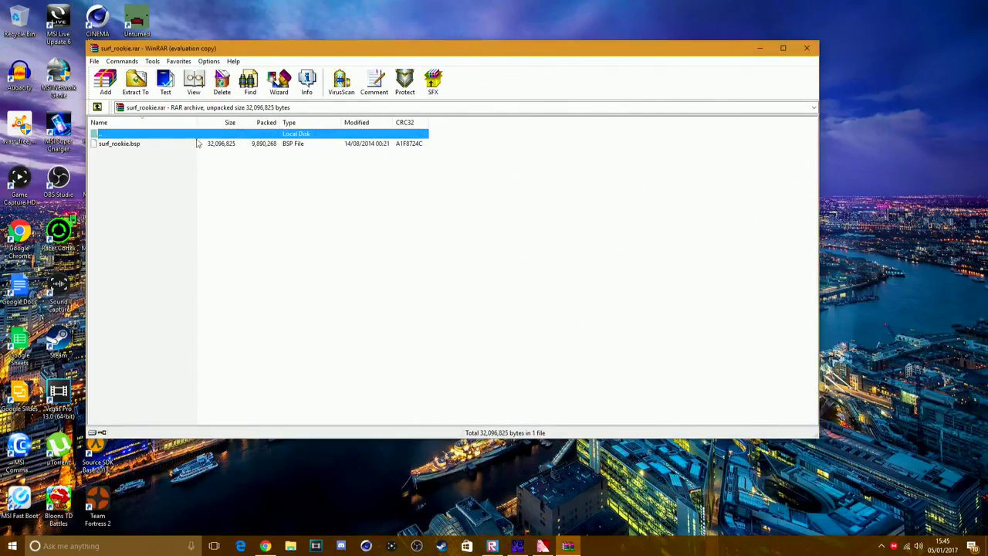
# - Extract surf_rookie.bsp from the archive to the desktop, close WinRAR and move the file near the other desktop icons
pyautogui.moveTo(133, 147); pyautogui.dragTo(878, 151)
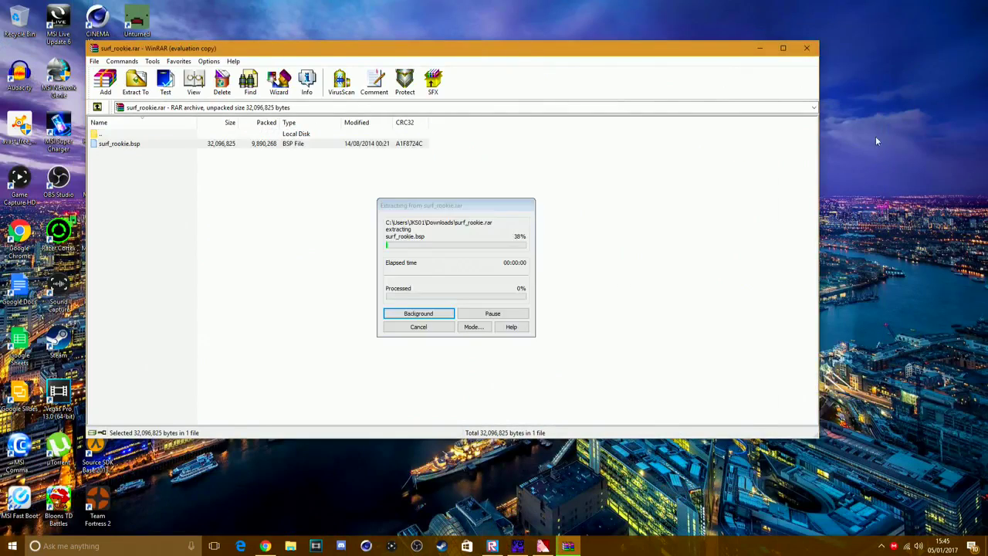
pyautogui.click(807, 48)
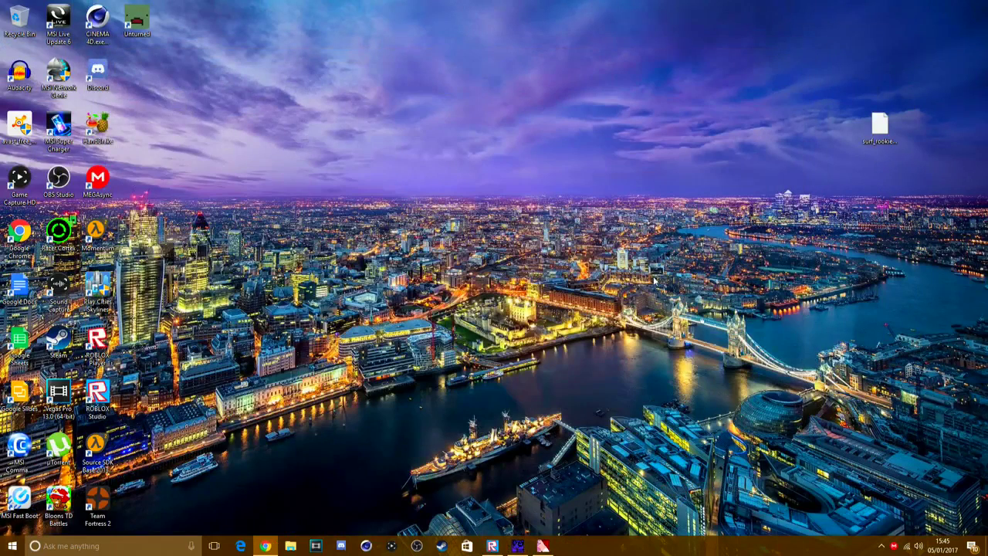
pyautogui.moveTo(884, 133); pyautogui.dragTo(253, 124)
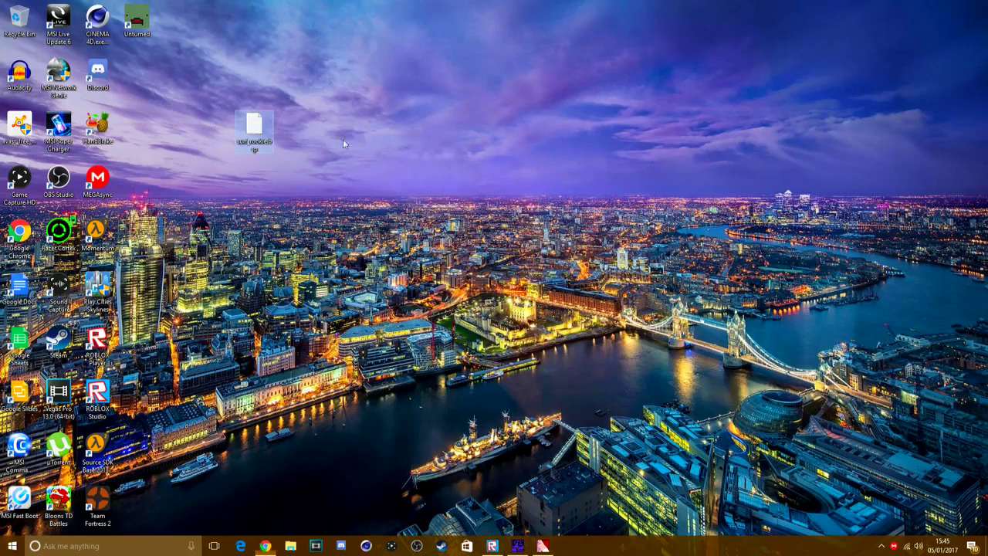
# - Restore the VTFEdit and GCFScape windows and load surf_rookie.bsp from the desktop into GCFScape
pyautogui.click(545, 546)
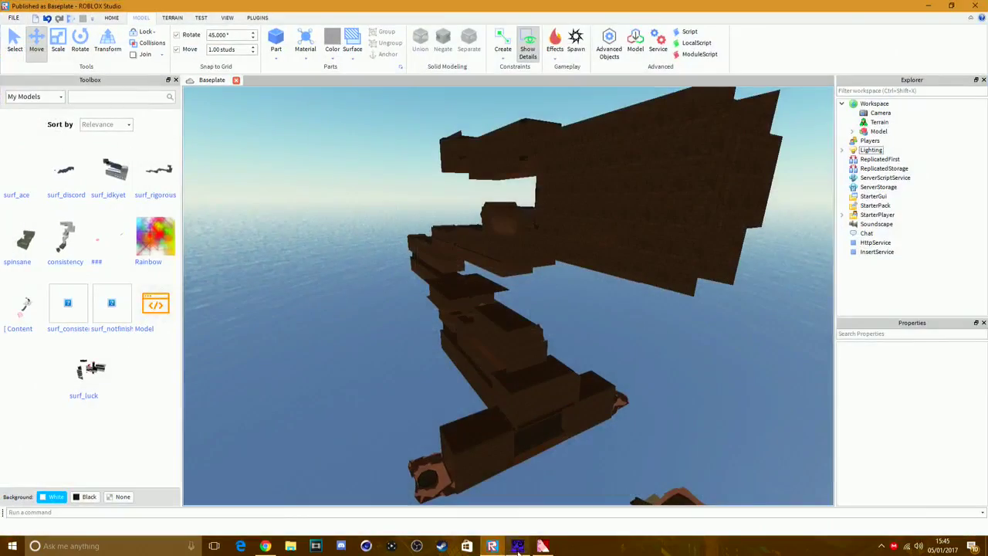
pyautogui.click(920, 6)
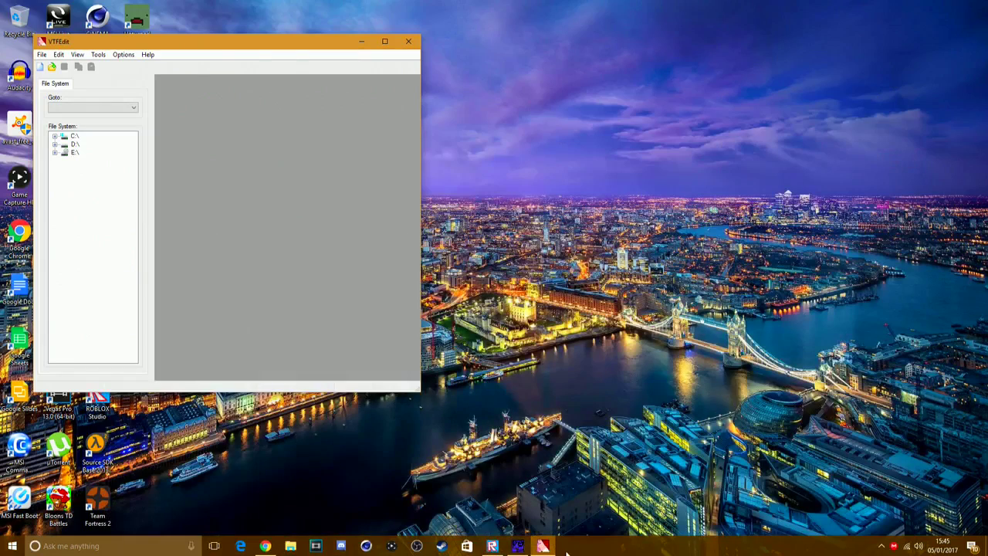
pyautogui.click(542, 546)
pyautogui.click(517, 546)
pyautogui.moveTo(254, 131); pyautogui.dragTo(657, 139)
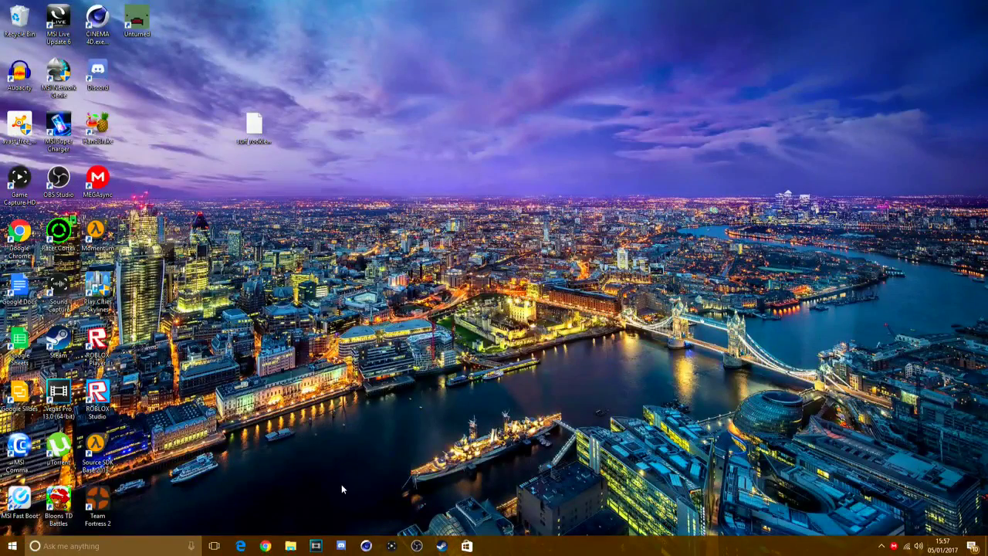
# - Launch GCFScape again and try to load surf_rookie.bsp into it directly from the desktop
pyautogui.press('super')
pyautogui.press('super')
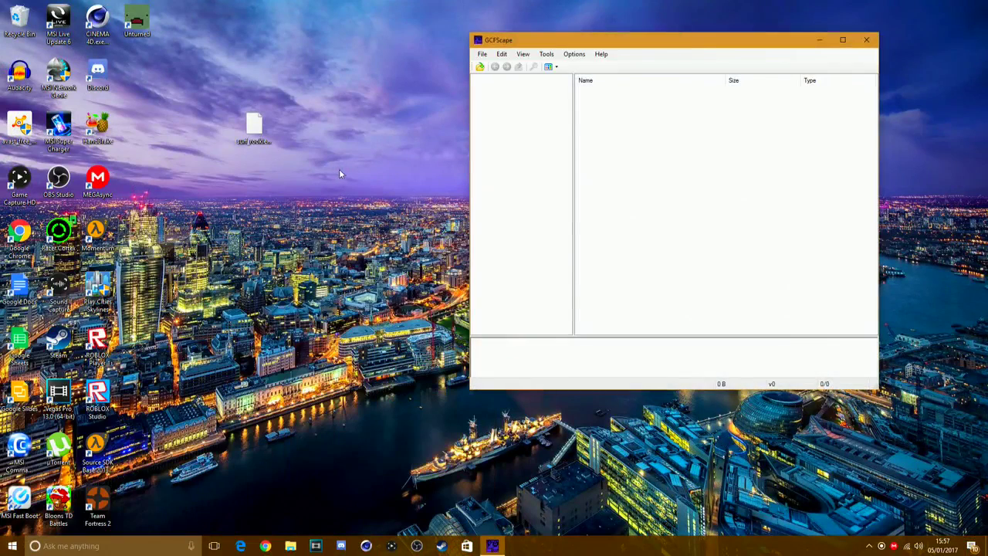
pyautogui.click(267, 130)
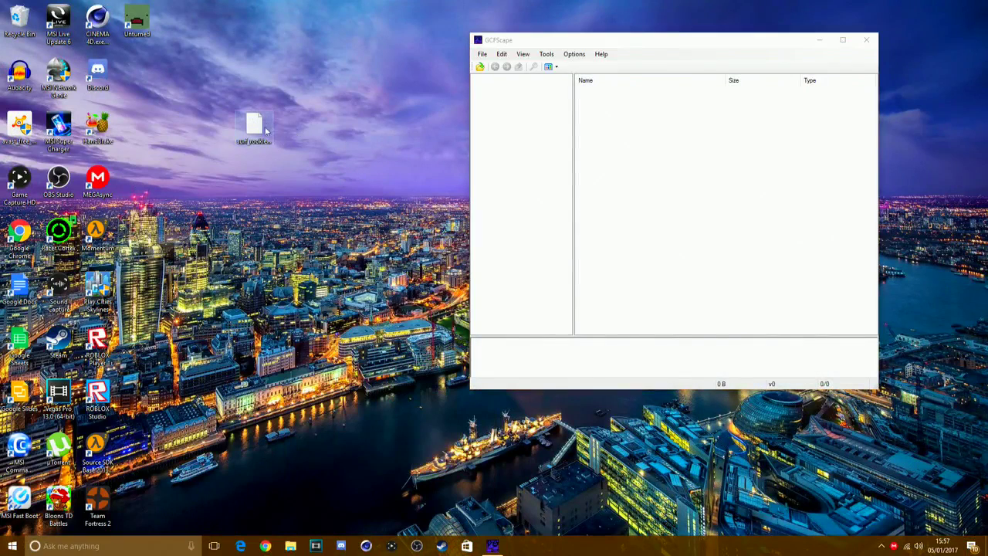
pyautogui.moveTo(552, 152)
pyautogui.mouseDown()
pyautogui.moveTo(592, 152)
pyautogui.moveTo(449, 114)
pyautogui.moveTo(267, 104)
pyautogui.moveTo(542, 160)
pyautogui.mouseUp()
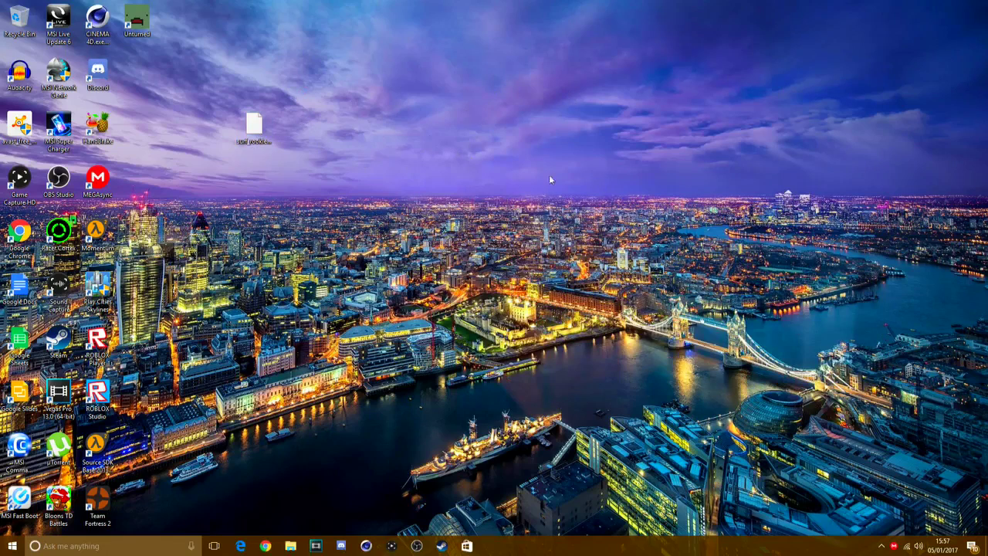
# - Open surf_rookie.bsp from the Desktop folder with GCFScape's Open Package dialog and close GCFScape
pyautogui.click(482, 54)
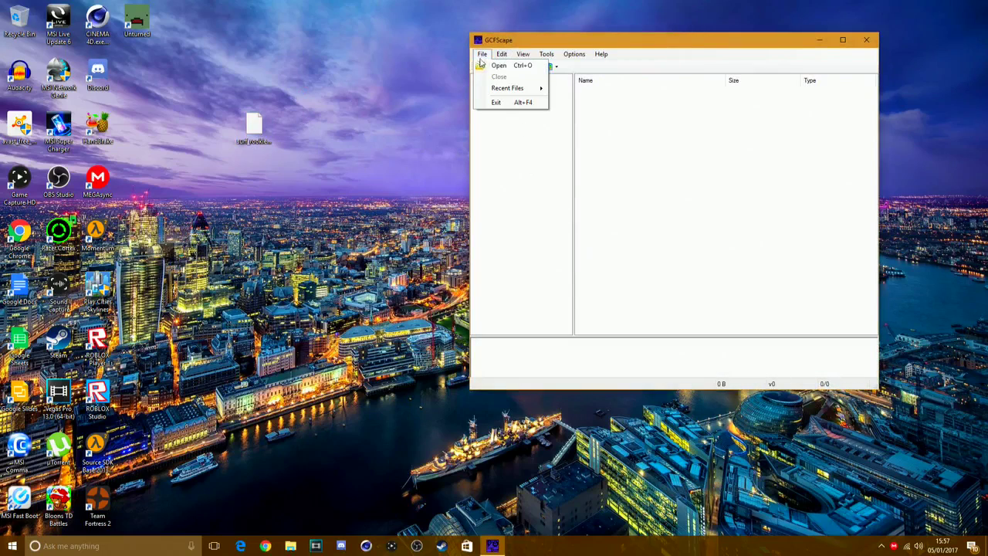
pyautogui.click(489, 64)
pyautogui.click(512, 158)
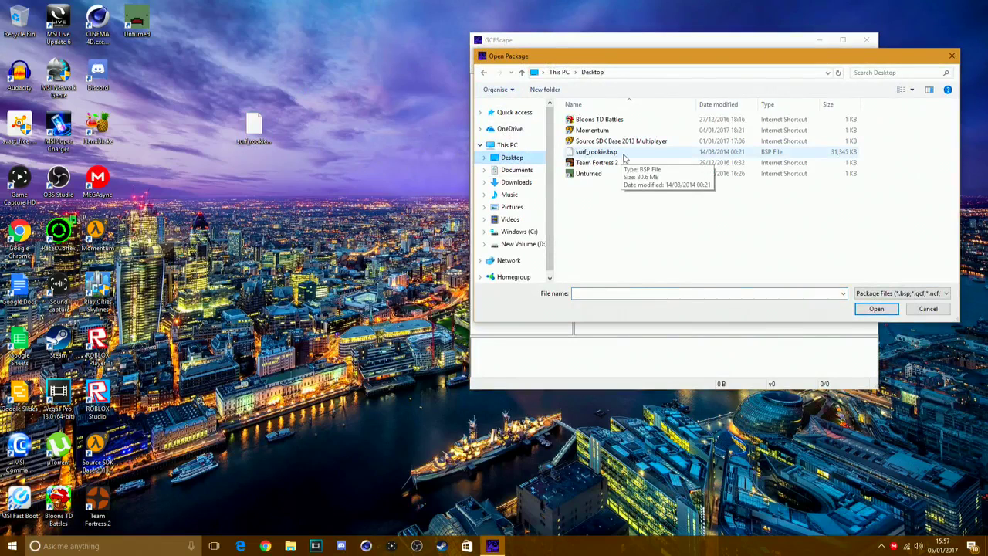
pyautogui.doubleClick(633, 154)
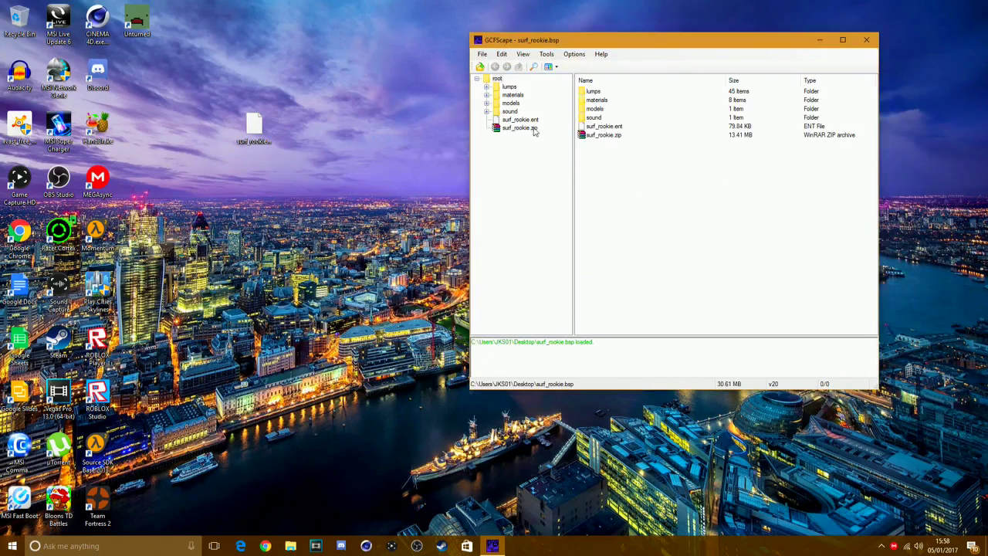
pyautogui.click(866, 40)
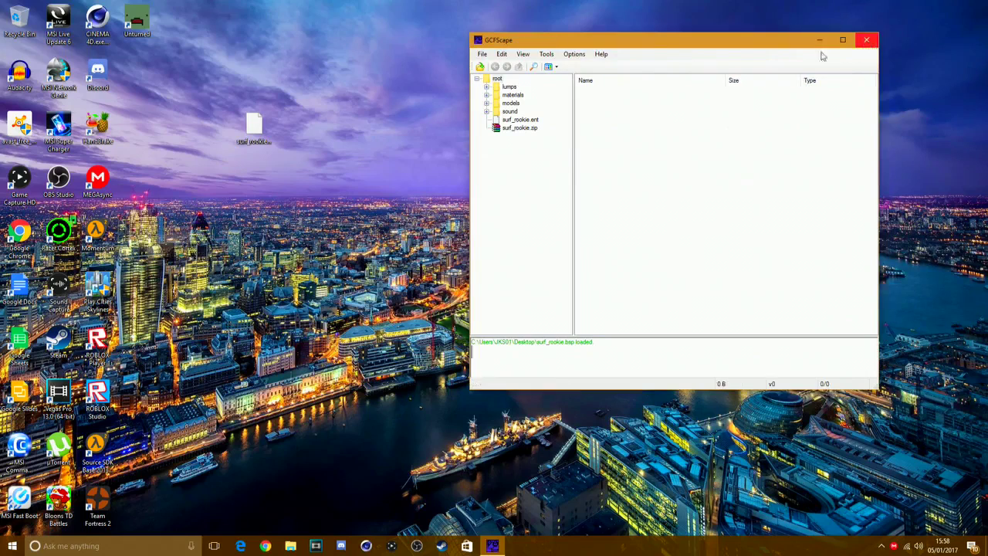
pyautogui.press('Delete')
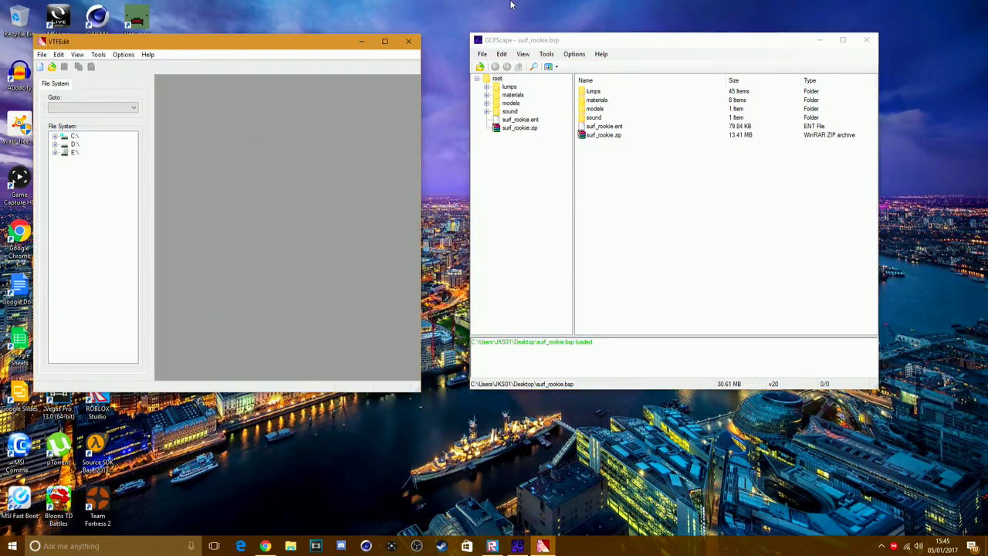
# - In the package's materials folder, open METAL2.vmt and metal2.vtf from the KOMAOKC folder in VTFEdit
pyautogui.click(487, 95)
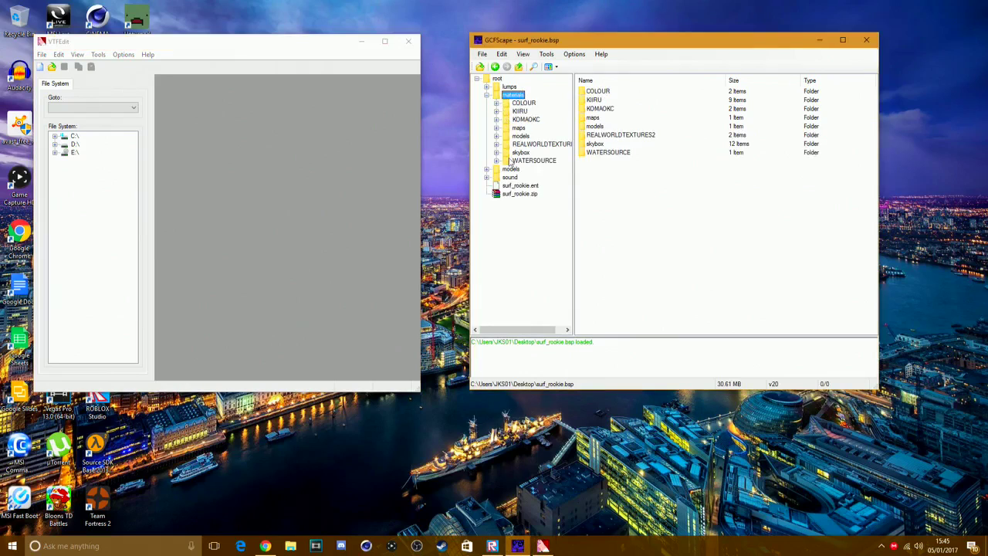
pyautogui.click(496, 120)
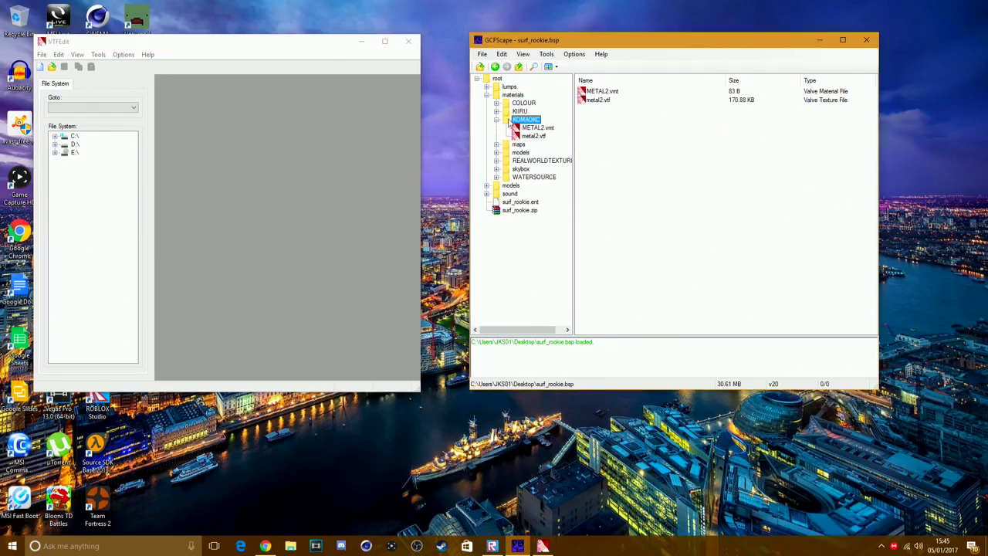
pyautogui.click(497, 121)
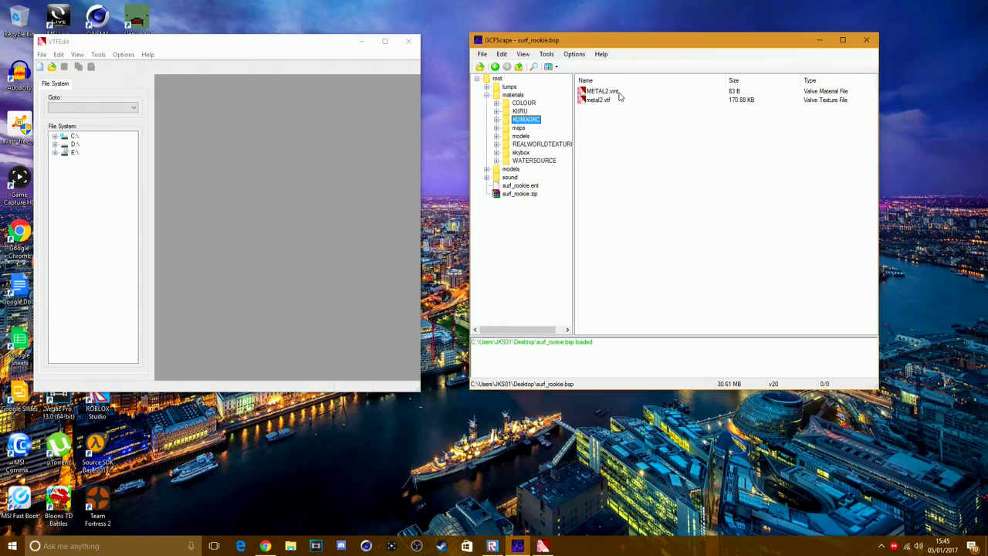
pyautogui.moveTo(615, 94); pyautogui.dragTo(247, 163)
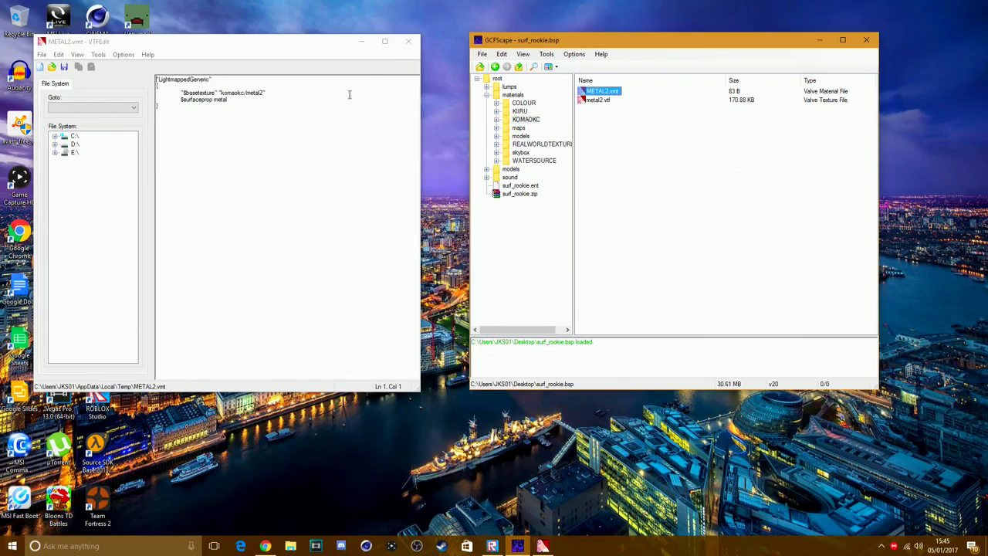
pyautogui.moveTo(609, 101); pyautogui.dragTo(299, 166)
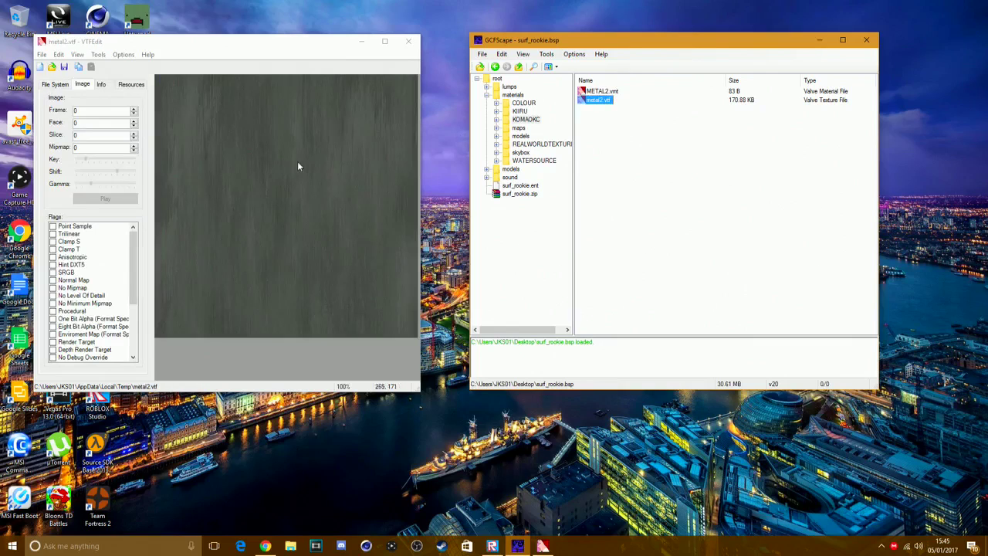
# - View cake.vtf from the materials/models/props/cake folder in VTFEdit, and collapse the models folder
pyautogui.click(496, 137)
pyautogui.click(506, 146)
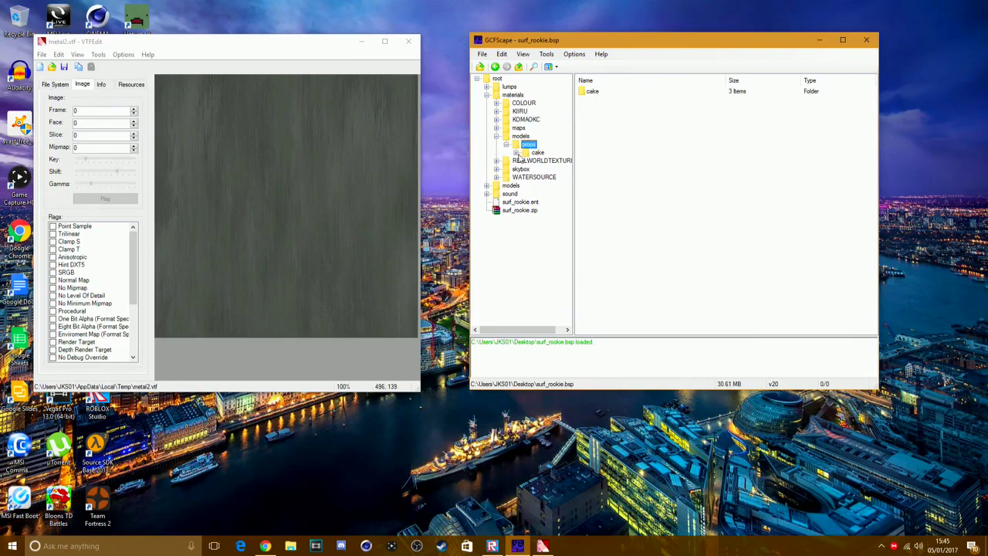
pyautogui.click(516, 154)
pyautogui.doubleClick(552, 170)
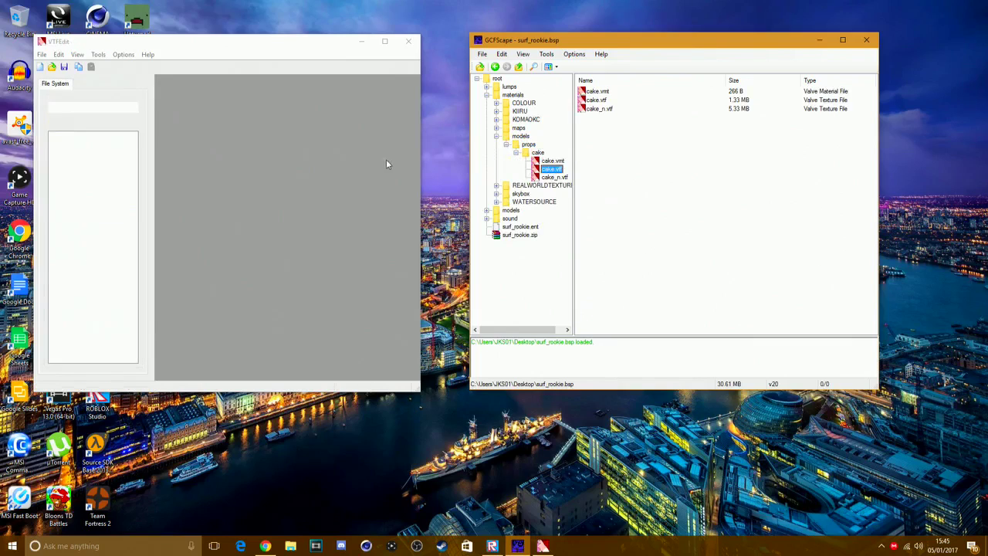
pyautogui.click(516, 153)
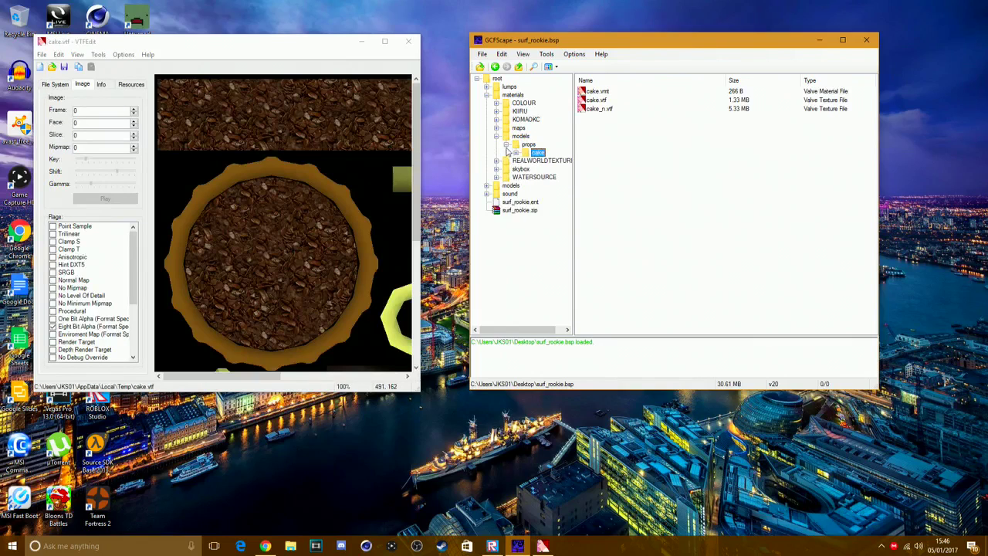
pyautogui.click(505, 145)
pyautogui.click(497, 136)
# - View dt_wood1.vtf from the detail folder of REALWORLDTEXTURES2 in VTFEdit
pyautogui.click(496, 144)
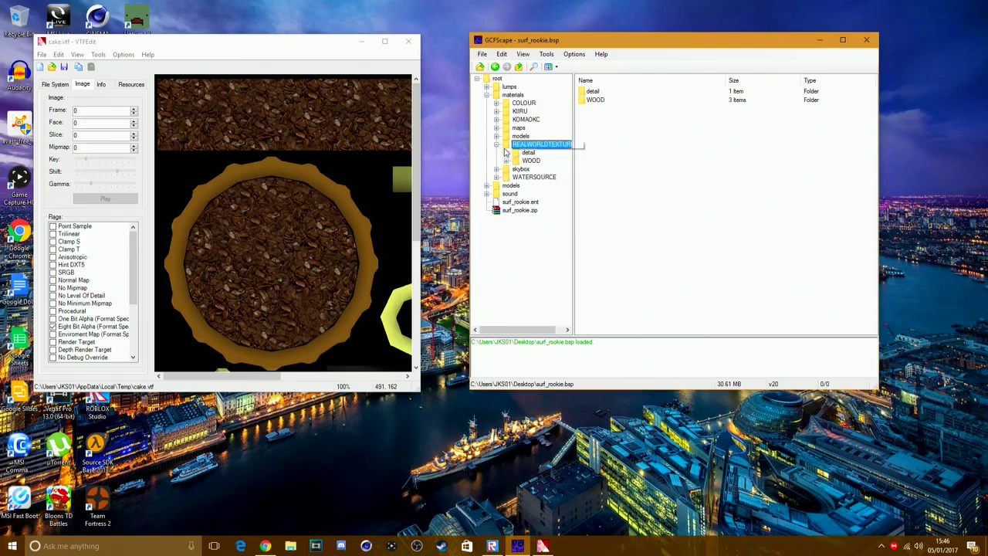
pyautogui.click(505, 153)
pyautogui.doubleClick(545, 162)
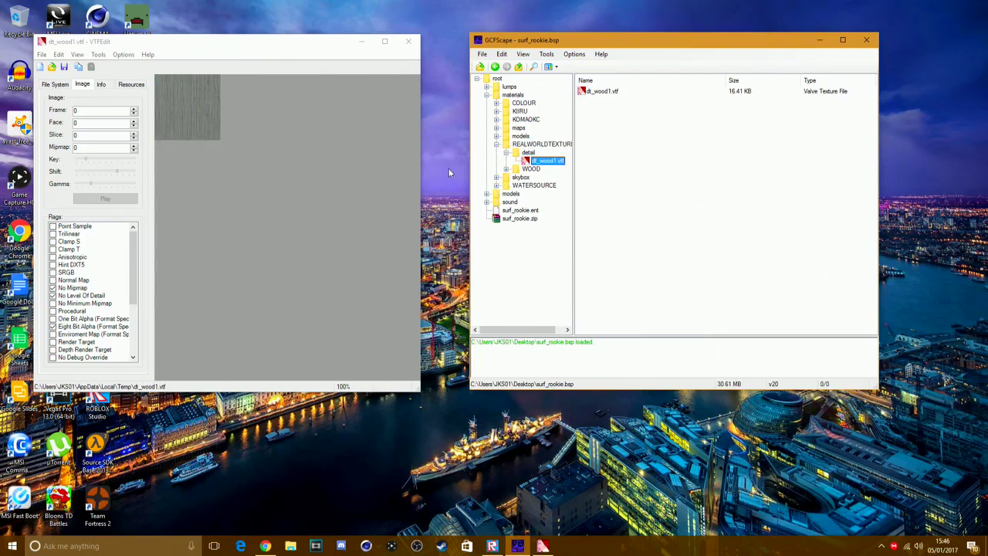
pyautogui.click(505, 152)
# - Compare wood_68.vtf and its normal map wood_68_nrm.vtf from the WOOD folder in VTFEdit, and collapse REALWORLDTEXTURES2
pyautogui.click(507, 161)
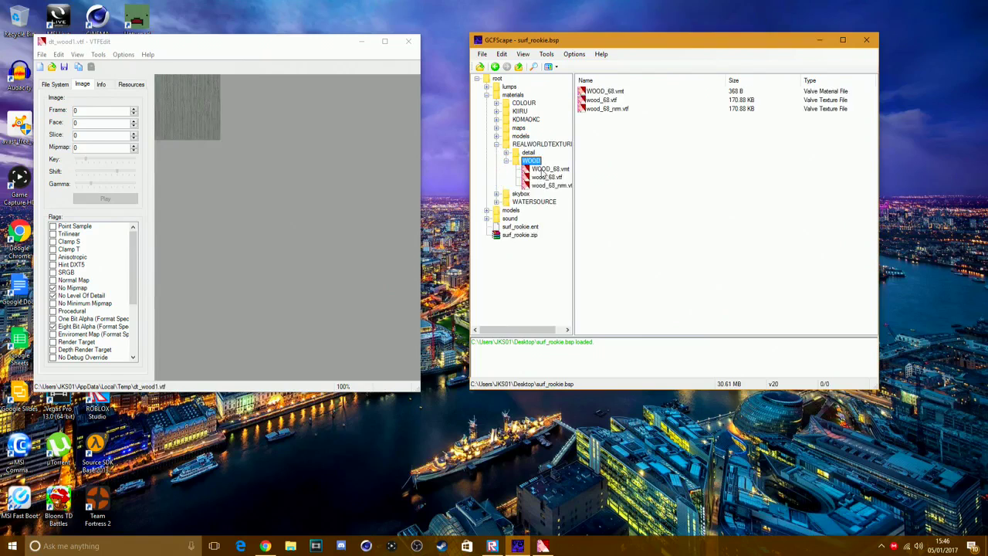
pyautogui.click(540, 176)
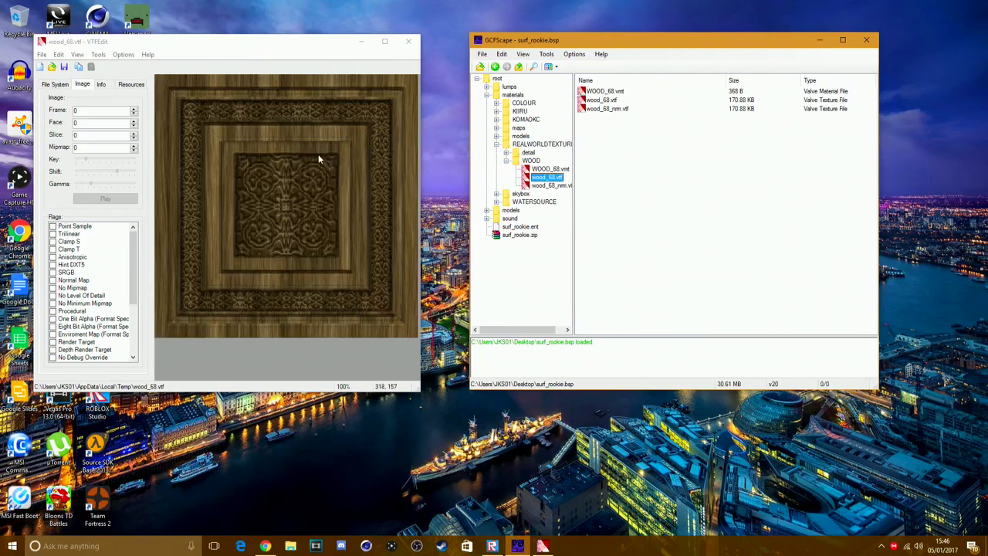
pyautogui.moveTo(531, 186); pyautogui.dragTo(360, 174)
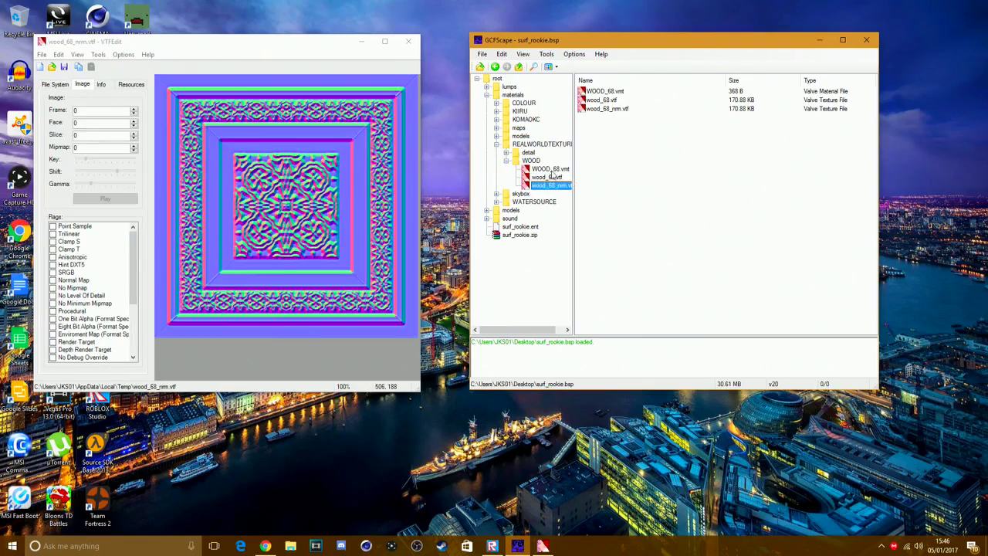
pyautogui.moveTo(547, 178); pyautogui.dragTo(334, 180)
pyautogui.click(497, 145)
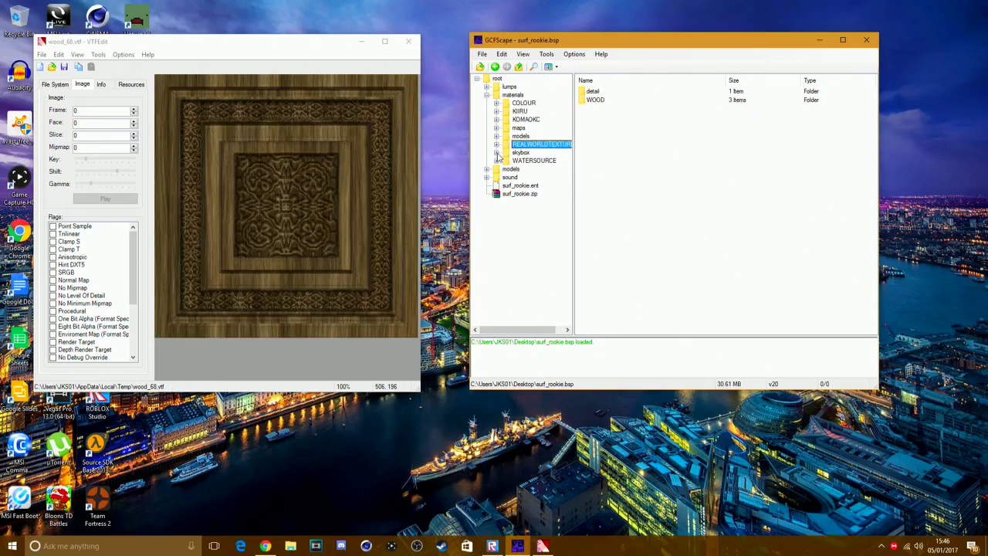
# - View the skybox textures sky38bk, sky38dn, sky38ft, sky38lf and sky38rt (.vtf) in VTFEdit, and collapse the skybox folder
pyautogui.click(496, 153)
pyautogui.doubleClick(535, 169)
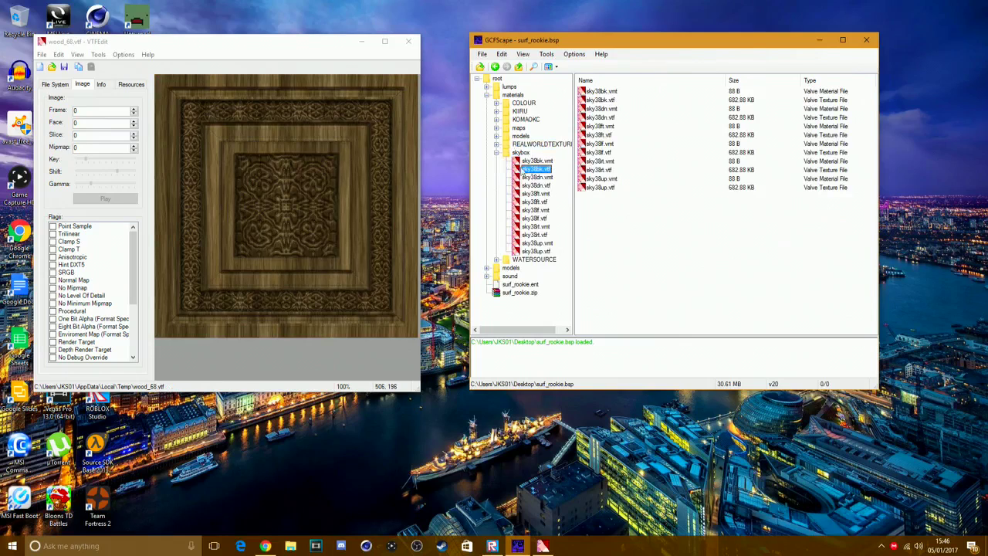
pyautogui.doubleClick(537, 186)
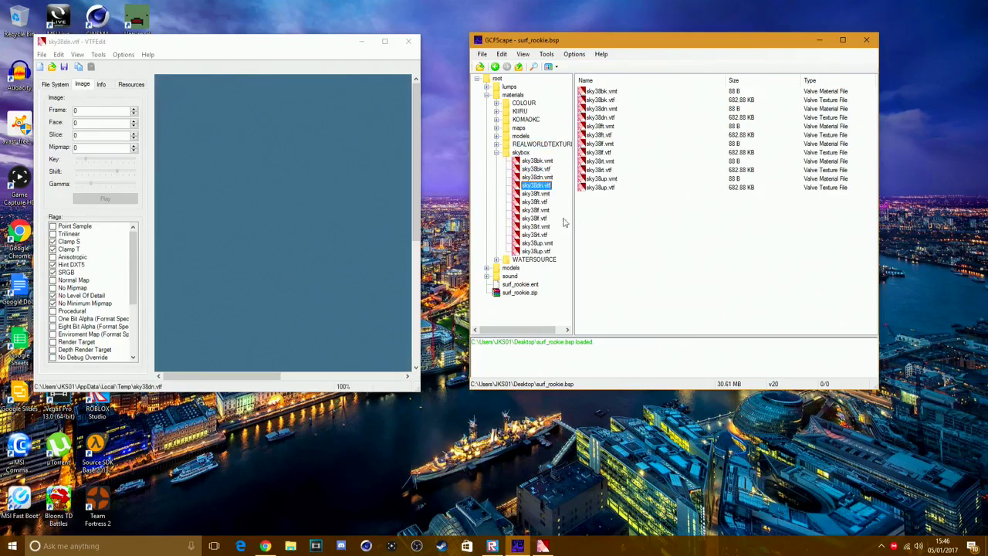
pyautogui.doubleClick(535, 201)
pyautogui.doubleClick(535, 219)
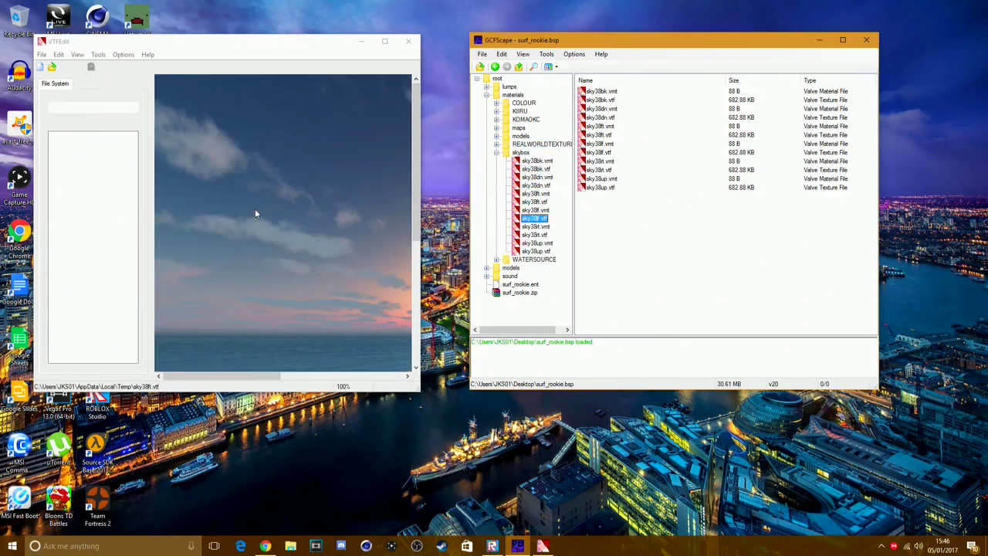
pyautogui.doubleClick(536, 235)
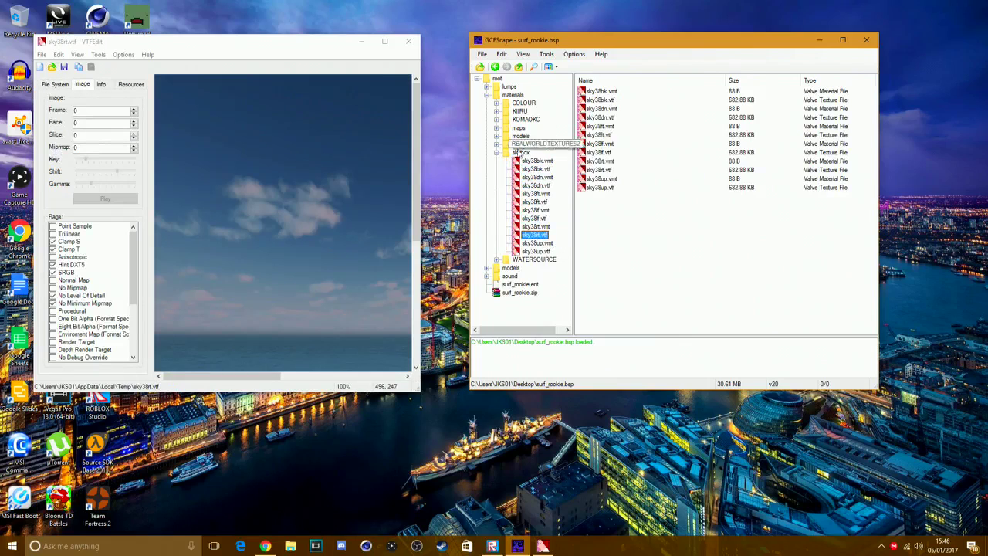
pyautogui.click(496, 152)
# - View WaterfallFULL_256_NRM_CLEAR.vtf from the WATERSOURCE/WATERFALL folder in VTFEdit, and collapse WATERSOURCE
pyautogui.click(496, 161)
pyautogui.click(506, 168)
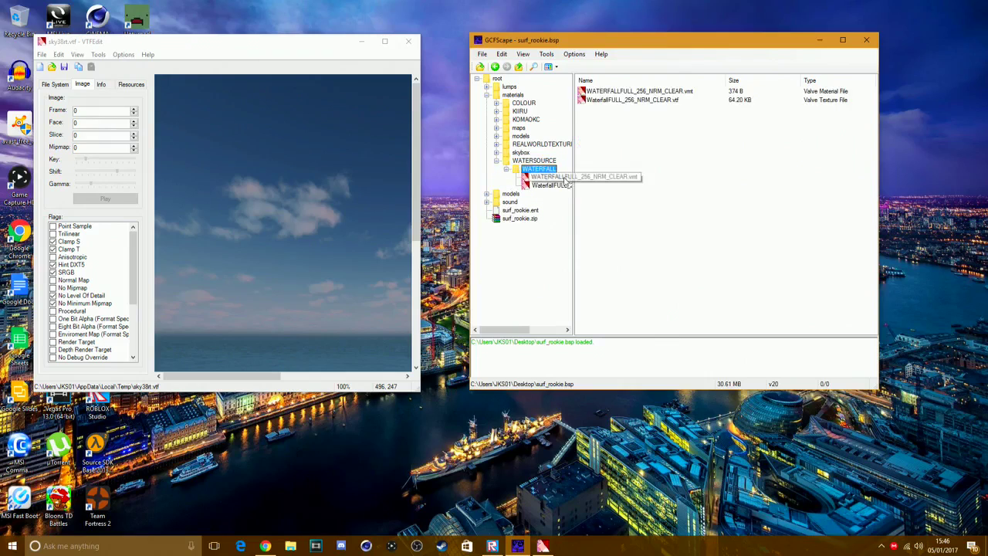
pyautogui.moveTo(554, 185); pyautogui.dragTo(355, 189)
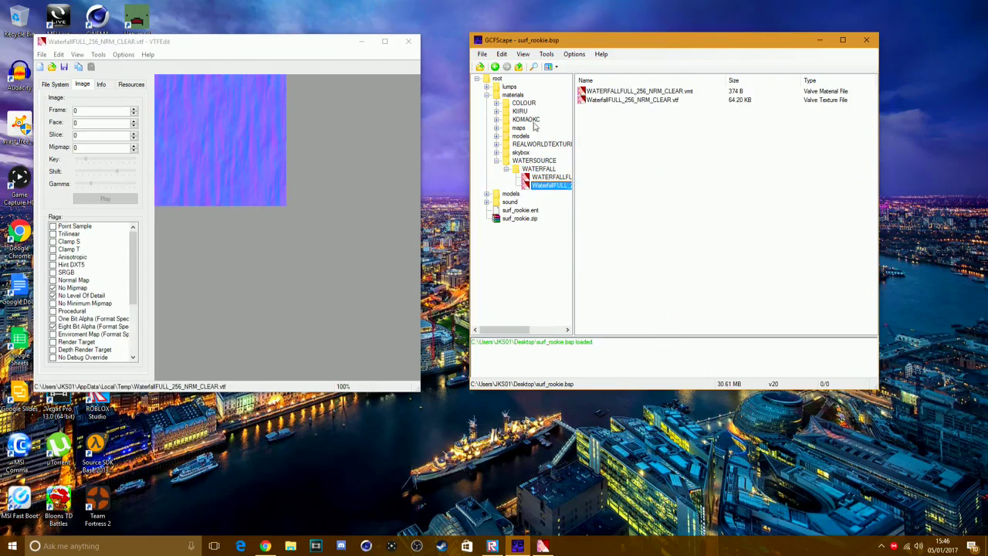
pyautogui.click(507, 169)
pyautogui.click(497, 161)
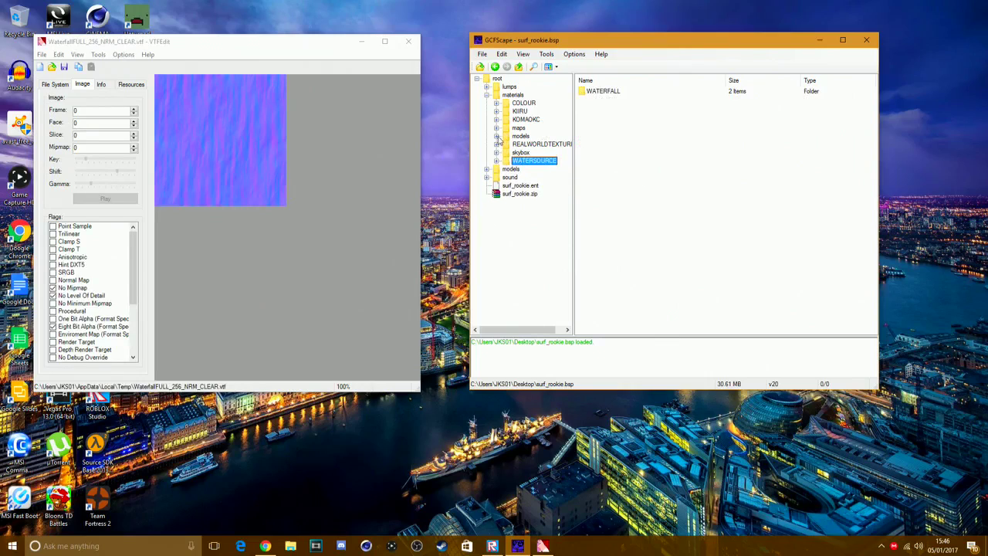
# - Inspect c0_0_0.hdr.vtf in maps/surf_outby_v2 and the nature folder's water_wasteland002c_depth_1680 and _512 material files
pyautogui.click(496, 127)
pyautogui.click(507, 137)
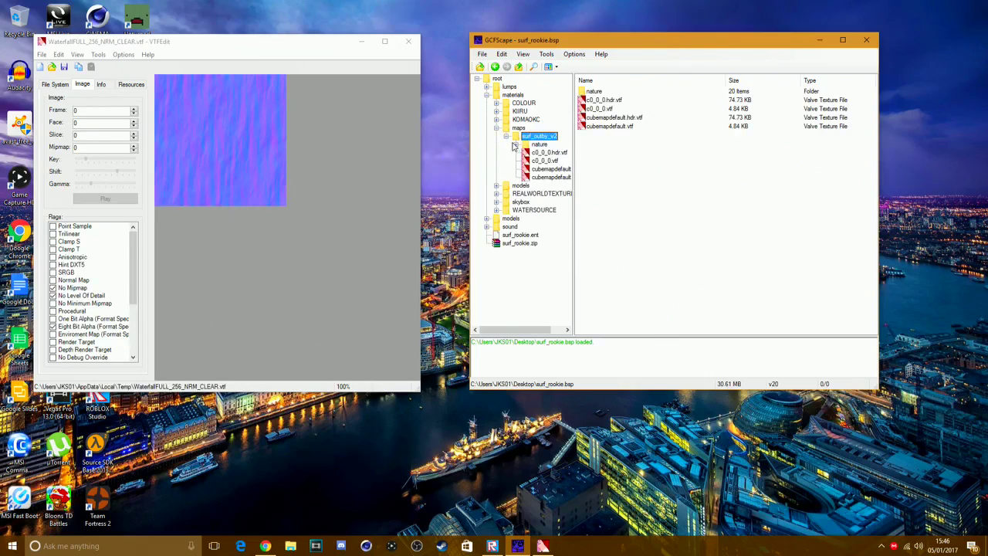
pyautogui.doubleClick(547, 153)
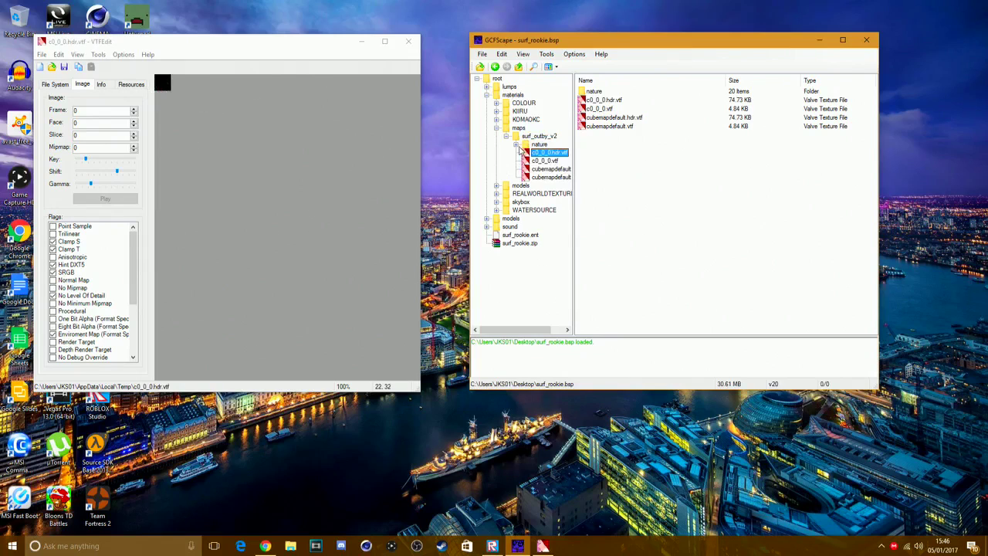
pyautogui.doubleClick(520, 145)
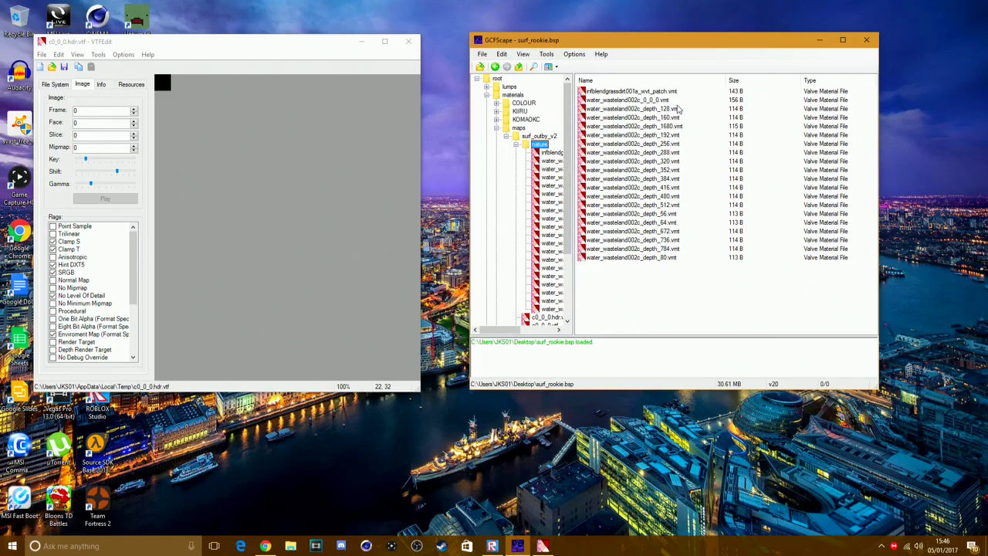
pyautogui.doubleClick(633, 205)
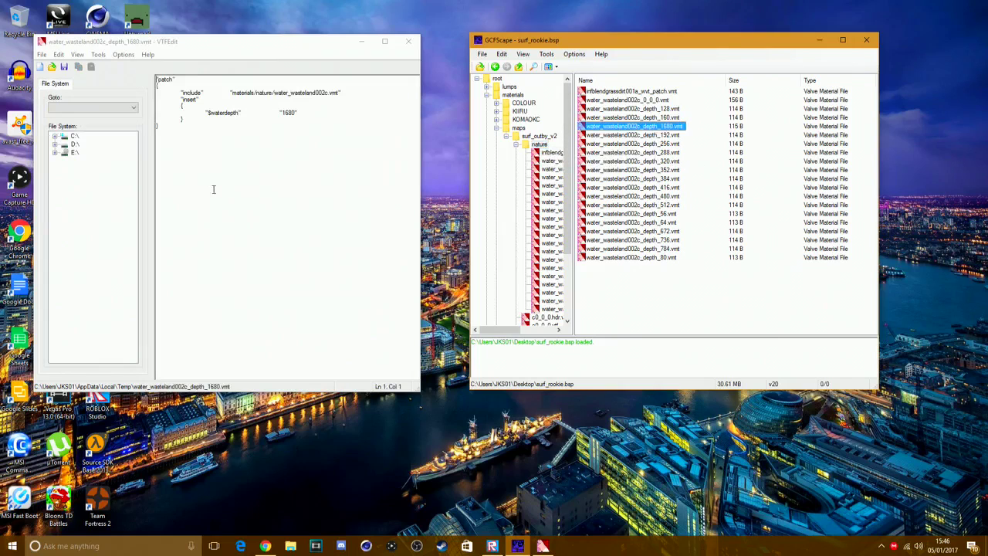
pyautogui.click(515, 145)
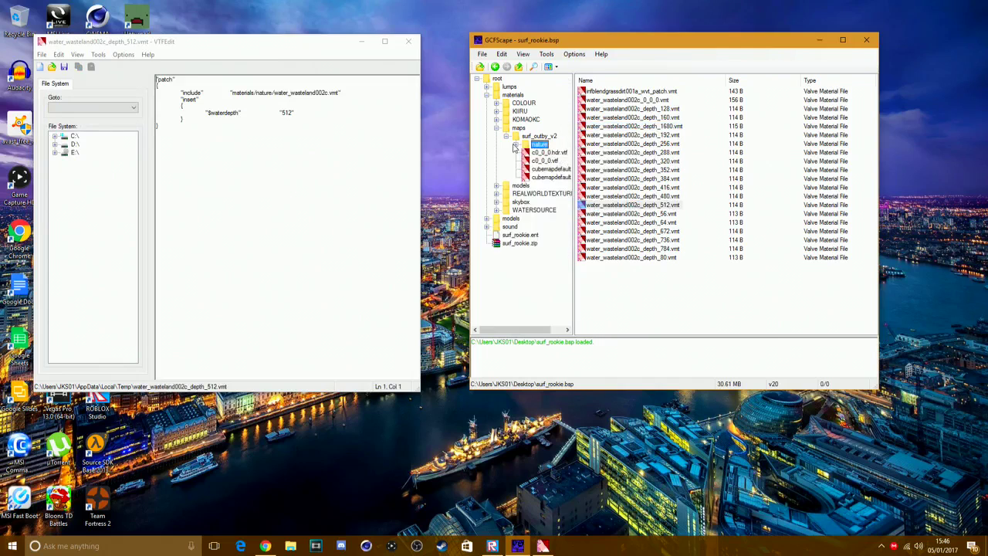
pyautogui.click(507, 137)
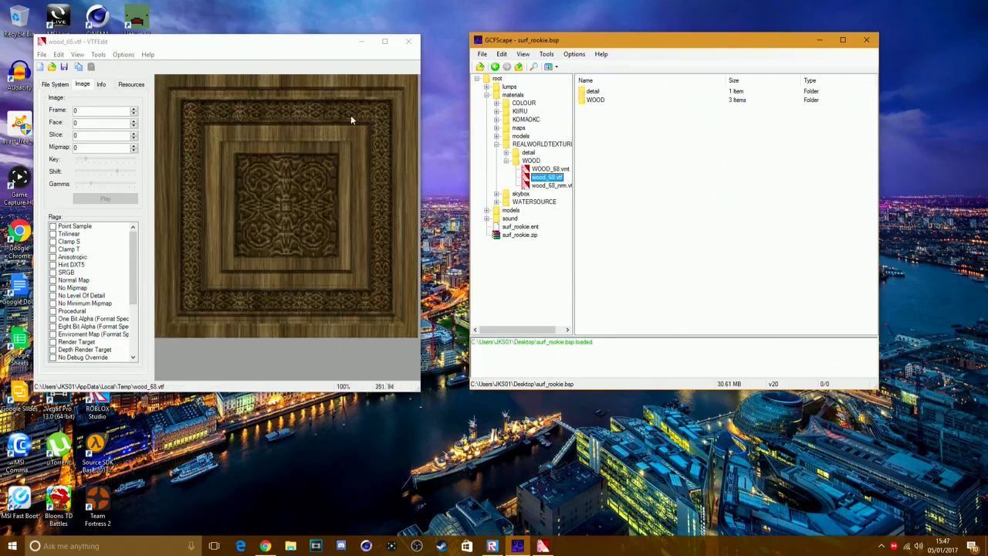
# - Minimize GCFScape, maximize VTFEdit and export the wood_68.vtf texture to Documents as a PNG file named wood
pyautogui.click(819, 40)
pyautogui.click(384, 41)
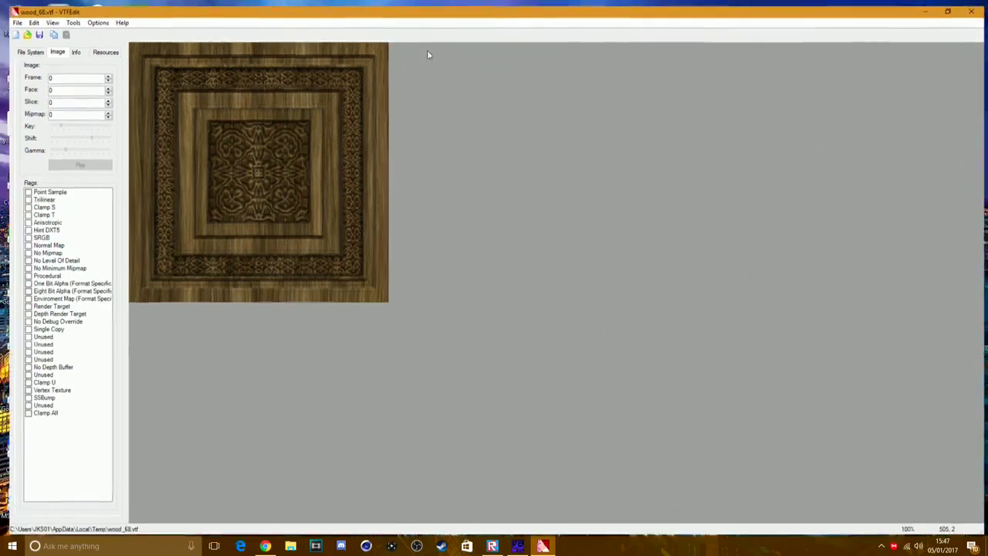
pyautogui.click(7, 19)
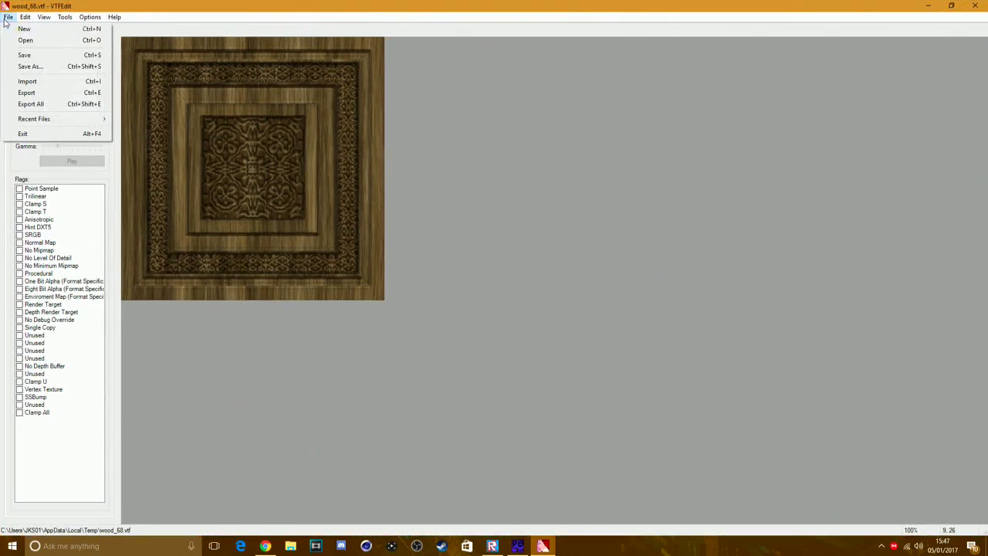
pyautogui.click(48, 94)
pyautogui.click(185, 260)
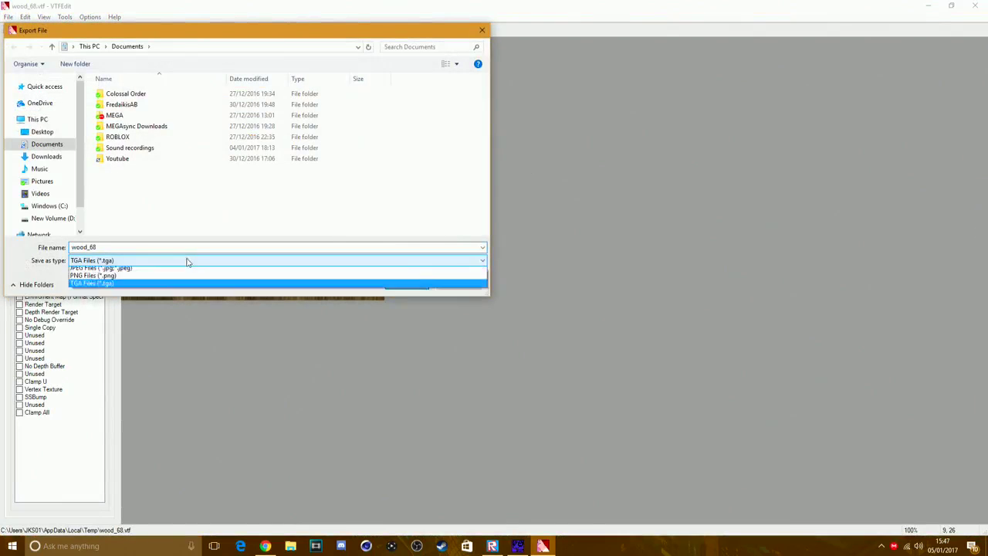
pyautogui.click(173, 286)
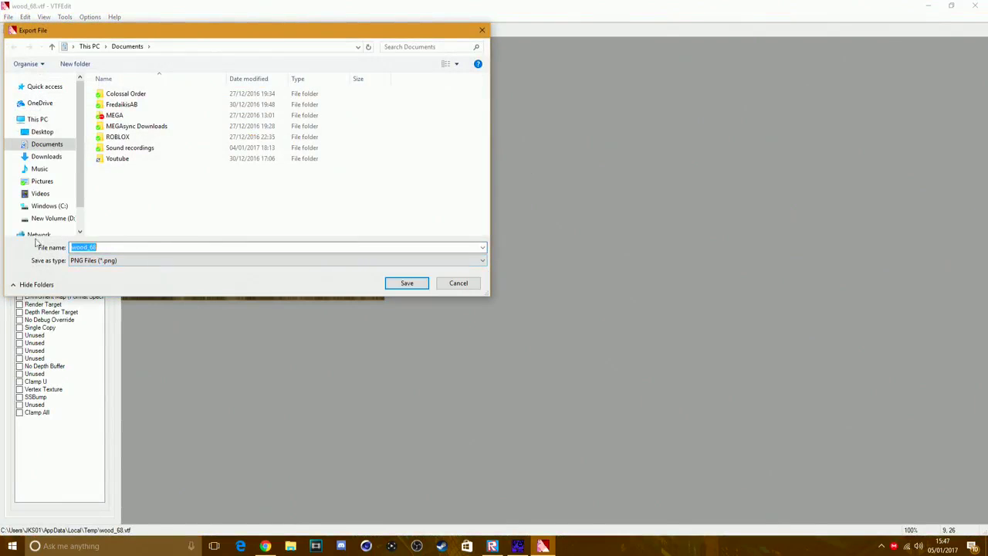
pyautogui.click(43, 132)
pyautogui.click(47, 144)
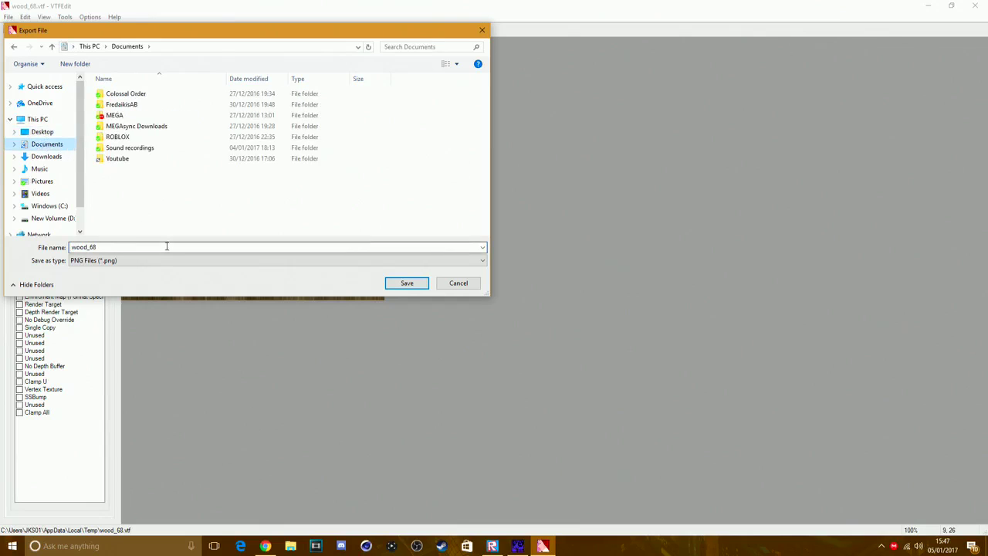
pyautogui.write('wood')
pyautogui.press('Return')
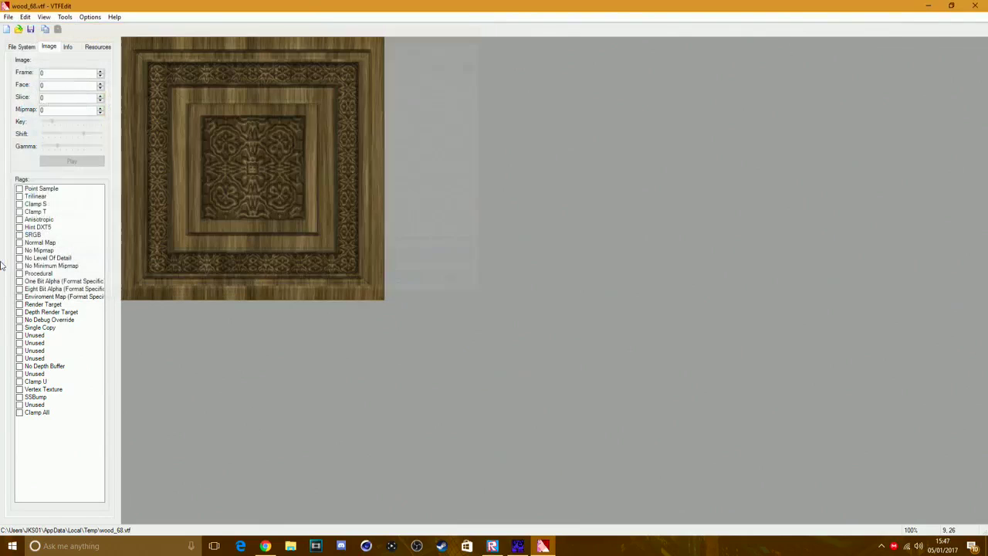
# - Minimize VTFEdit, bring up the Roblox page in Chrome, and check the exported wood image in the Documents folder
pyautogui.click(953, 6)
pyautogui.click(362, 41)
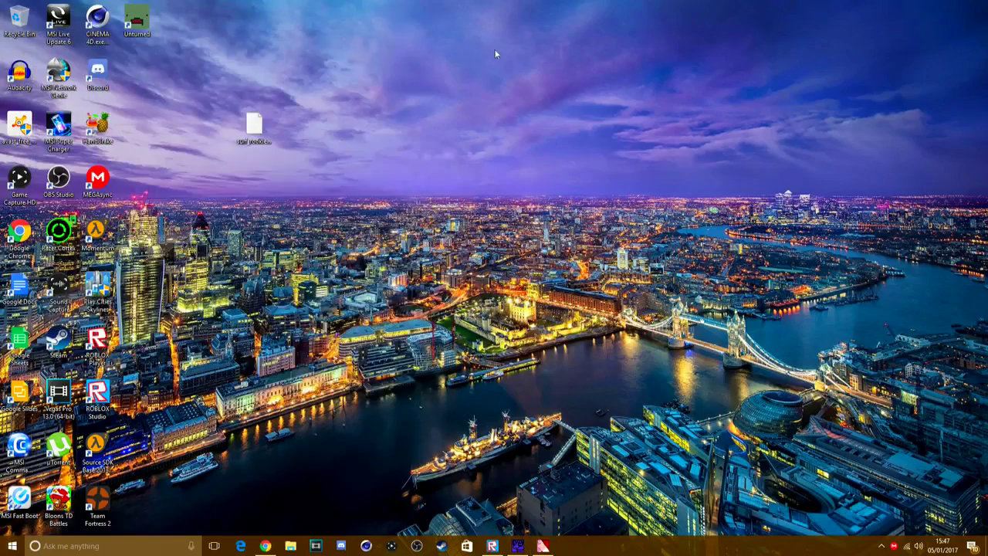
pyautogui.click(265, 546)
pyautogui.click(290, 545)
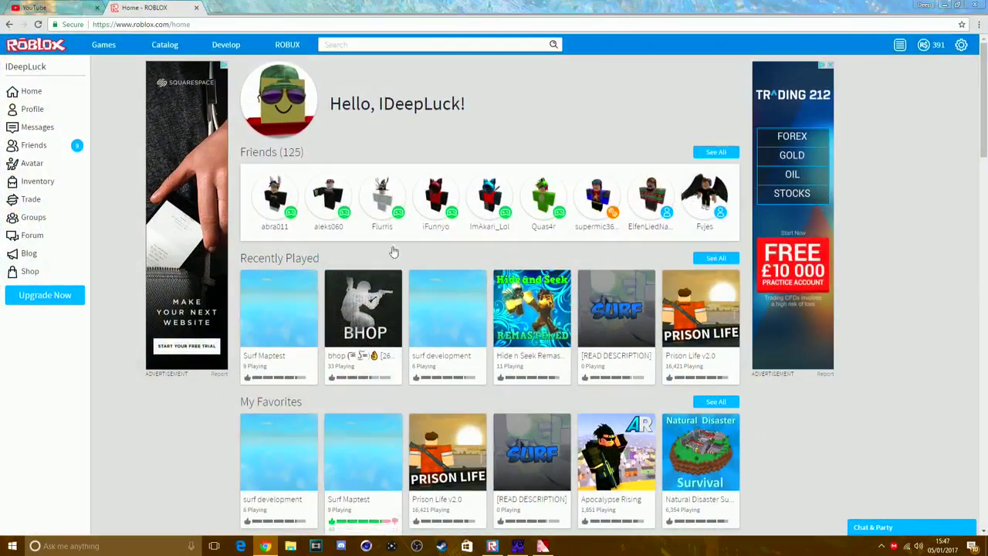
pyautogui.click(319, 146)
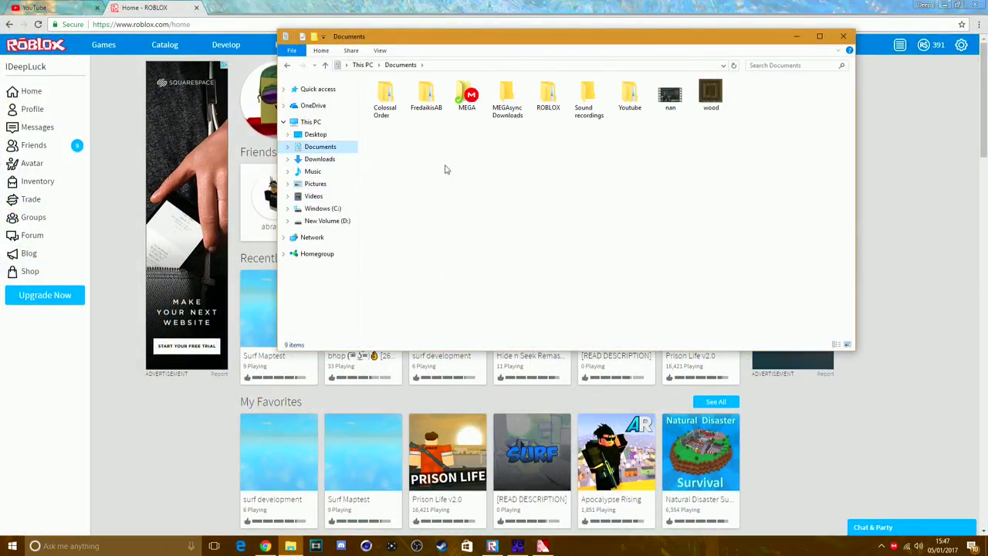
pyautogui.doubleClick(710, 94)
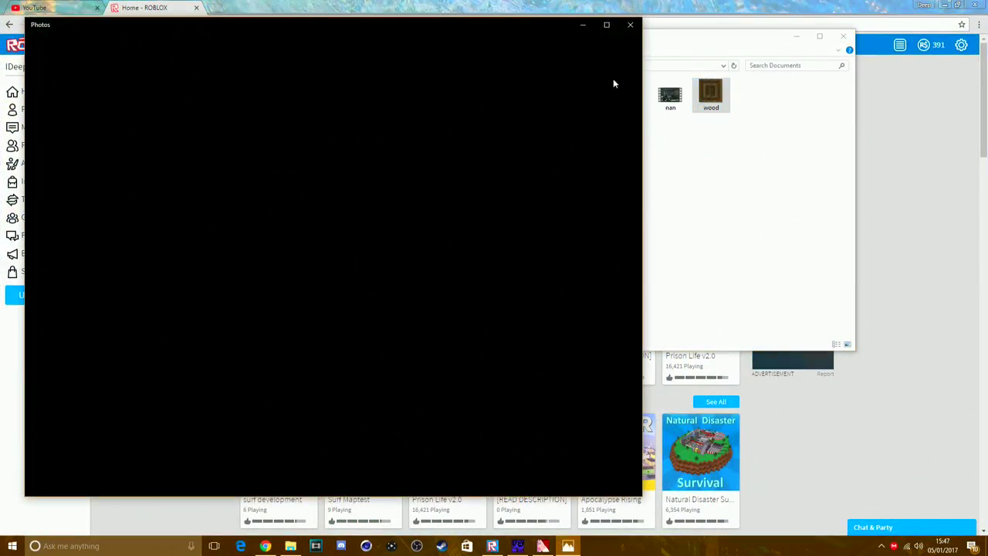
pyautogui.click(629, 27)
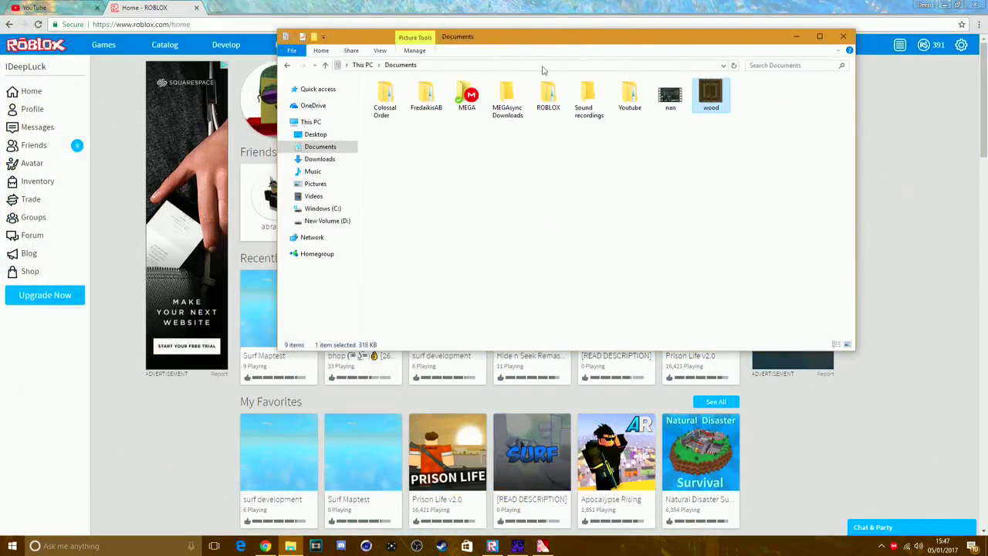
# - Minimize the Documents window and open the Decals section of My Creations on the Roblox Develop page
pyautogui.click(797, 36)
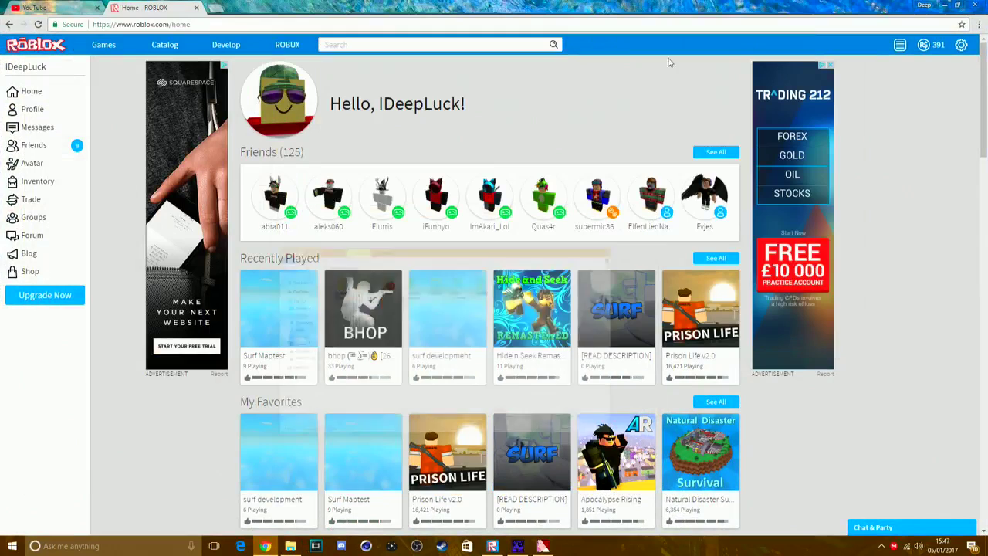
pyautogui.click(228, 51)
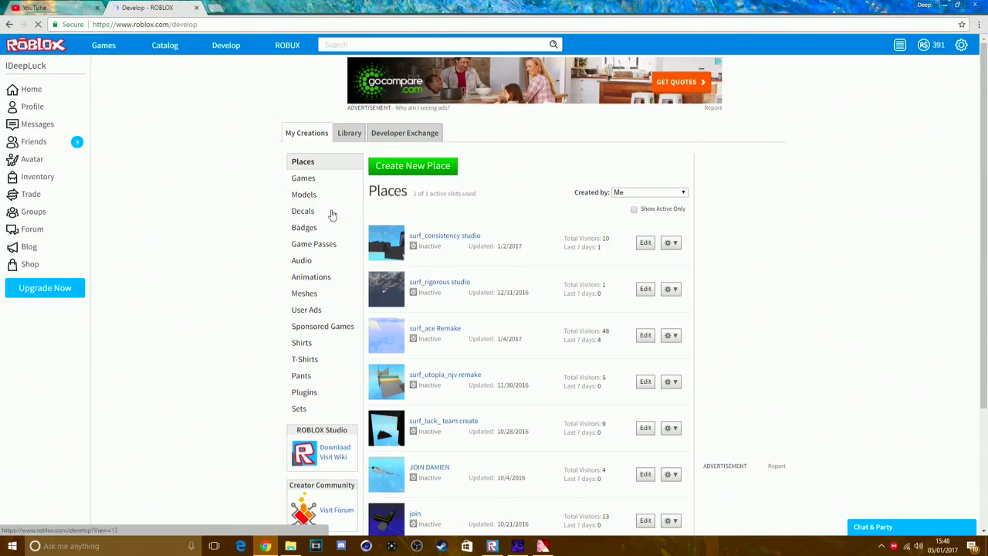
pyautogui.click(357, 135)
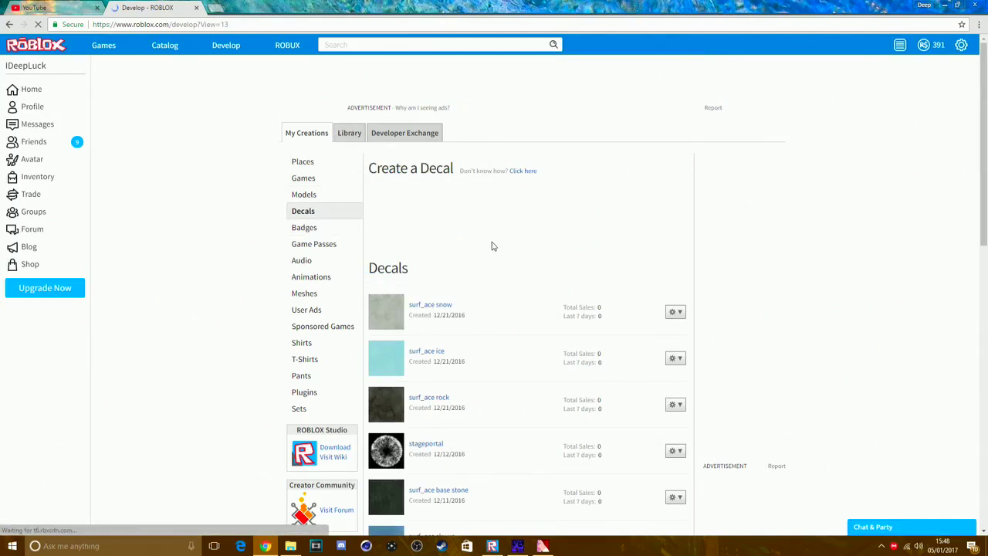
pyautogui.scroll(-1, 491, 246)
pyautogui.scroll(-6, 489, 246)
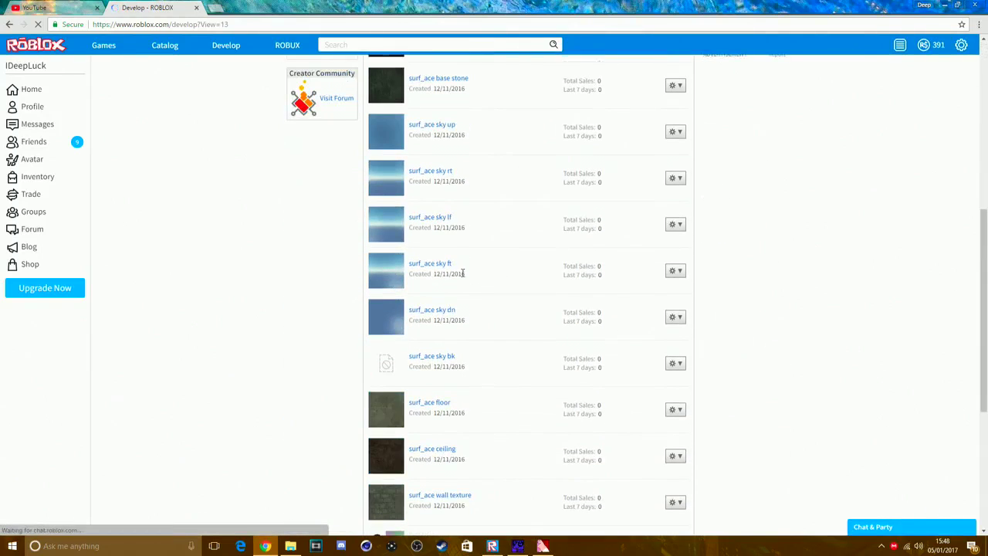
pyautogui.scroll(-2, 457, 275)
pyautogui.scroll(12, 459, 273)
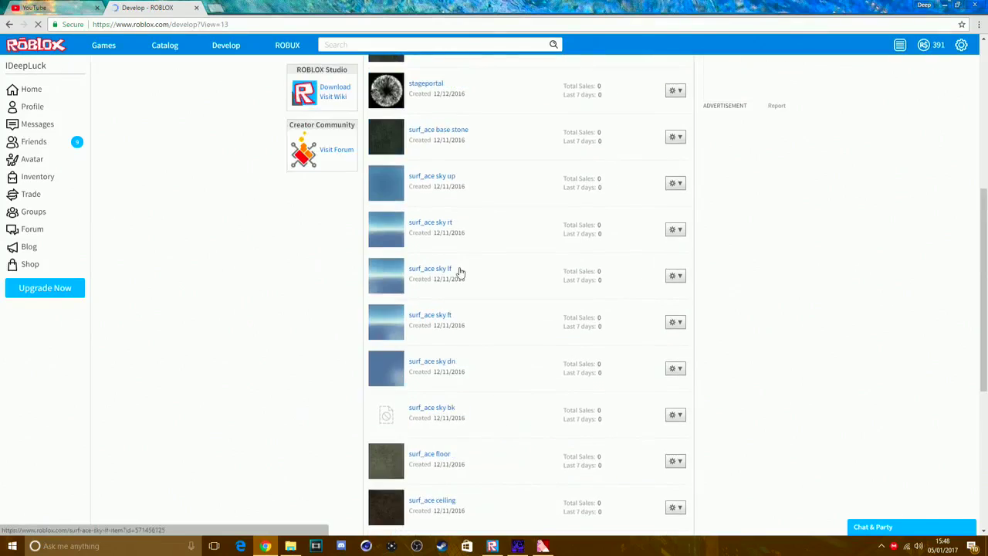
pyautogui.scroll(2, 455, 266)
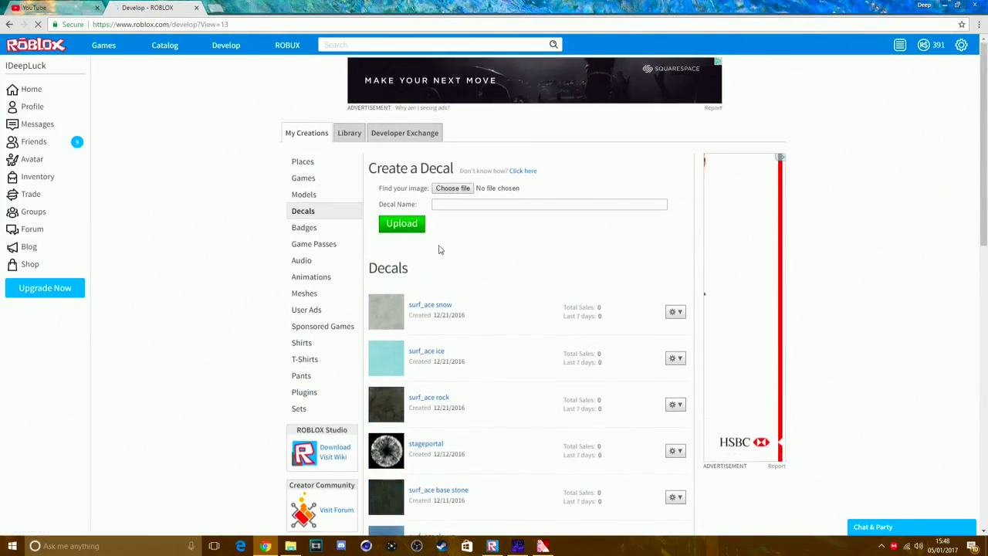
# - Choose the wood PNG from Documents and upload it to Roblox as a decal named wood
pyautogui.click(457, 190)
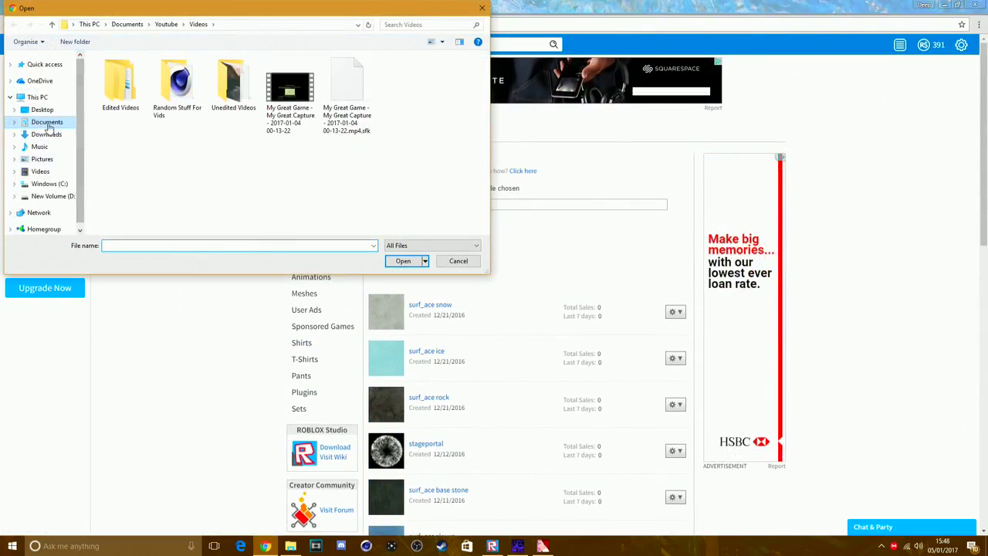
pyautogui.click(43, 122)
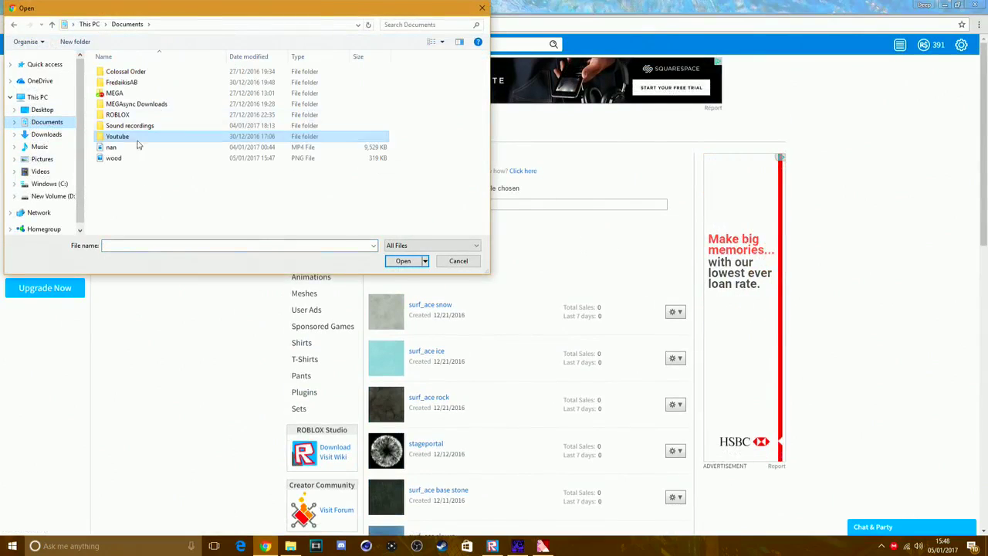
pyautogui.doubleClick(123, 159)
pyautogui.click(402, 222)
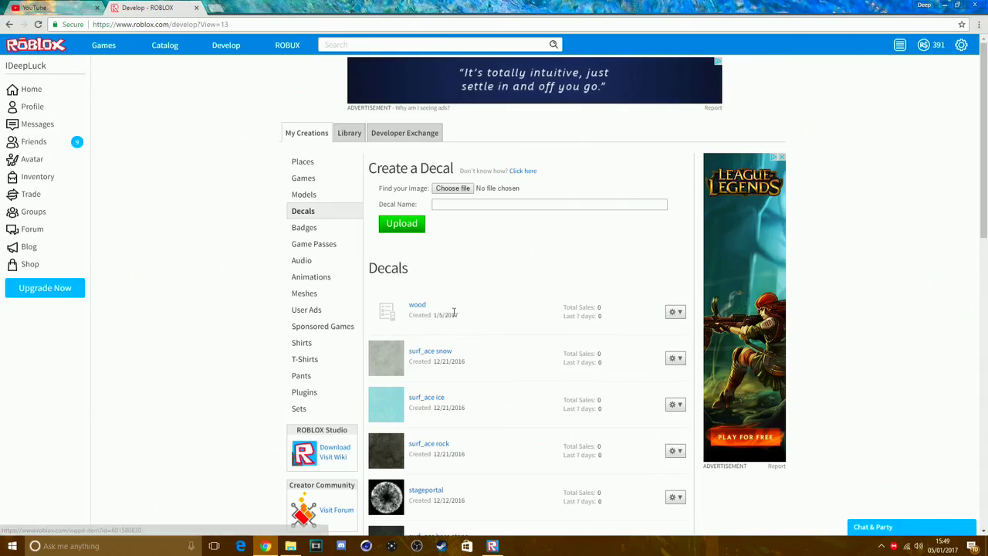
# - Switch to ROBLOX Studio and set the Toolbox category to My Decals
pyautogui.click(494, 546)
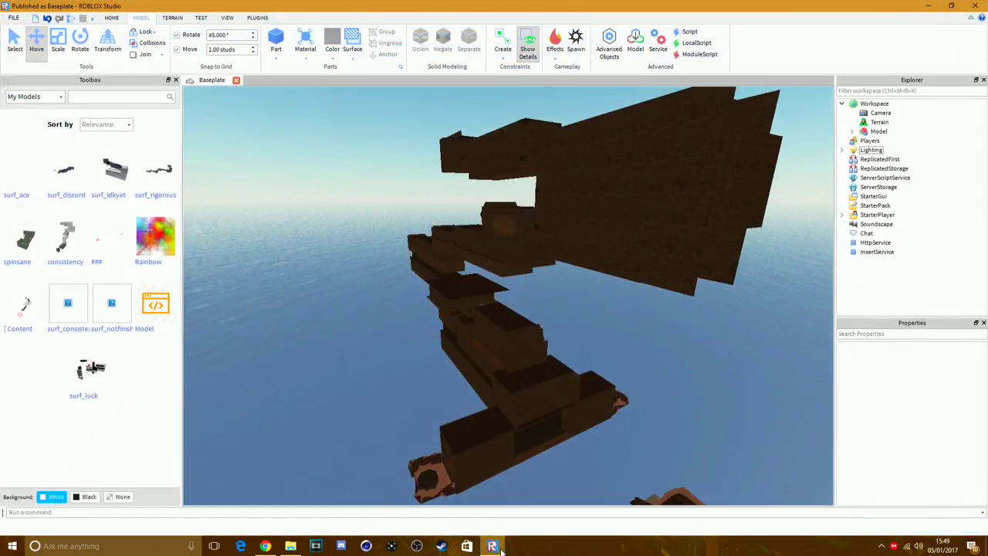
pyautogui.moveTo(480, 495)
pyautogui.mouseDown(button='right')
pyautogui.moveTo(486, 476)
pyautogui.moveTo(489, 484)
pyautogui.mouseUp(button='right')
pyautogui.press('d')
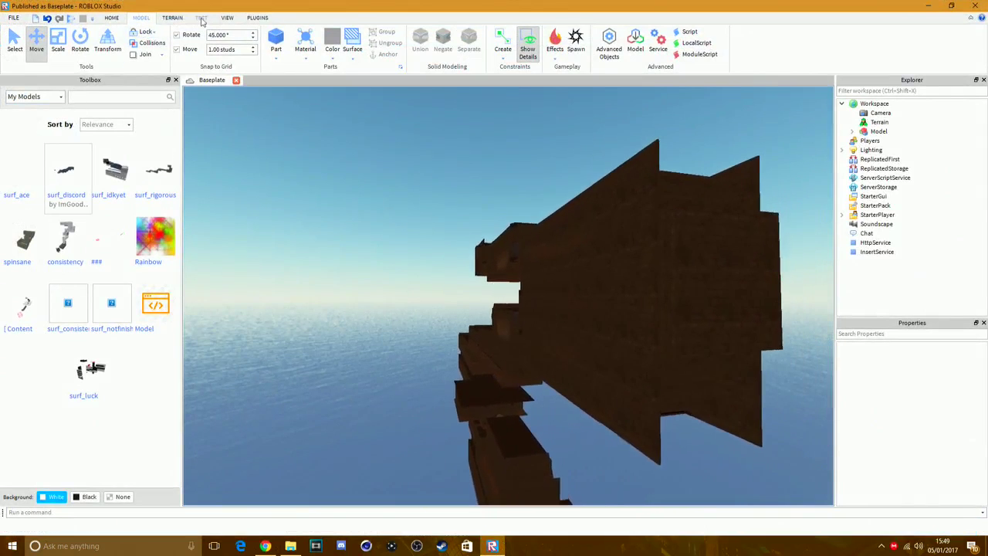
pyautogui.click(227, 17)
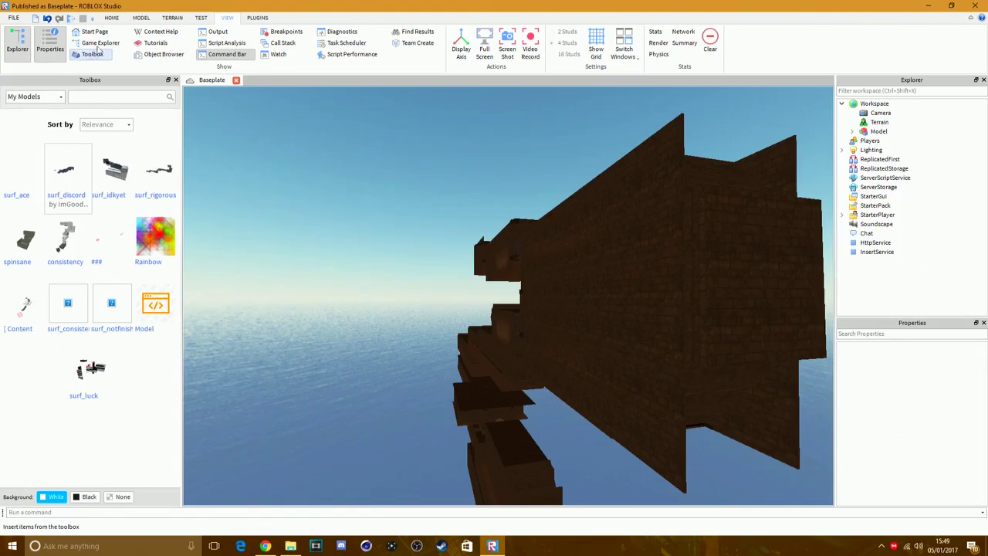
pyautogui.click(111, 17)
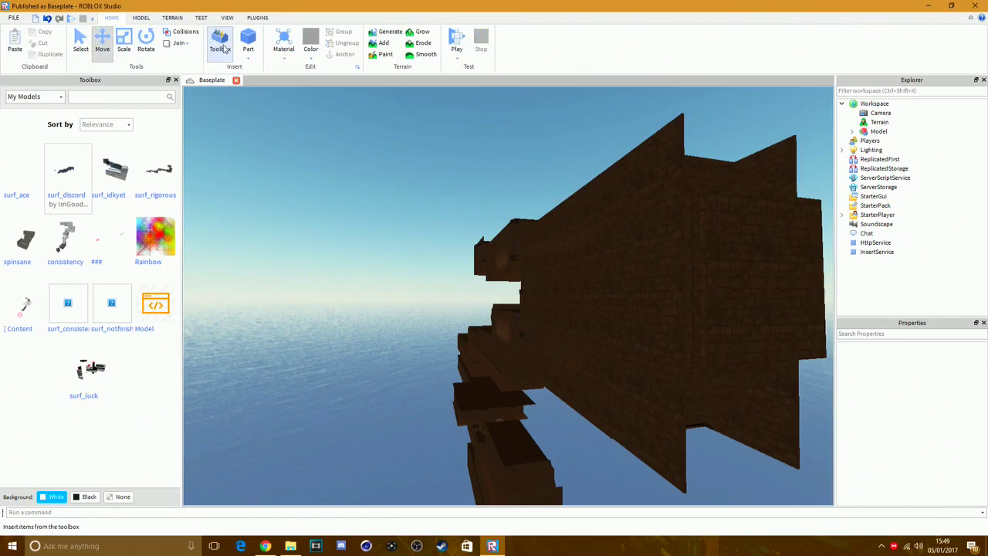
pyautogui.click(139, 17)
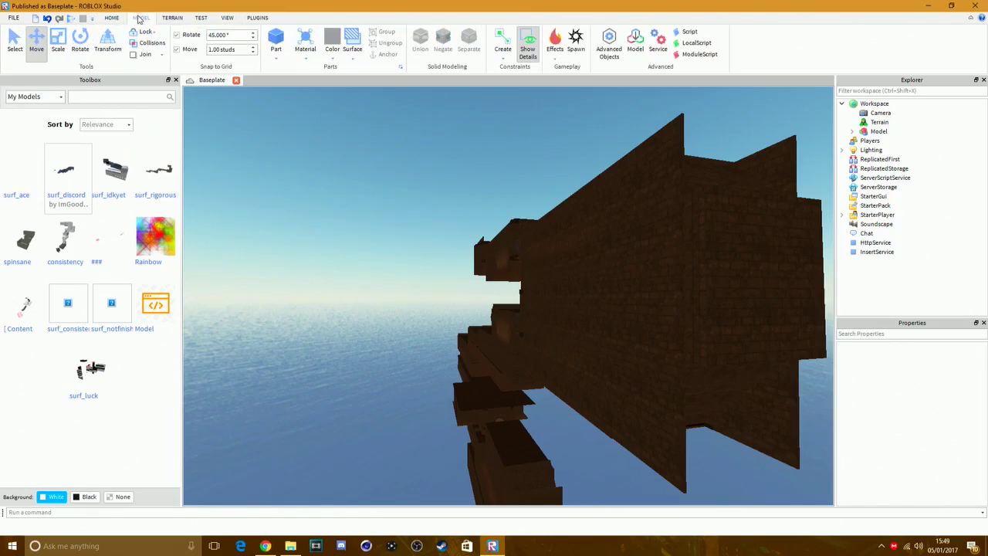
pyautogui.click(54, 99)
pyautogui.click(38, 155)
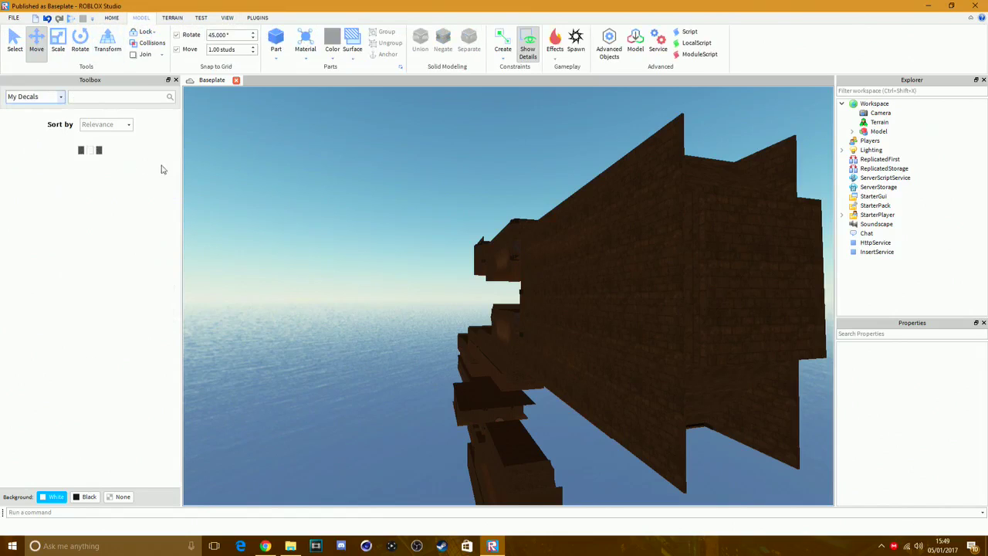
# - Ungroup the map's Model in the Workspace into its separate parts and clear the selection
pyautogui.moveTo(385, 241); pyautogui.dragTo(384, 243, button='right')
pyautogui.press('w')
pyautogui.press('d')
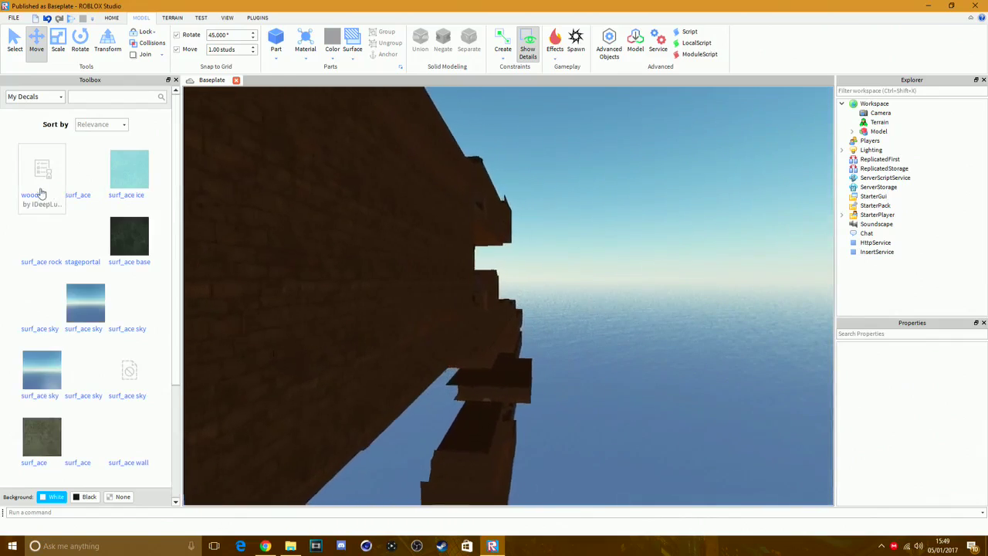
pyautogui.press('q')
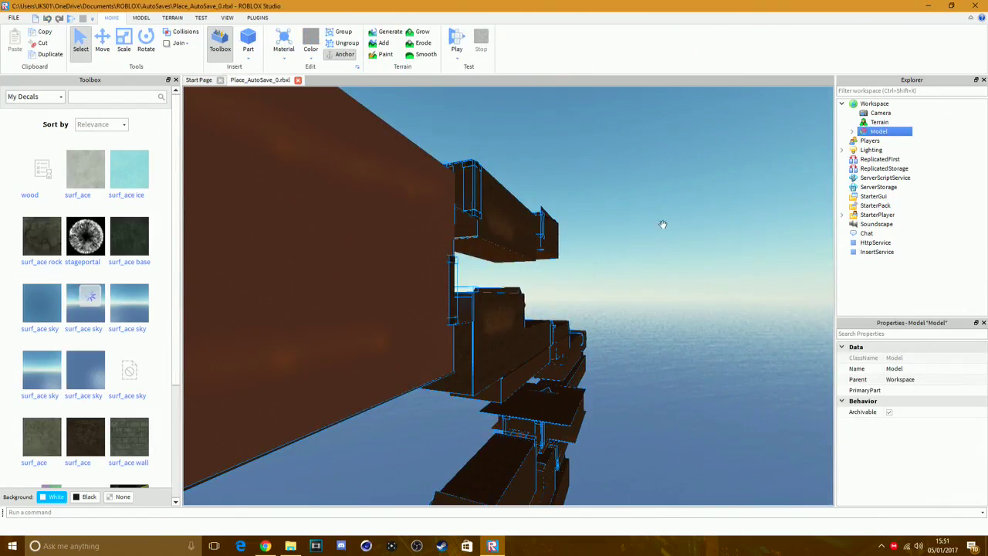
pyautogui.hotkey('ctrl', 'u')
pyautogui.click(685, 283)
# - Place the wood decal from My Decals on the large brown wall part
pyautogui.moveTo(685, 284); pyautogui.dragTo(684, 284, button='right')
pyautogui.moveTo(44, 171); pyautogui.dragTo(229, 190)
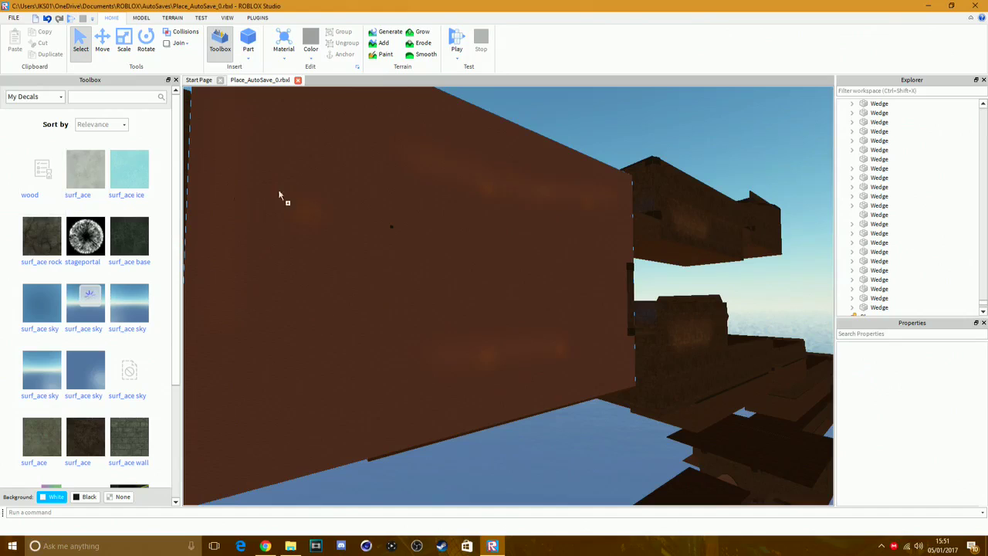
pyautogui.click(447, 219)
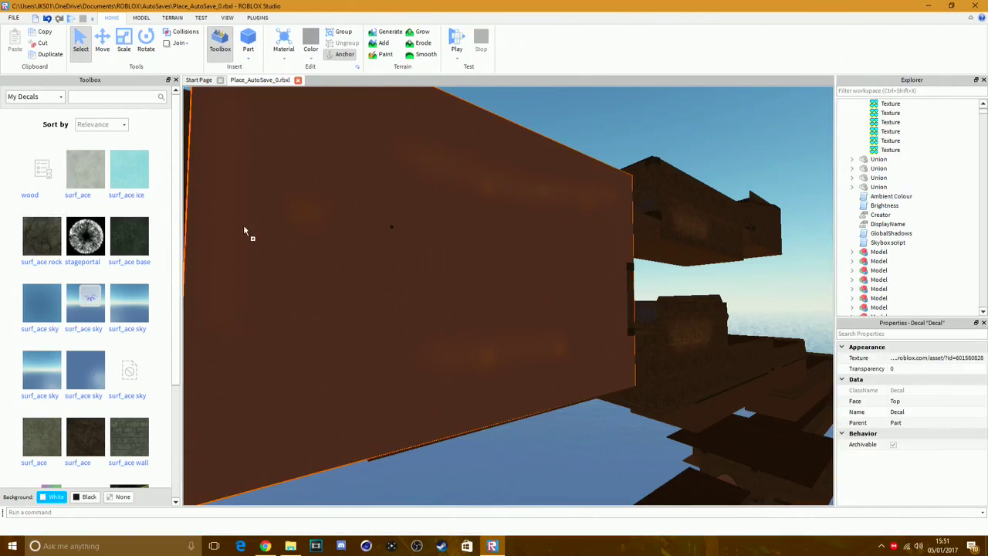
pyautogui.click(508, 191)
# - Select the large wall part with the Move tool, expand it in the Explorer and select its Decal
pyautogui.moveTo(517, 215); pyautogui.dragTo(525, 221, button='right')
pyautogui.hotkey('ctrl', '2')
pyautogui.click(612, 173)
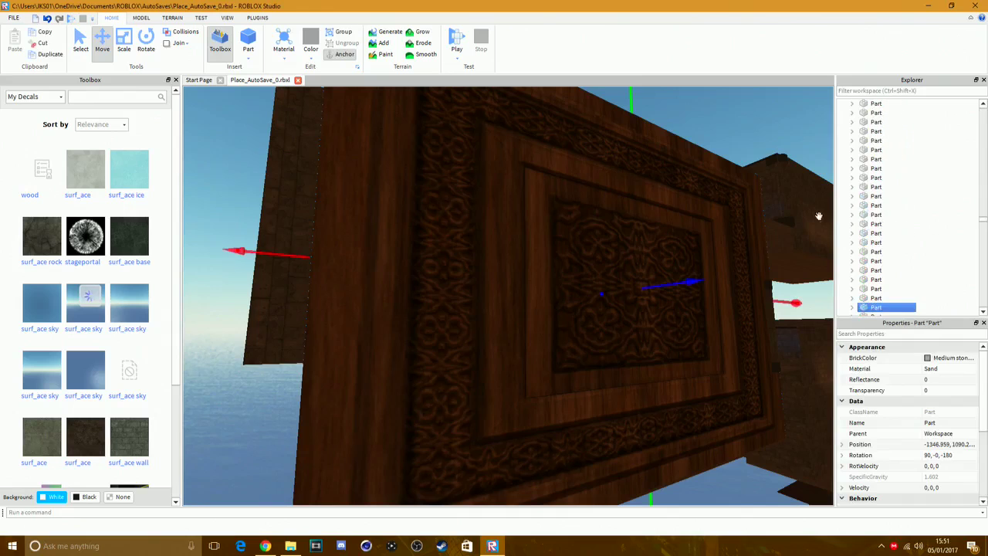
pyautogui.scroll(-3, 860, 243)
pyautogui.click(852, 224)
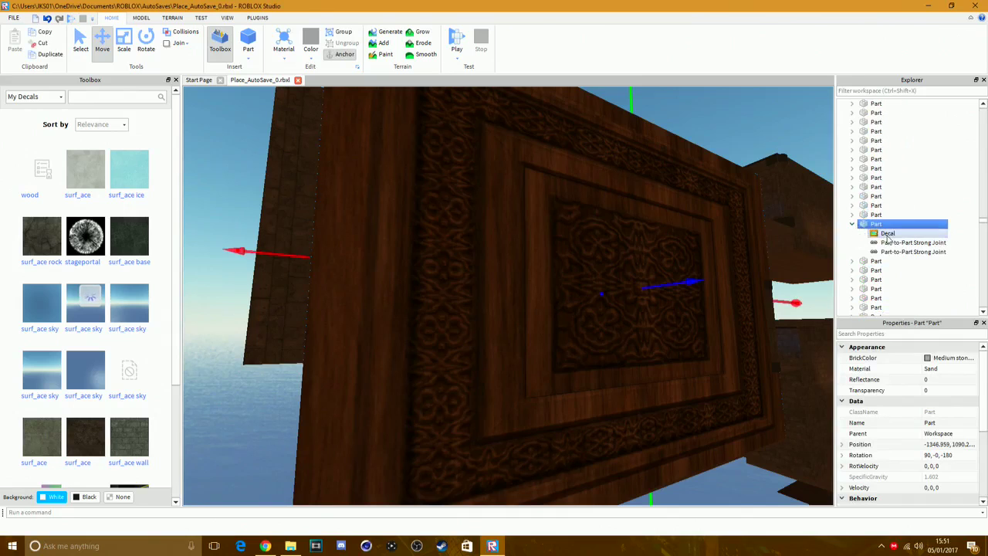
pyautogui.click(887, 233)
pyautogui.press('a')
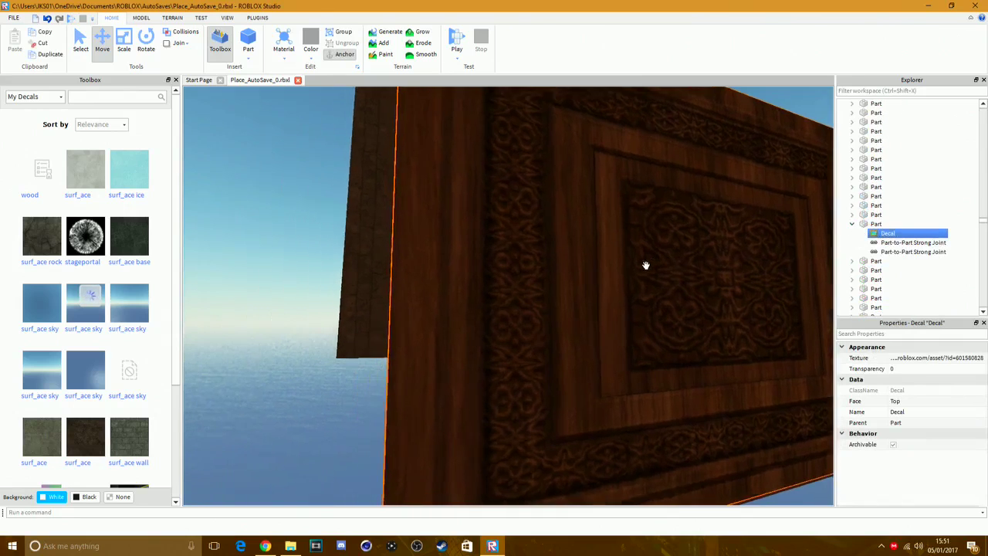
# - Insert a Texture object into the wall part that holds the wood decal
pyautogui.click(874, 224)
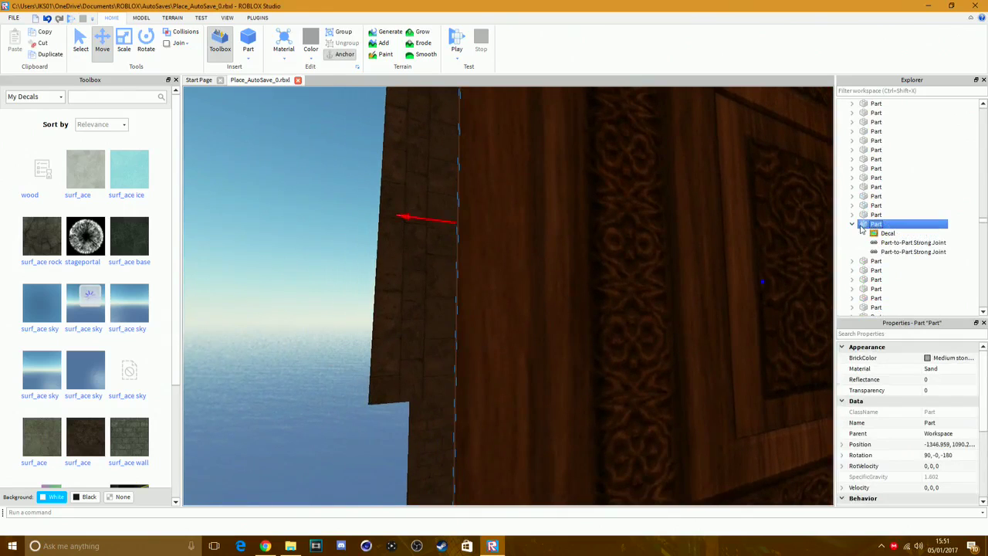
pyautogui.click(228, 18)
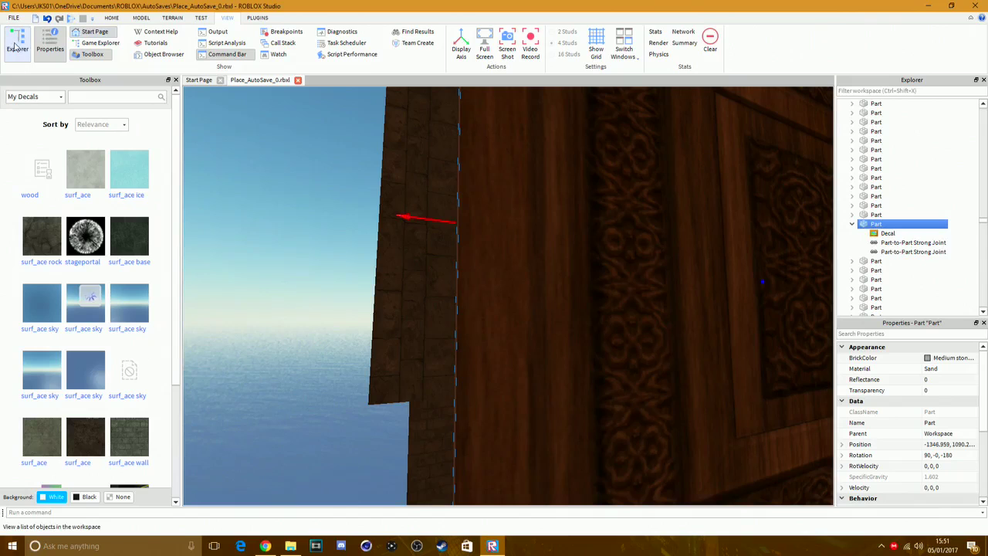
pyautogui.rightClick(872, 225)
pyautogui.moveTo(911, 397)
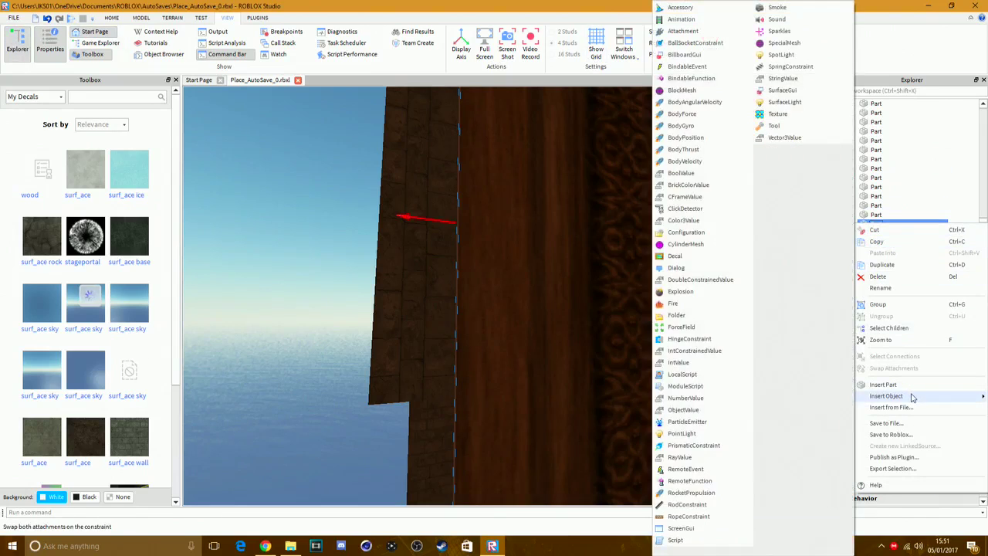
pyautogui.click(785, 116)
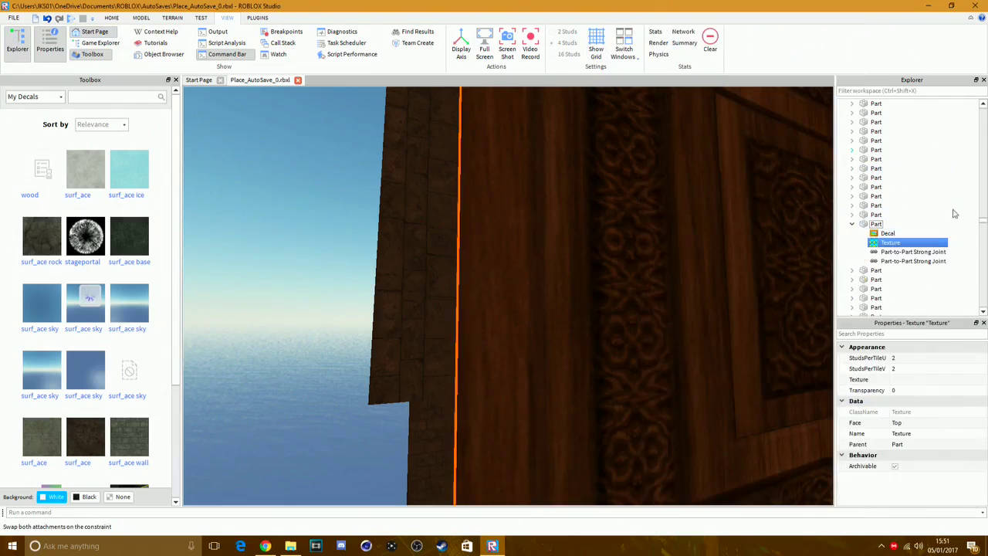
# - Copy the Decal's texture link (asset id 601580828) into the Texture property of the new Texture object
pyautogui.click(881, 234)
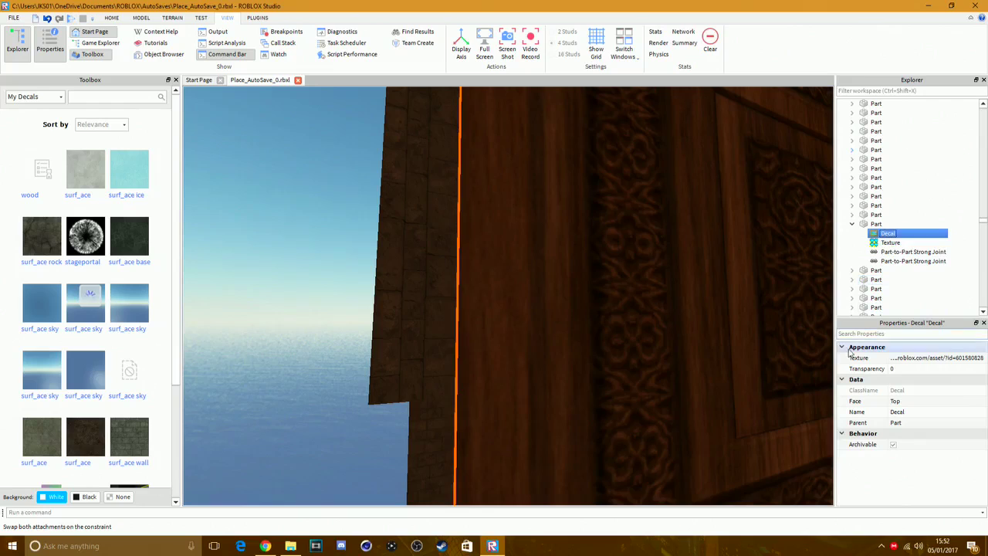
pyautogui.click(915, 360)
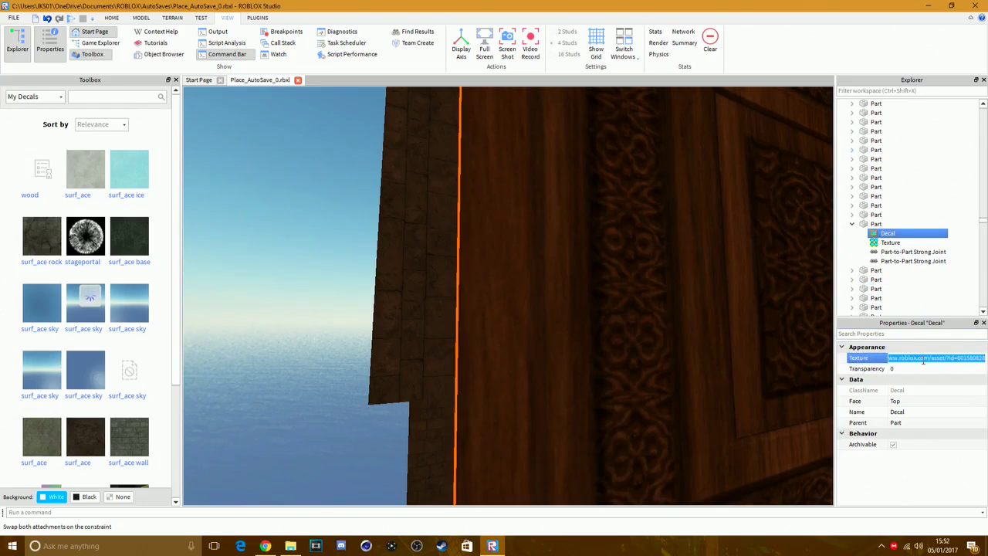
pyautogui.rightClick(917, 359)
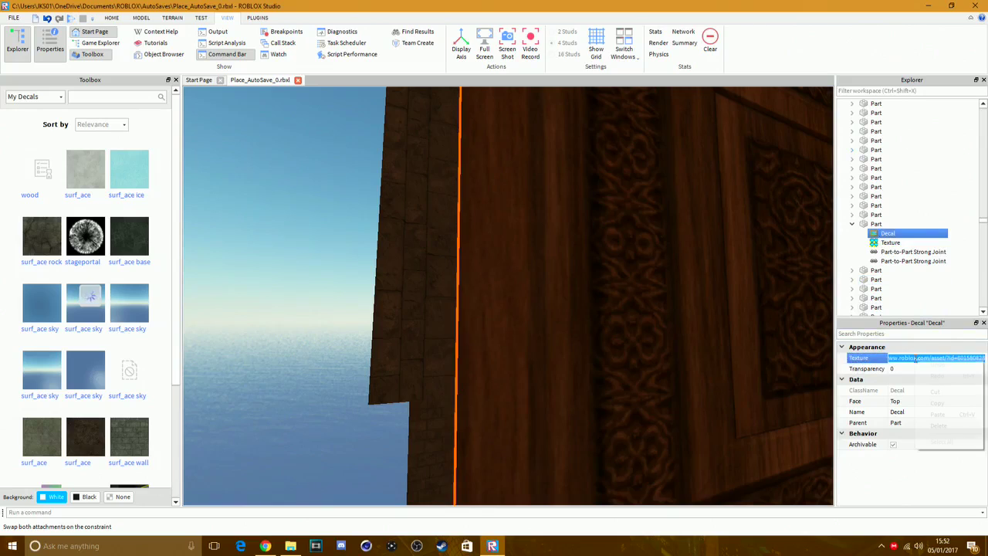
pyautogui.click(937, 404)
pyautogui.click(889, 243)
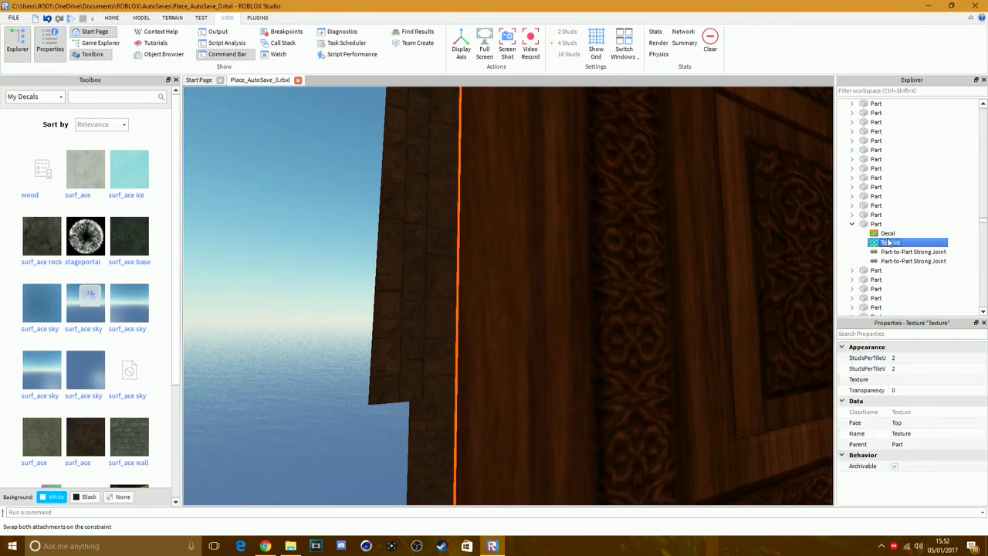
pyautogui.click(896, 380)
pyautogui.hotkey('ctrl', 'v')
pyautogui.rightClick(907, 378)
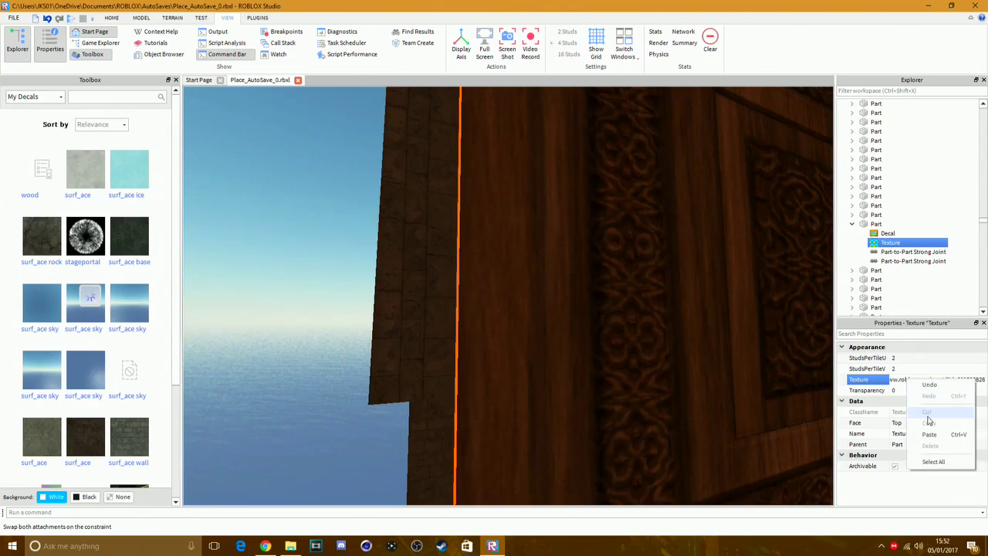
pyautogui.click(900, 380)
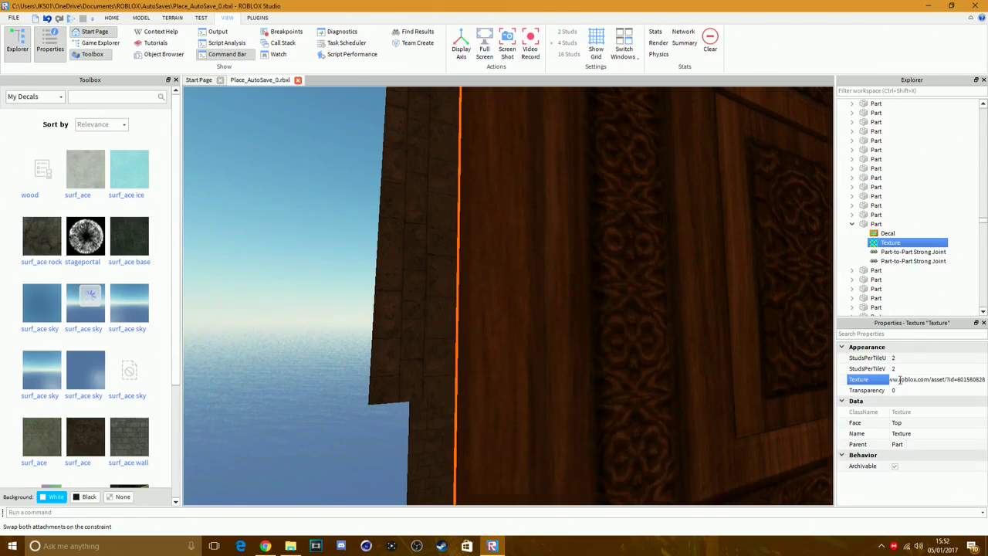
# - Delete the Decal from the wall part, select its Texture and examine the tiled wood surface up close
pyautogui.click(907, 234)
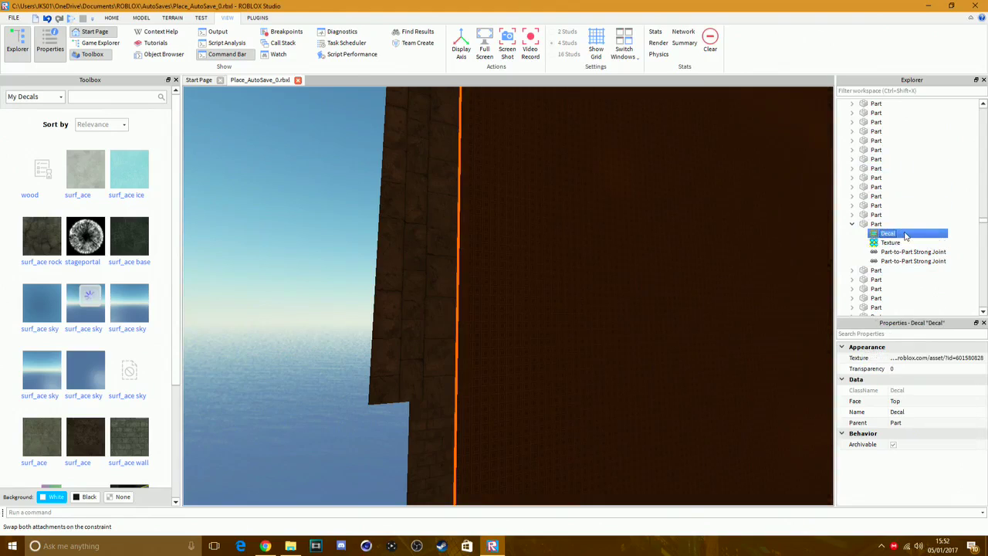
pyautogui.press('Delete')
pyautogui.click(907, 234)
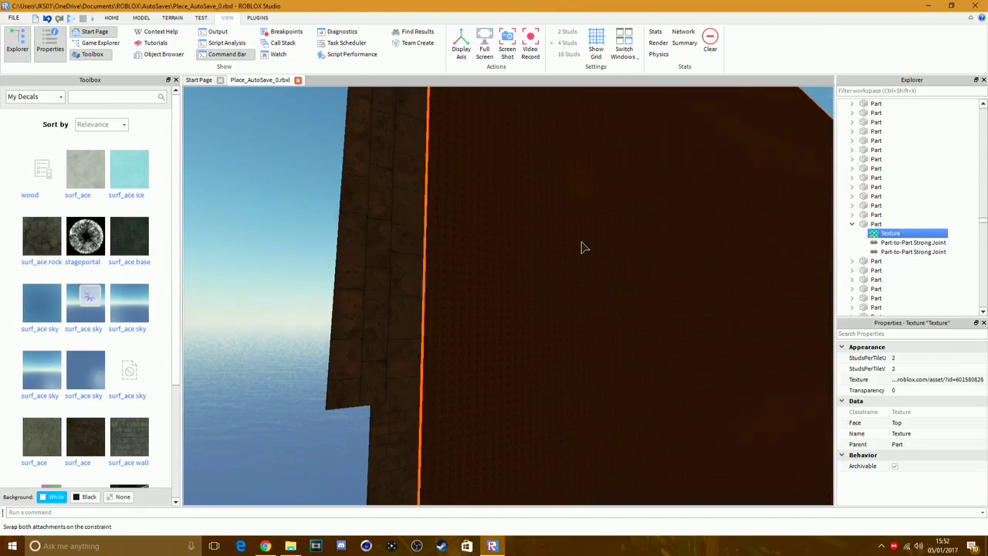
pyautogui.press('w')
pyautogui.moveTo(585, 247); pyautogui.dragTo(584, 248, button='right')
pyautogui.press('s')
pyautogui.press('s')
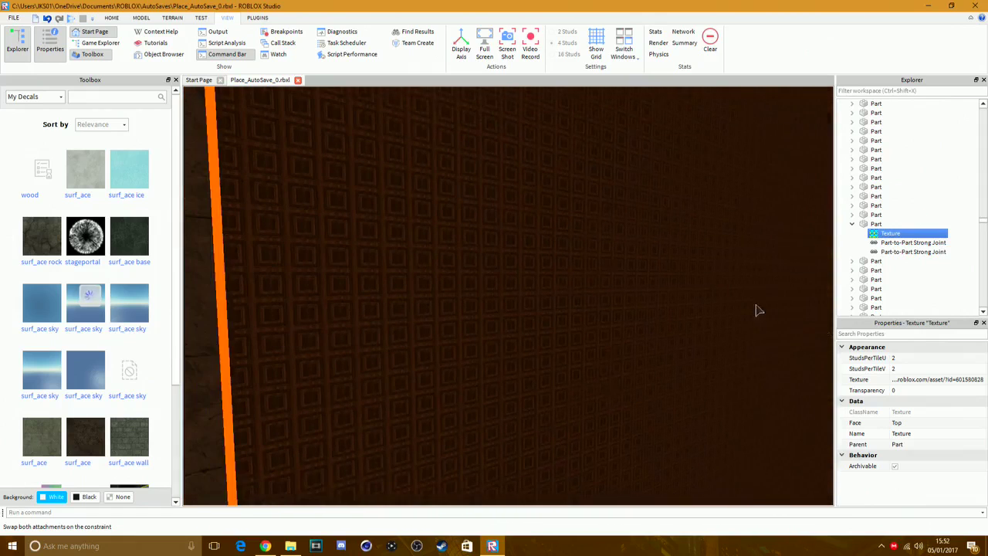
# - Set the wall Texture's StudsPerTileU and StudsPerTileV to 20
pyautogui.click(901, 359)
pyautogui.write('20')
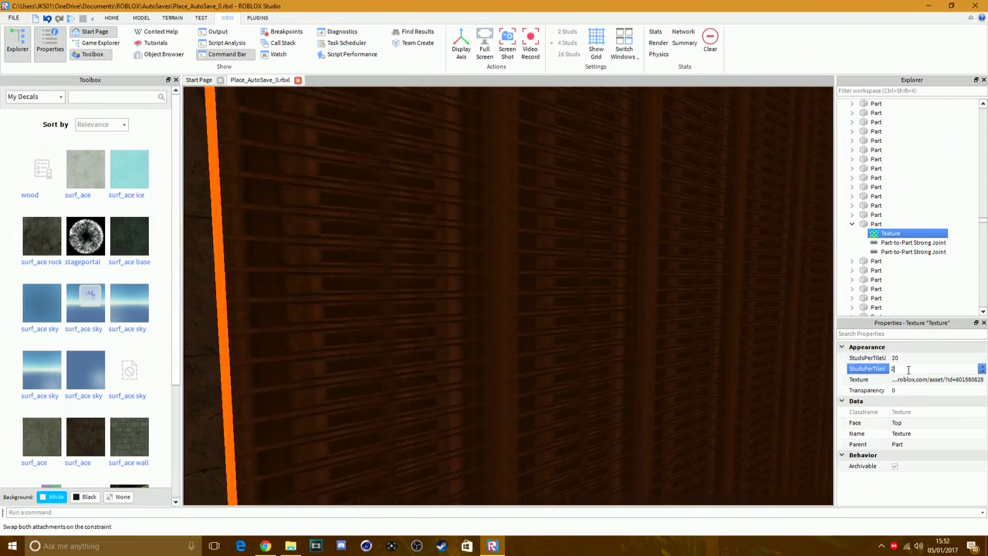
pyautogui.press('Return')
pyautogui.scroll(-8, 688, 344)
pyautogui.moveTo(687, 344); pyautogui.dragTo(680, 331, button='right')
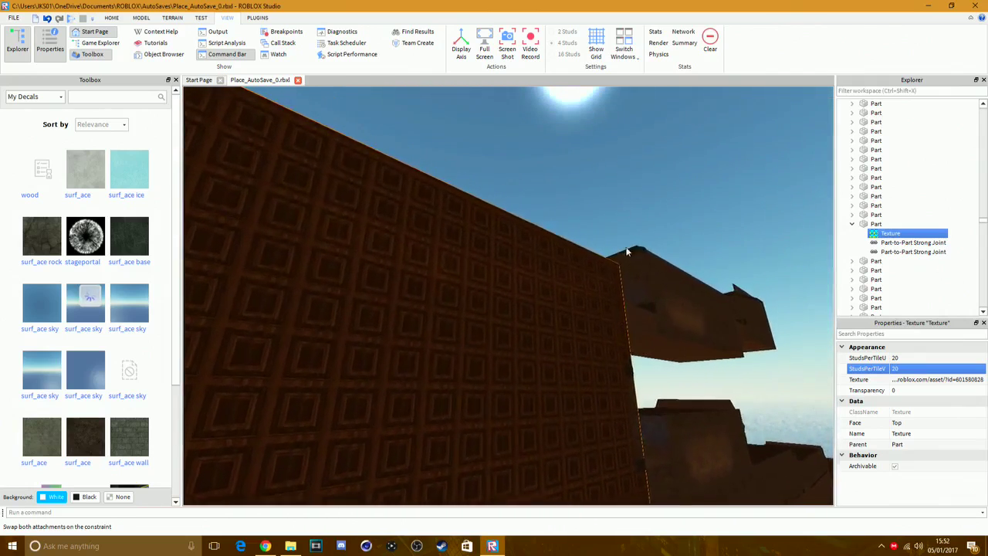
# - Try the wall Texture on the part's Bottom face, inspect the wall from inside and undo the face change
pyautogui.moveTo(624, 264); pyautogui.dragTo(625, 265, button='right')
pyautogui.scroll(3, 625, 265)
pyautogui.press('d')
pyautogui.moveTo(741, 265); pyautogui.dragTo(742, 263, button='right')
pyautogui.press('s')
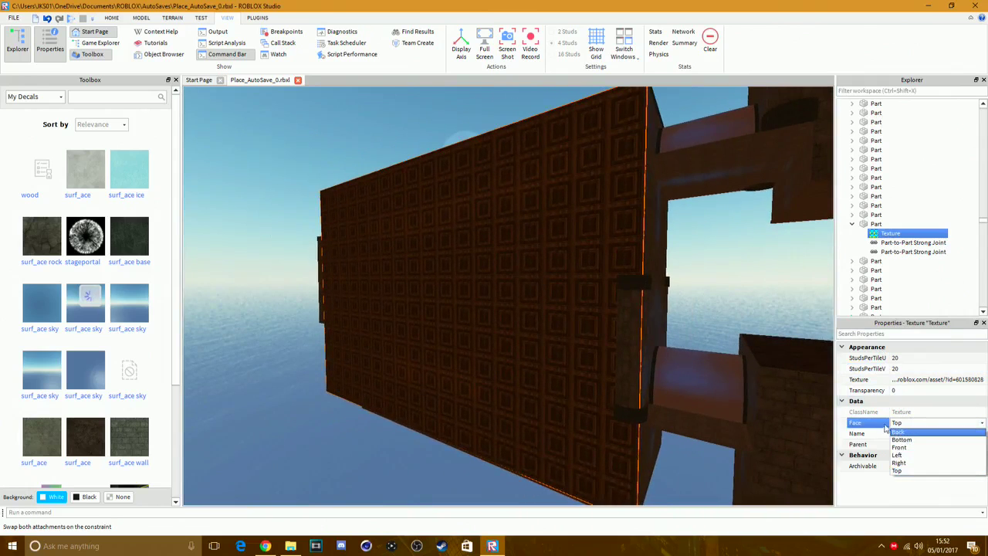
pyautogui.click(900, 440)
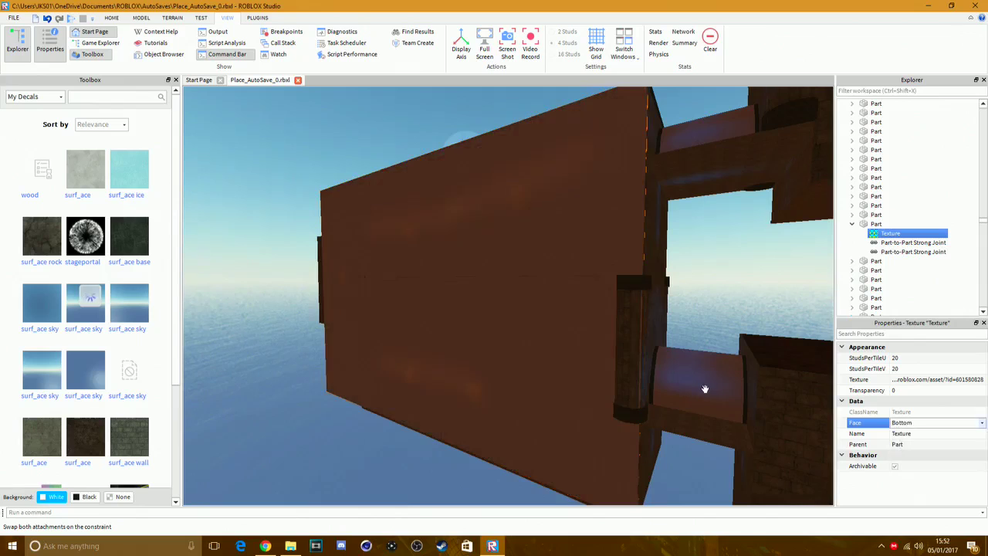
pyautogui.scroll(5, 706, 388)
pyautogui.press('s')
pyautogui.moveTo(673, 379)
pyautogui.mouseDown(button='right')
pyautogui.moveTo(704, 379)
pyautogui.moveTo(670, 377)
pyautogui.mouseUp(button='right')
pyautogui.hotkey('ctrl', 'z')
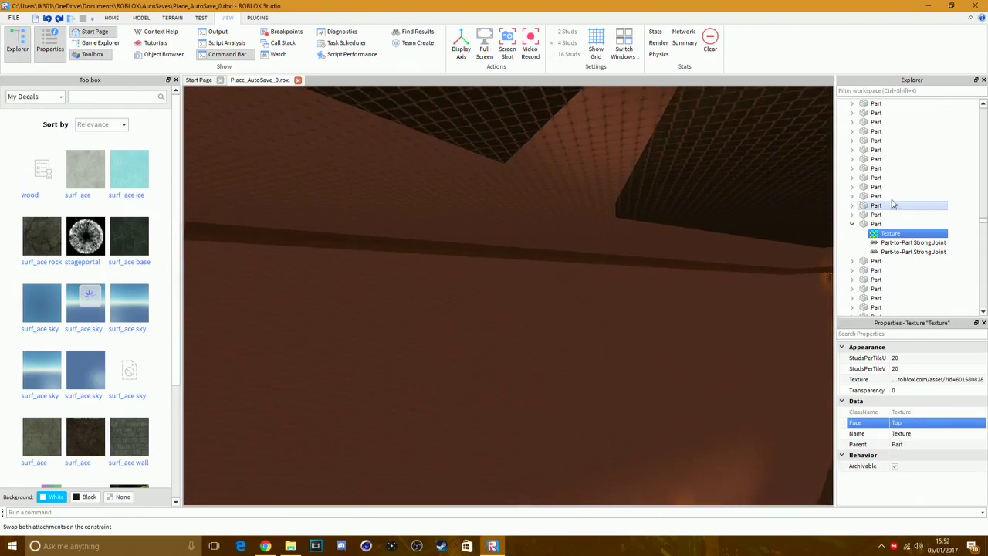
# - Paste five copies of the Texture into the same wall part
pyautogui.rightClick(858, 223)
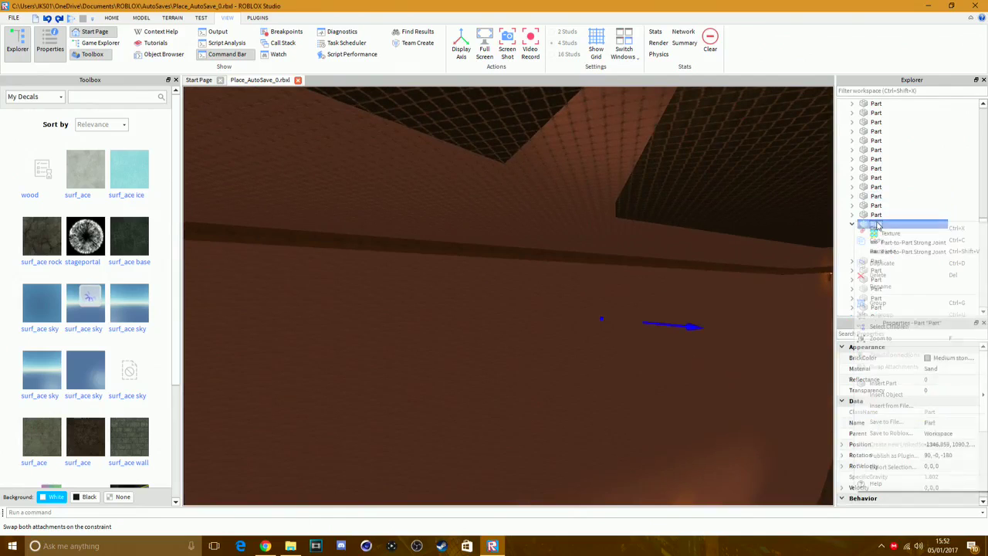
pyautogui.click(888, 254)
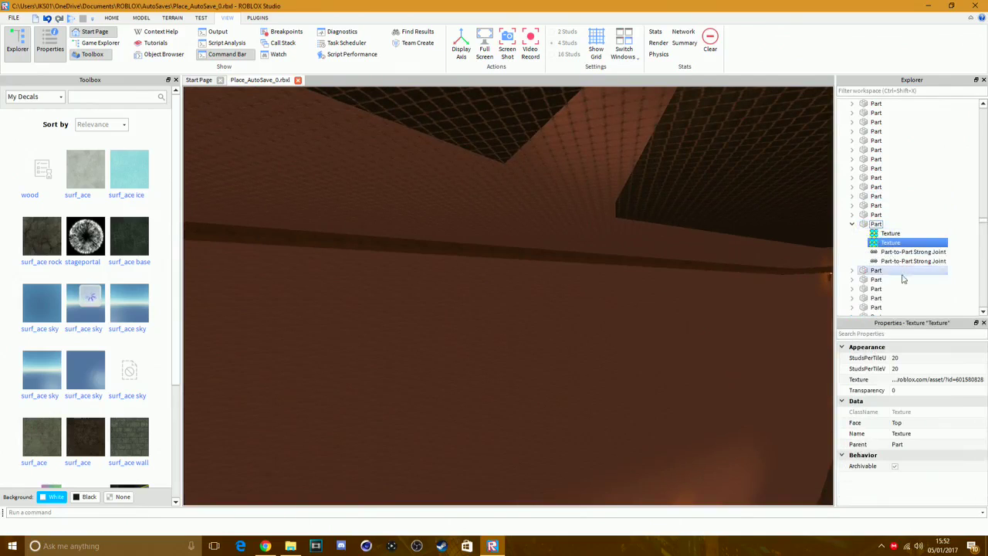
pyautogui.rightClick(882, 222)
pyautogui.click(884, 252)
pyautogui.rightClick(886, 227)
pyautogui.click(895, 261)
pyautogui.rightClick(874, 222)
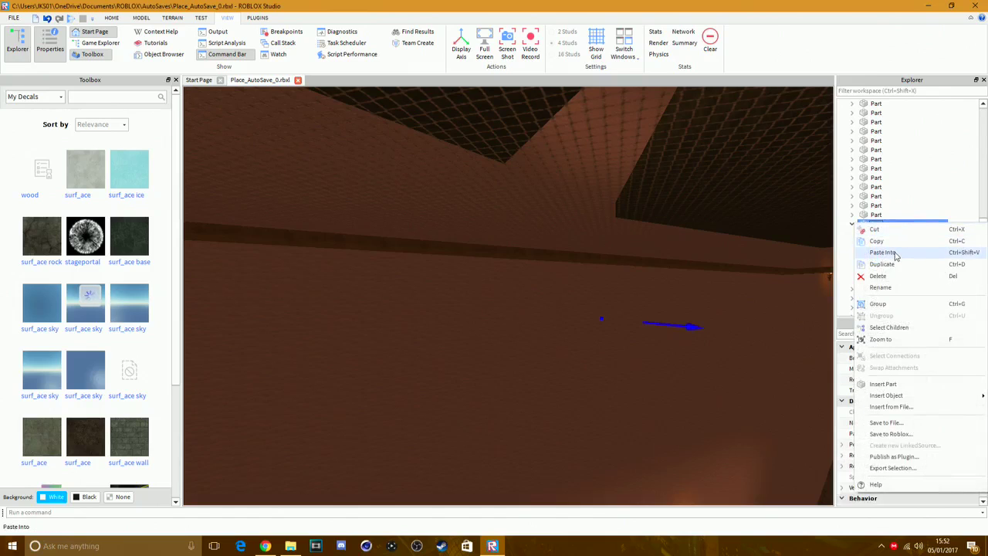
pyautogui.click(895, 253)
pyautogui.rightClick(861, 223)
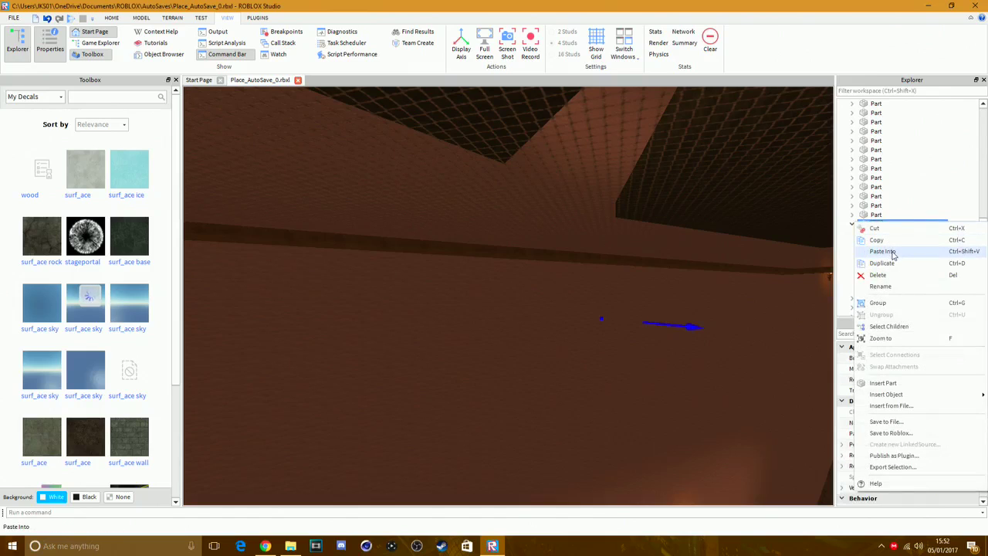
pyautogui.click(893, 253)
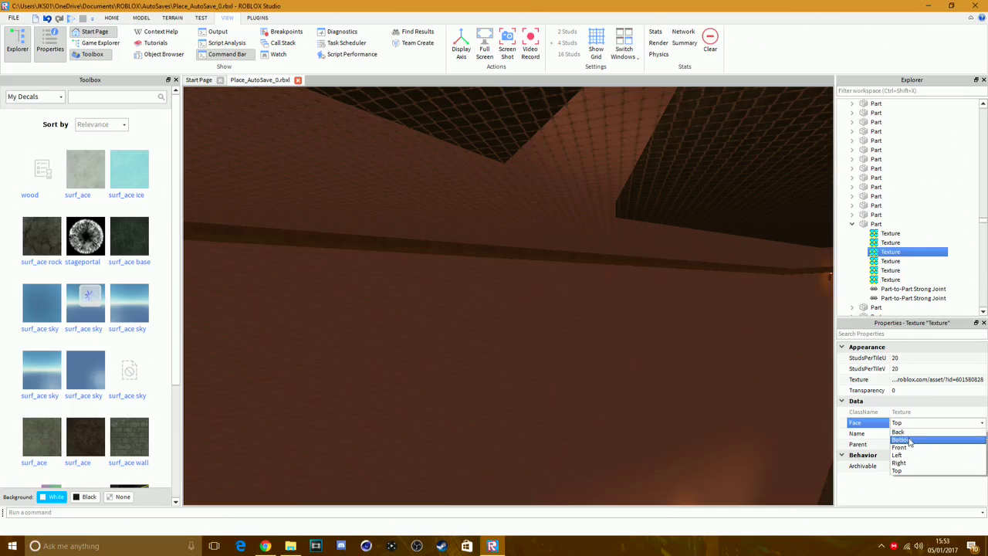
# - Set the Face of the third Texture to Bottom and select the wall part
pyautogui.click(910, 440)
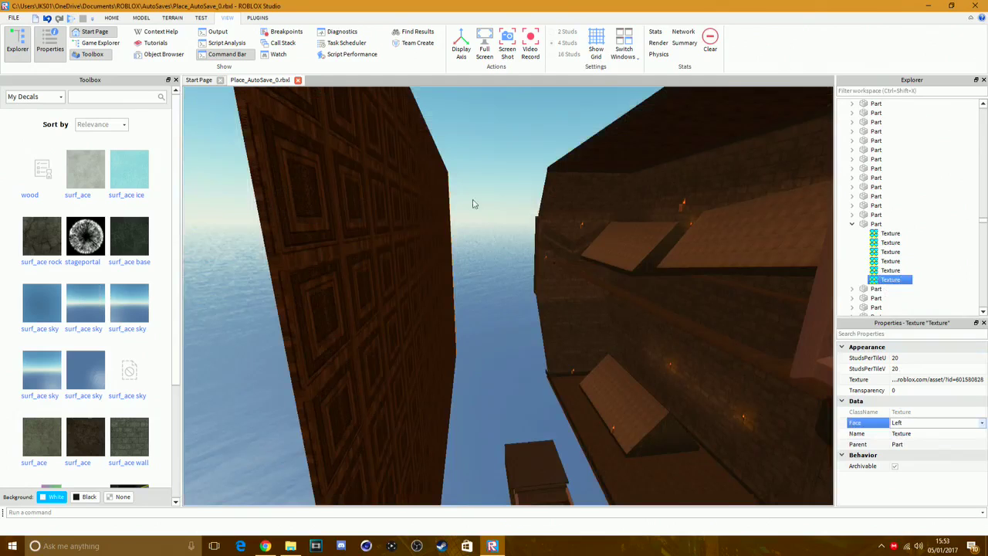
pyautogui.click(505, 184)
pyautogui.moveTo(485, 180); pyautogui.dragTo(486, 180, button='right')
pyautogui.press('w')
pyautogui.hotkey('ctrl', 'z')
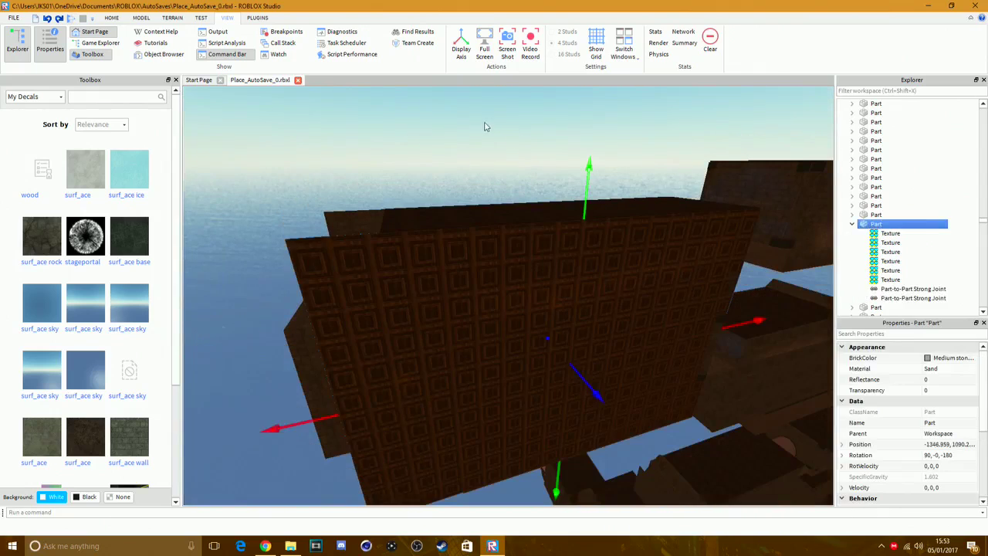
# - Deselect the wall part and examine the tiled wood from outside and inside the map's rooms
pyautogui.click(489, 122)
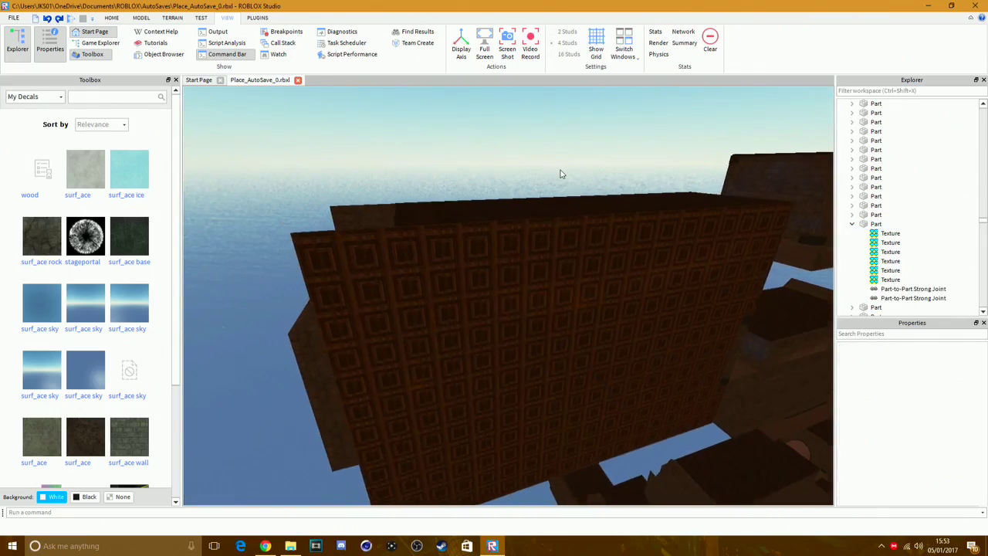
pyautogui.moveTo(561, 174); pyautogui.dragTo(558, 178, button='right')
pyautogui.press('w')
pyautogui.press('w')
pyautogui.press('w')
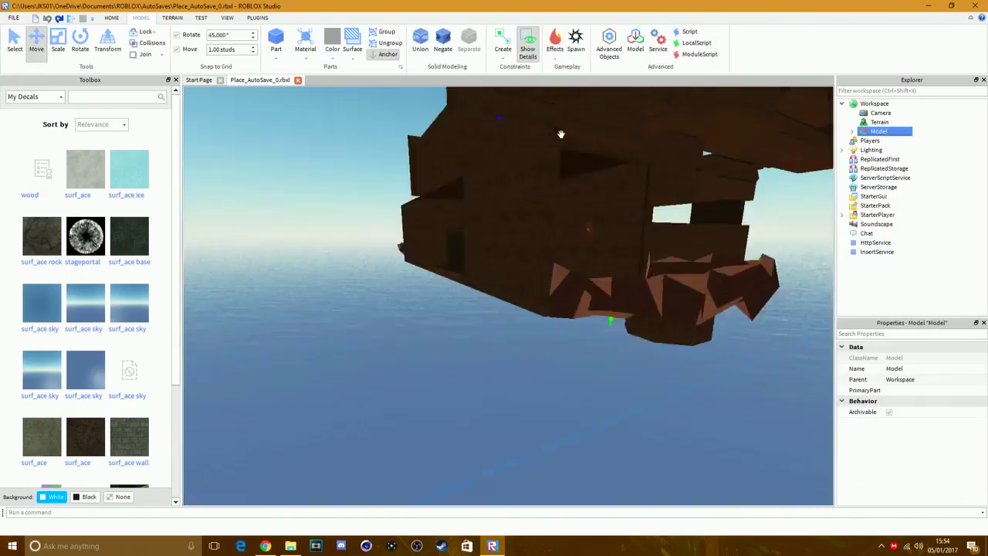
pyautogui.press('s')
pyautogui.press('a')
pyautogui.moveTo(562, 139); pyautogui.dragTo(558, 145, button='right')
pyautogui.moveTo(498, 157); pyautogui.dragTo(466, 111, button='right')
pyautogui.moveTo(600, 160); pyautogui.dragTo(601, 164, button='right')
pyautogui.press('w')
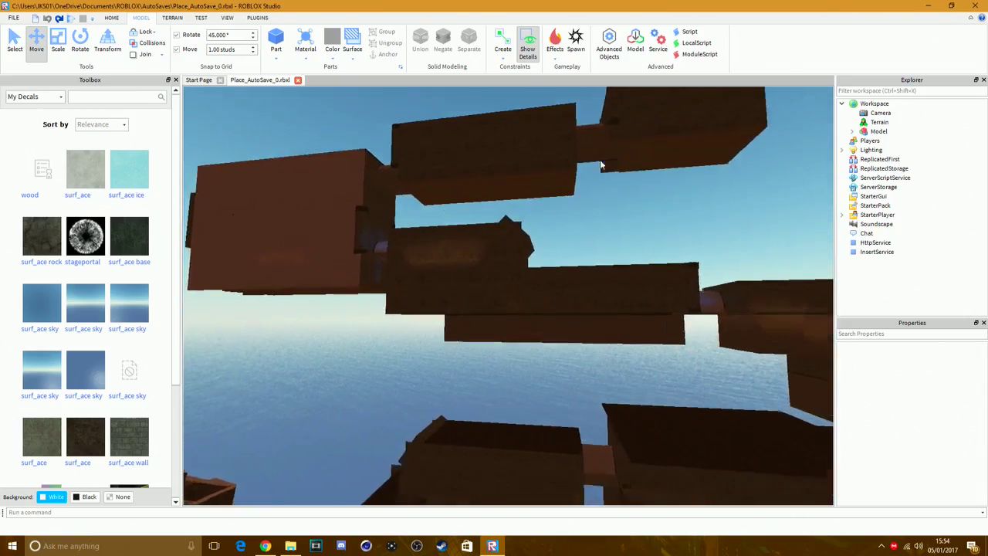
# - Set the Lighting's Brightness to 1 and its Ambient colour to black (0, 0, 0)
pyautogui.press('w')
pyautogui.moveTo(599, 160); pyautogui.dragTo(602, 156, button='right')
pyautogui.click(871, 150)
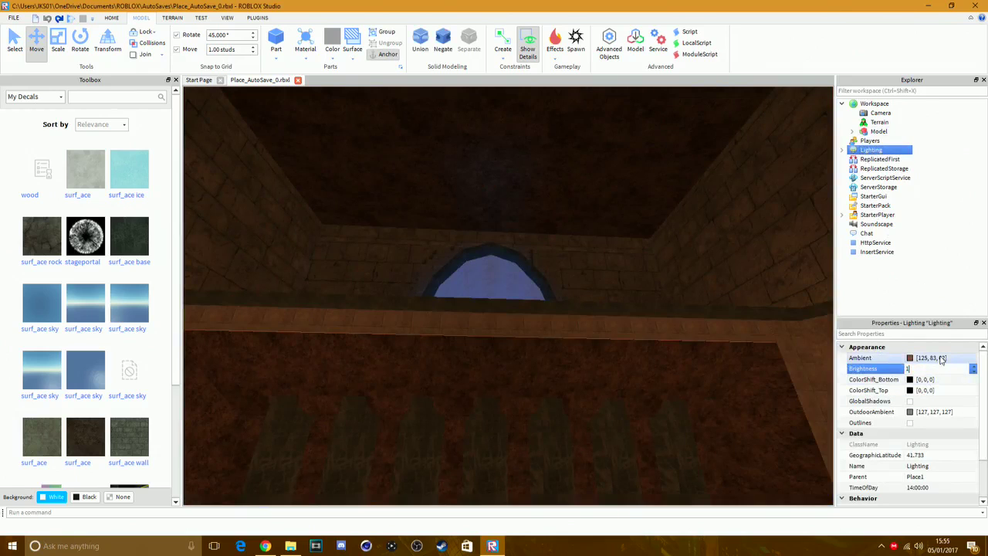
pyautogui.click(942, 359)
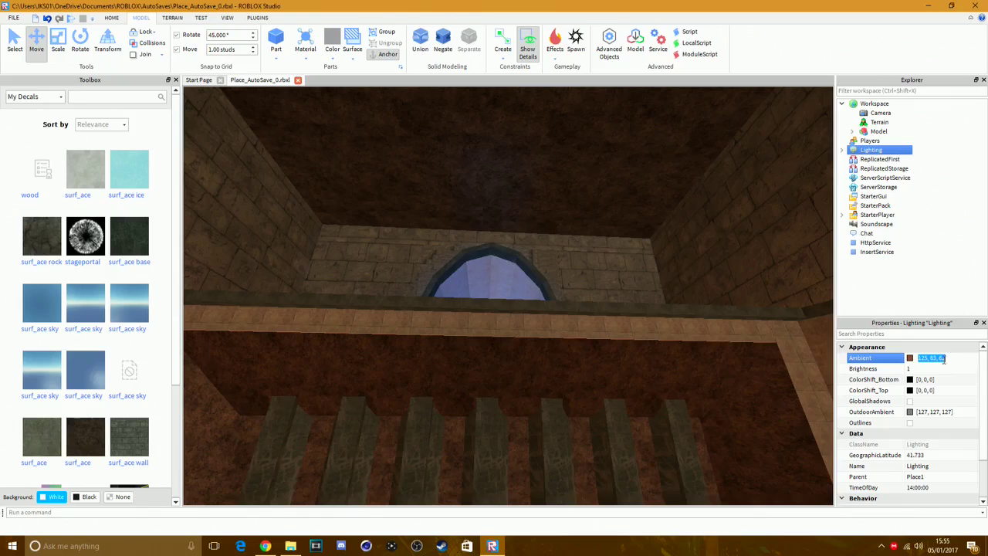
pyautogui.click(910, 358)
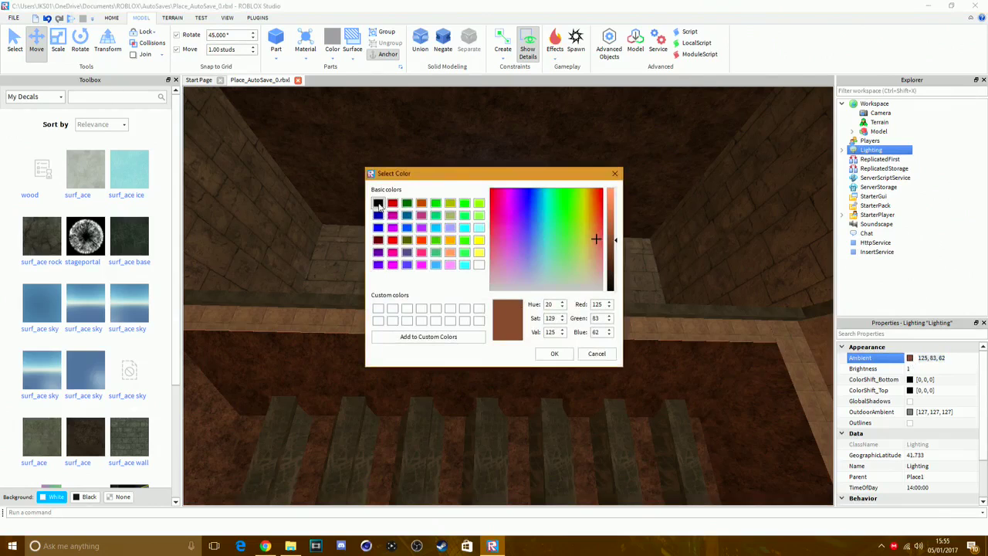
pyautogui.click(378, 203)
pyautogui.click(555, 353)
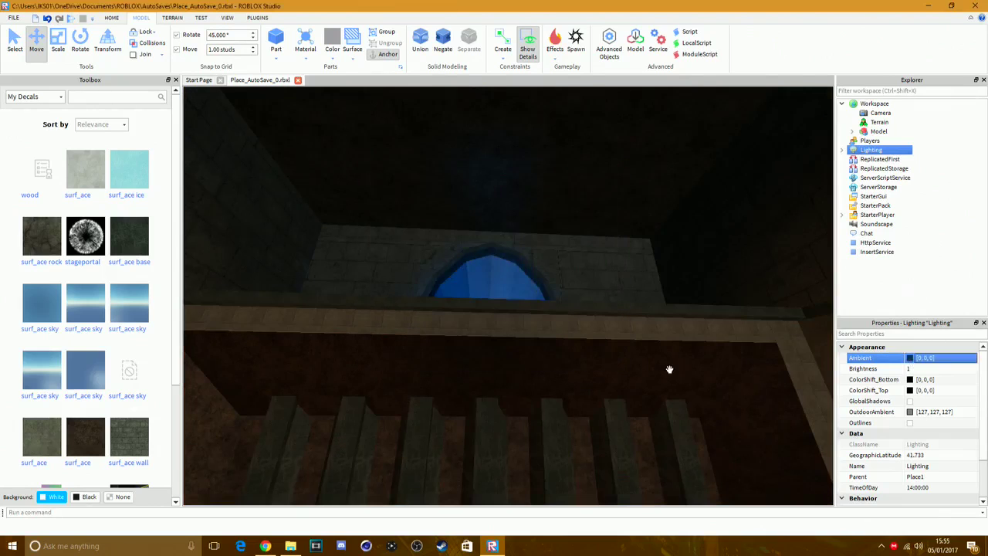
# - Enable GlobalShadows and Outlines in the Lighting and inspect the torch-lit surf rooms under these settings
pyautogui.click(909, 402)
pyautogui.moveTo(635, 332); pyautogui.dragTo(630, 325, button='right')
pyautogui.scroll(10, 631, 330)
pyautogui.press('w')
pyautogui.press('w')
pyautogui.press('w')
pyautogui.scroll(6, 758, 347)
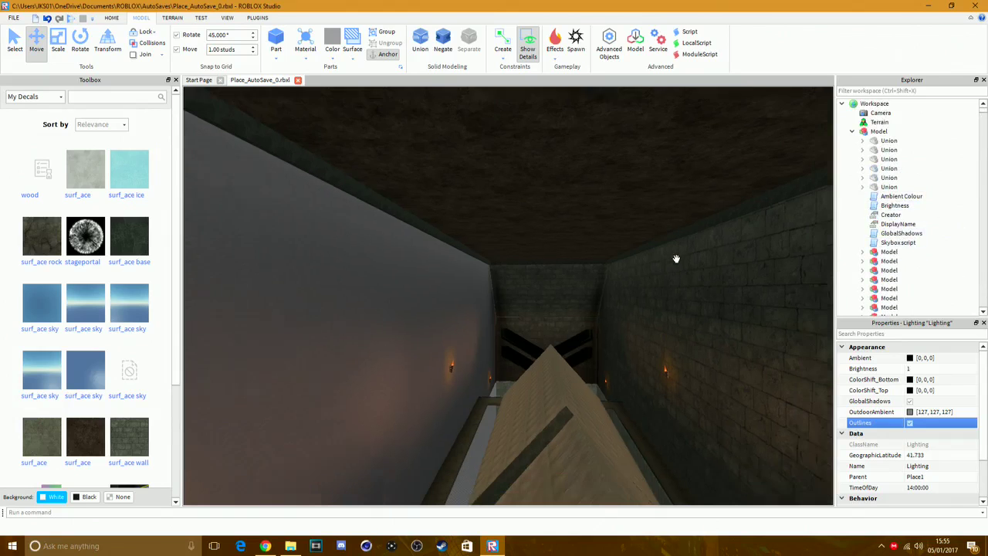
pyautogui.press('w')
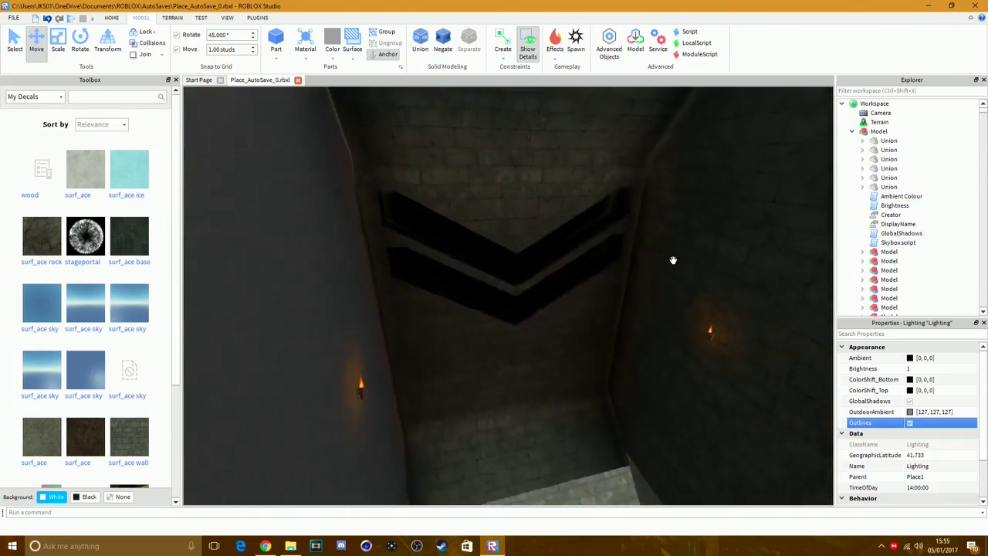
pyautogui.press('w')
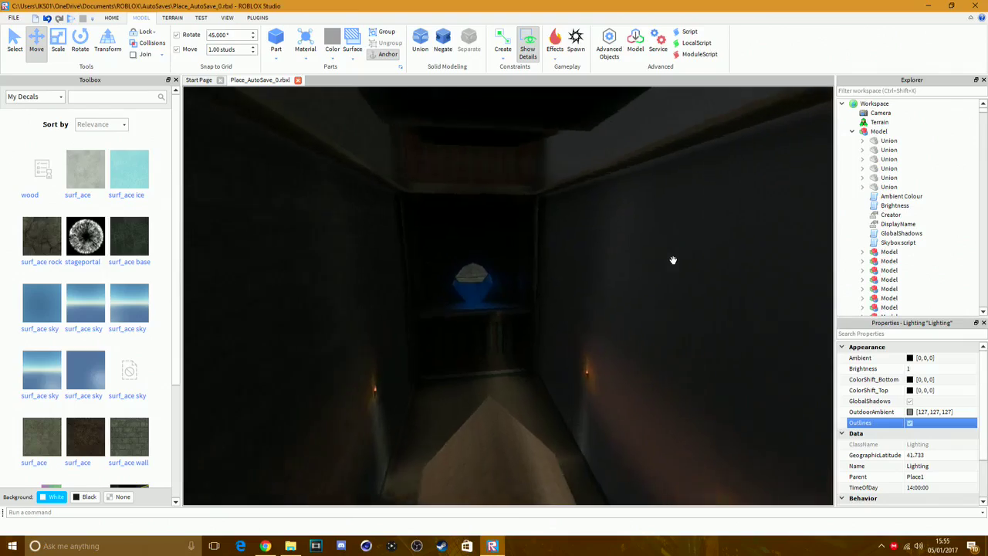
pyautogui.press('w')
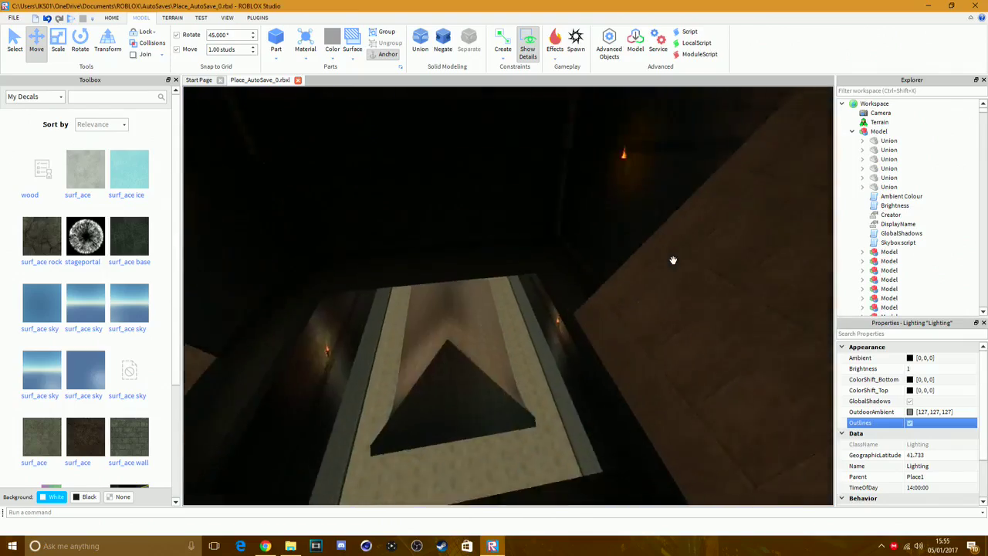